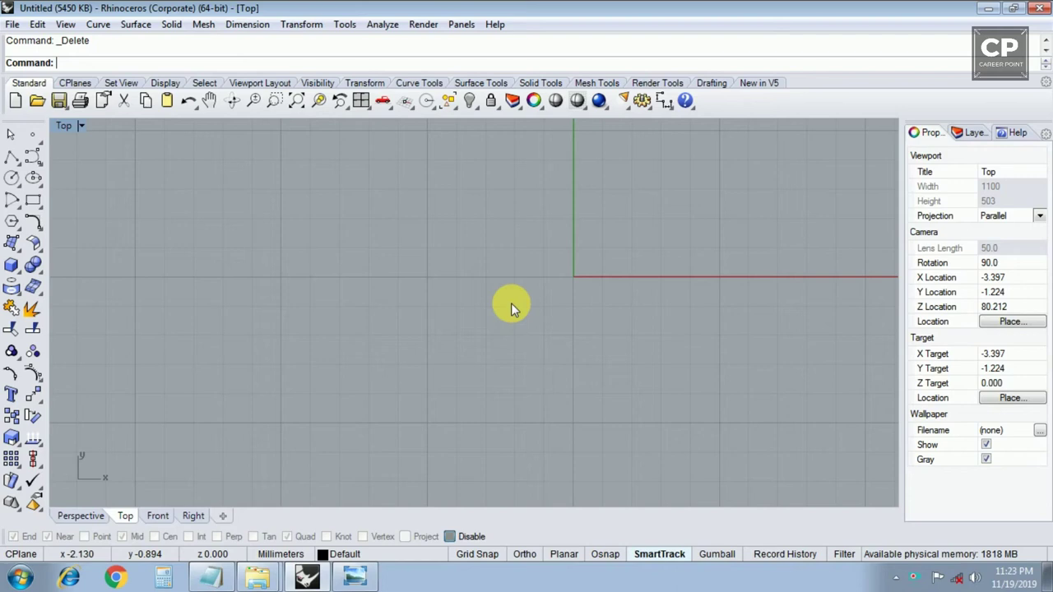
Step: Draw a 1.3-diameter circle centred at the origin in the Top view
scroll(564, 271, down, 2)
right_drag(564, 271, 462, 296)
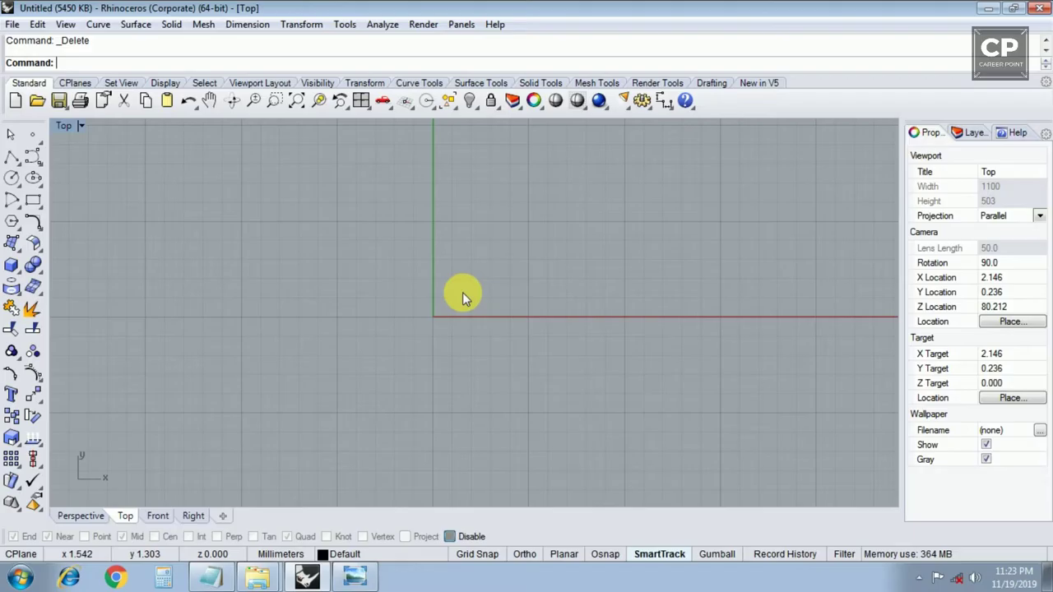
click(12, 178)
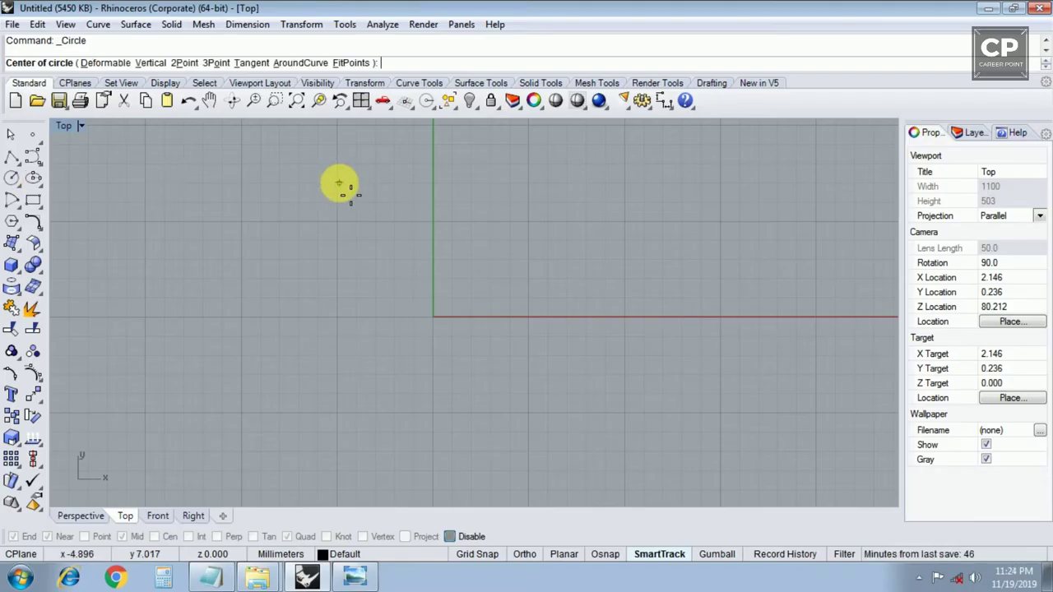
text(1.3)
key(Return)
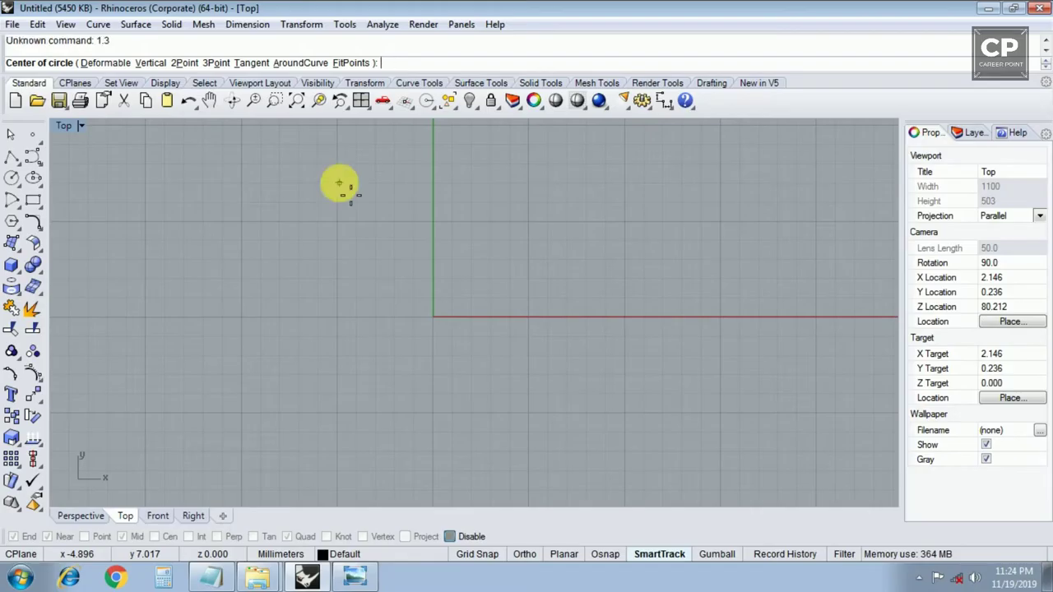
text(0)
key(Return)
text(1.3)
key(Return)
scroll(411, 317, up, 3)
right_drag(447, 340, 423, 322)
Step: Offset the circle 0.4 toward its inside to create a concentric circle
click(426, 290)
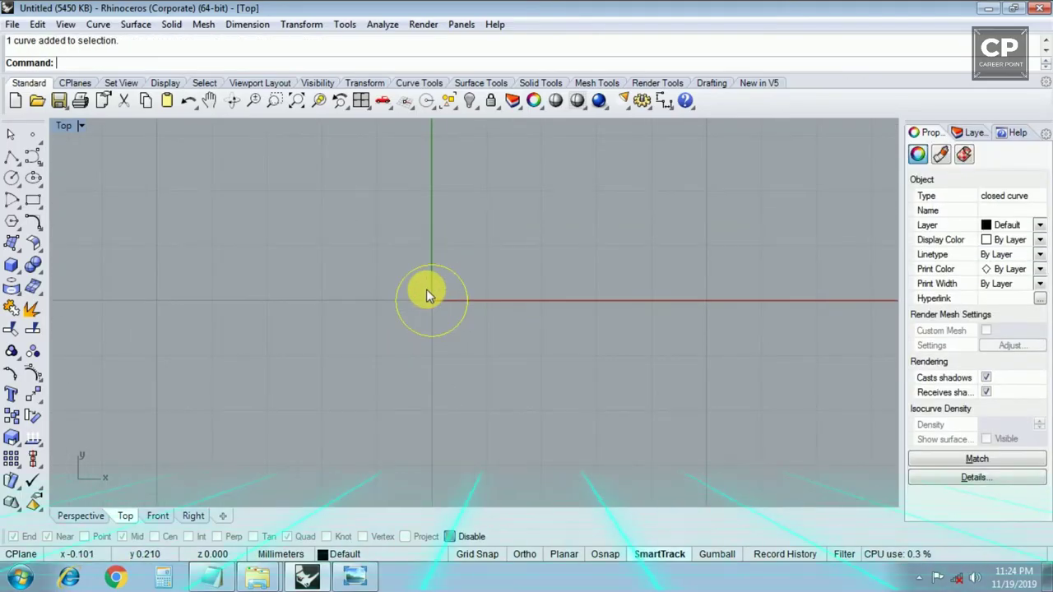
text(offset)
key(Return)
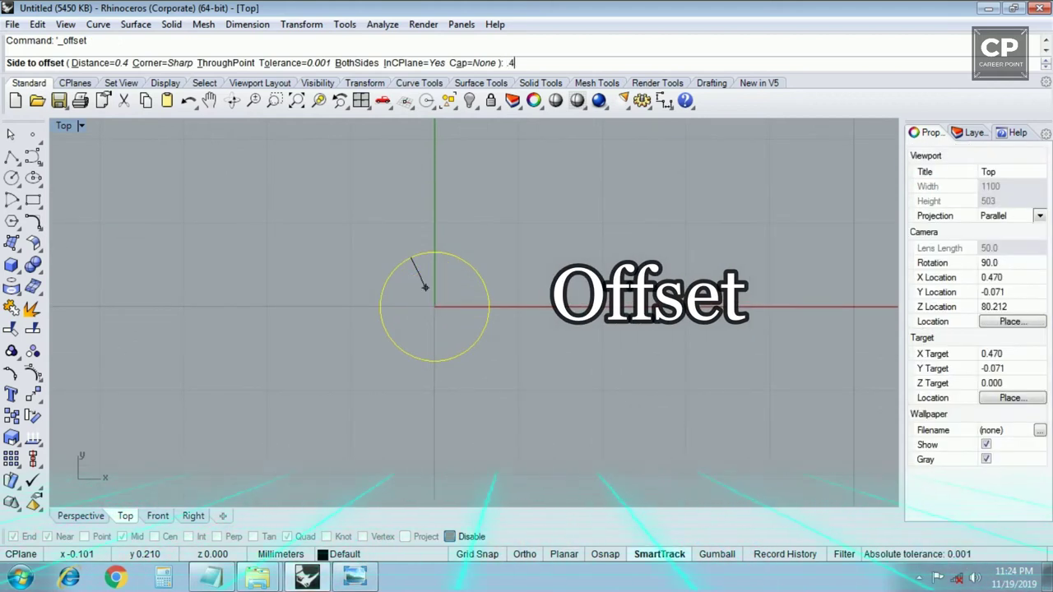
text(.4)
key(Return)
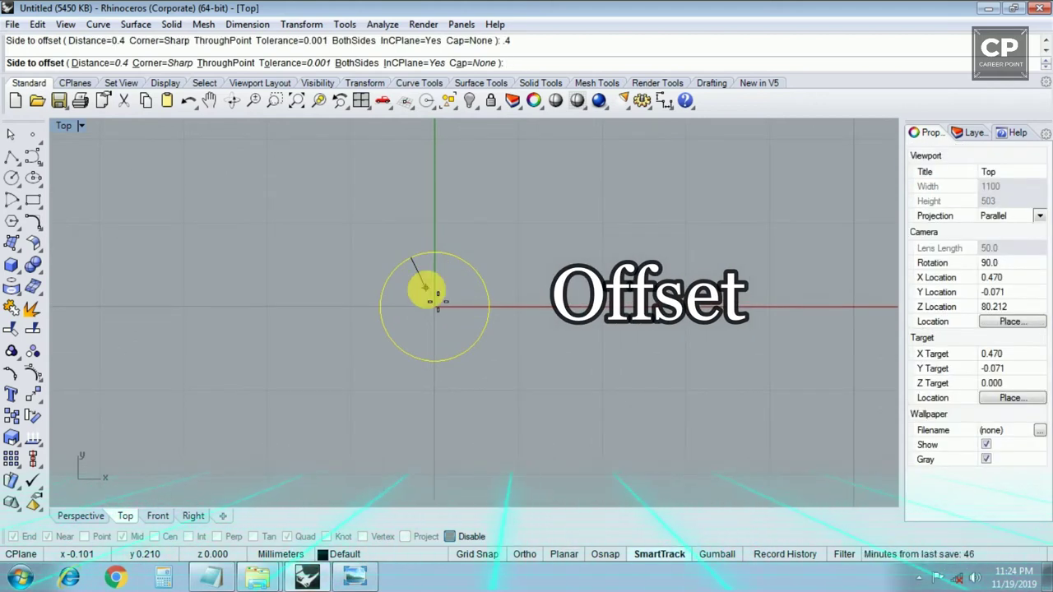
click(437, 297)
scroll(432, 300, up, 2)
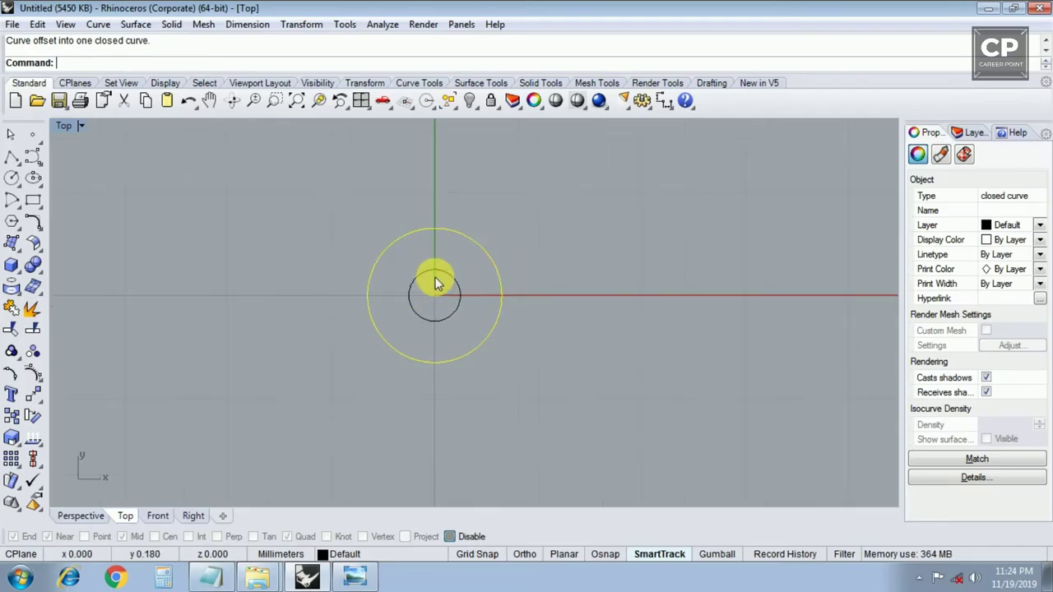
click(466, 268)
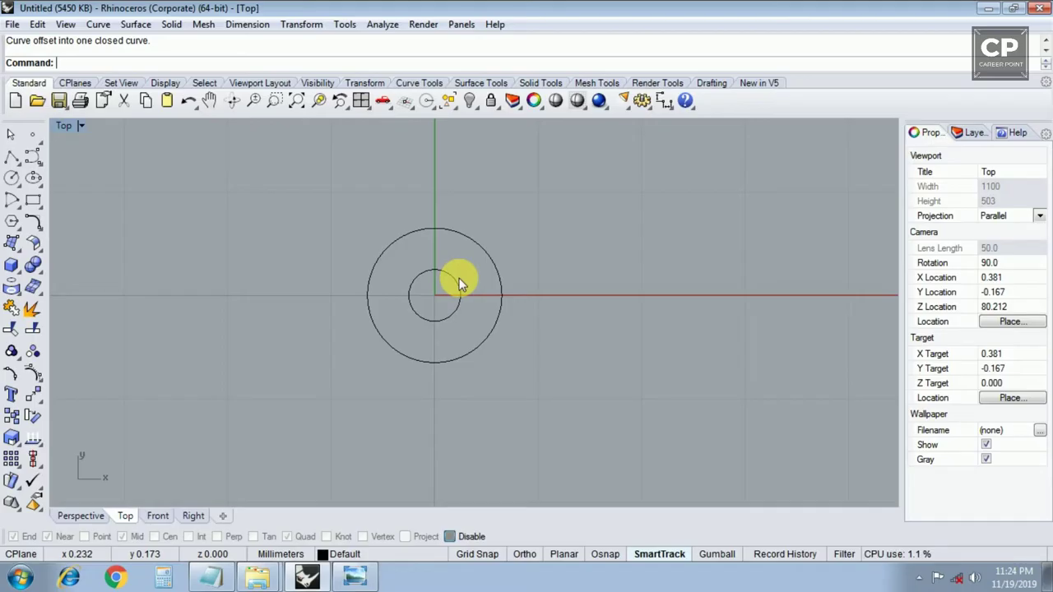
scroll(435, 292, up, 2)
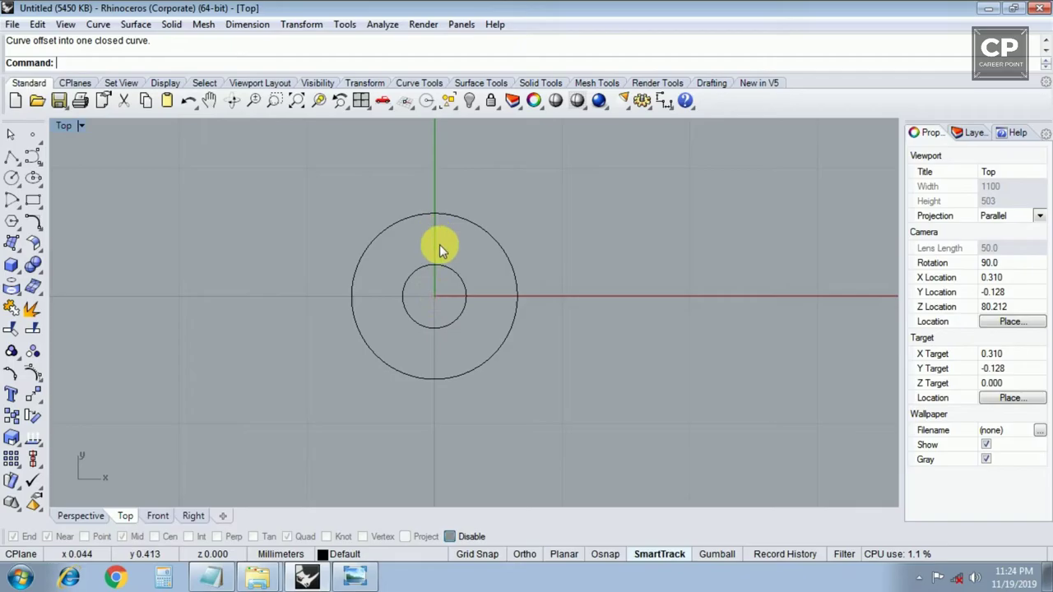
click(664, 102)
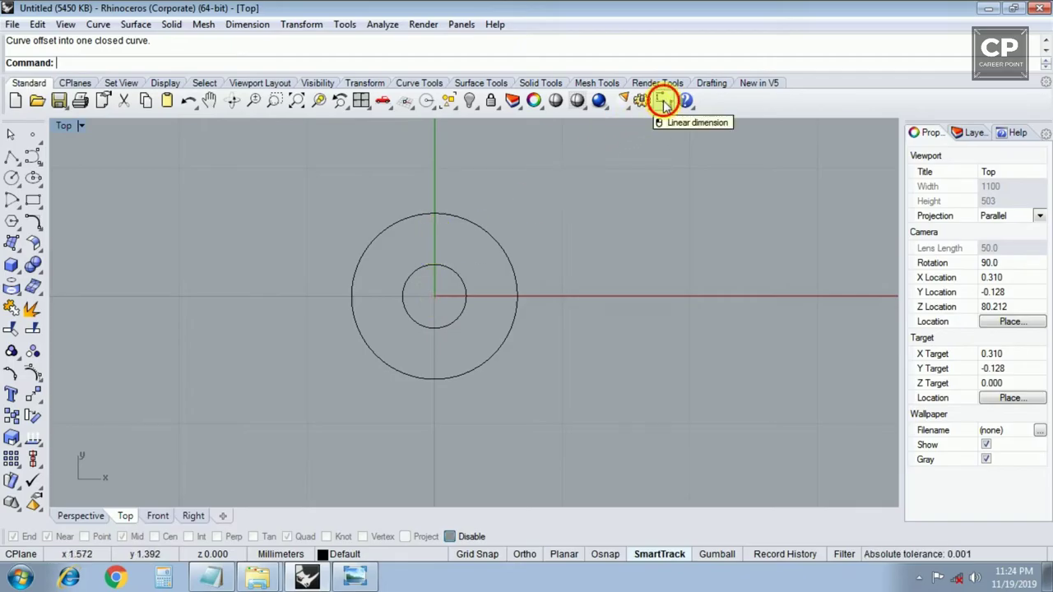
click(476, 301)
click(513, 295)
scroll(505, 268, down, 3)
scroll(503, 207, up, 2)
click(518, 204)
drag(526, 201, 536, 275)
key(Return)
scroll(492, 321, up, 2)
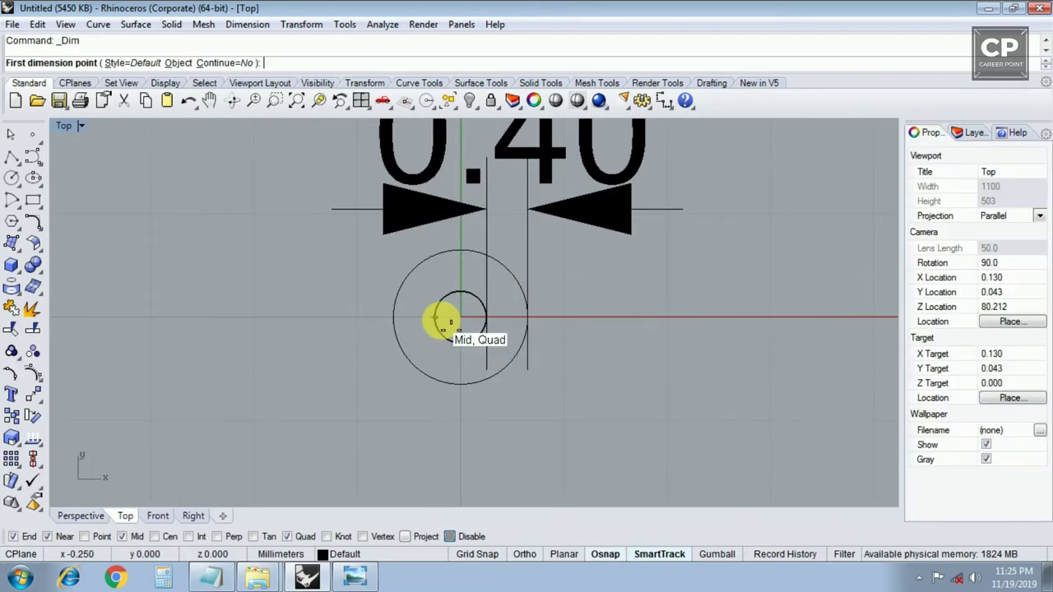
click(435, 318)
scroll(484, 321, up, 1)
click(485, 314)
scroll(485, 314, down, 2)
scroll(483, 317, down, 2)
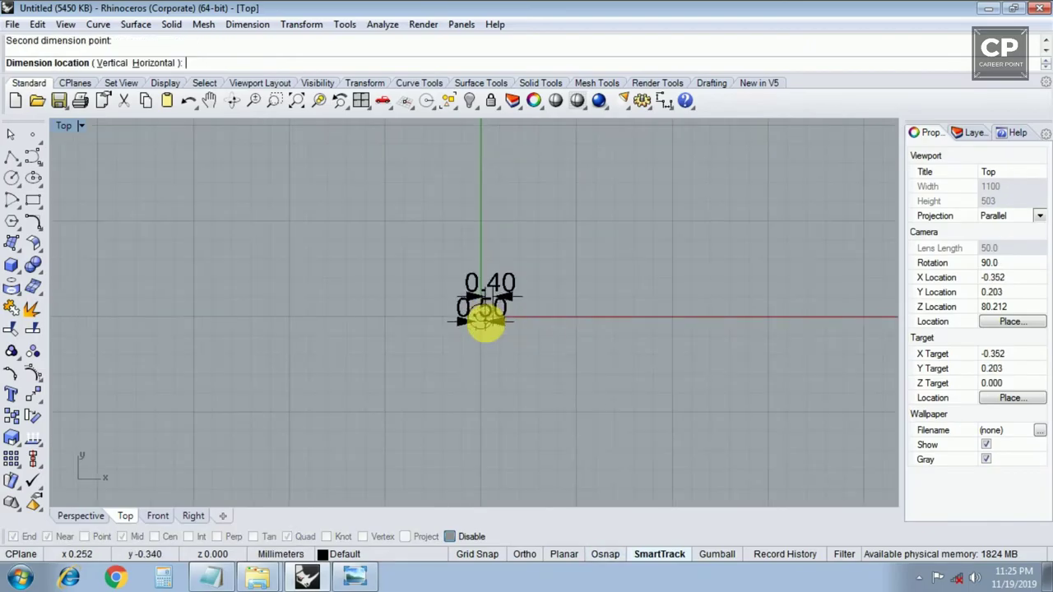
click(487, 403)
scroll(488, 400, up, 2)
click(489, 400)
scroll(491, 279, up, 1)
scroll(498, 256, up, 1)
scroll(498, 256, up, 1)
click(482, 260)
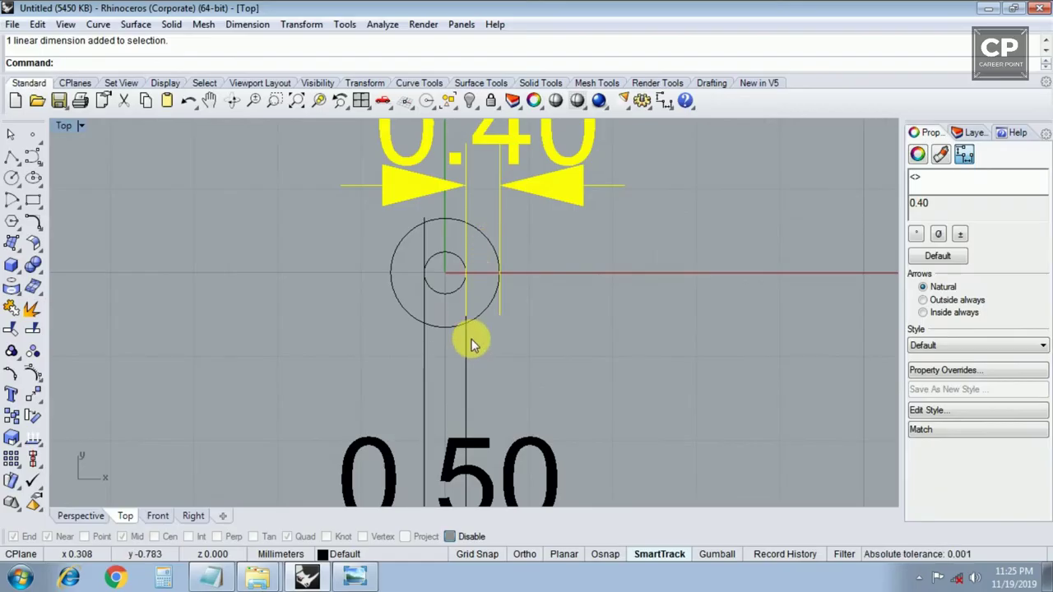
scroll(470, 343, up, 1)
click(465, 295)
scroll(448, 274, down, 2)
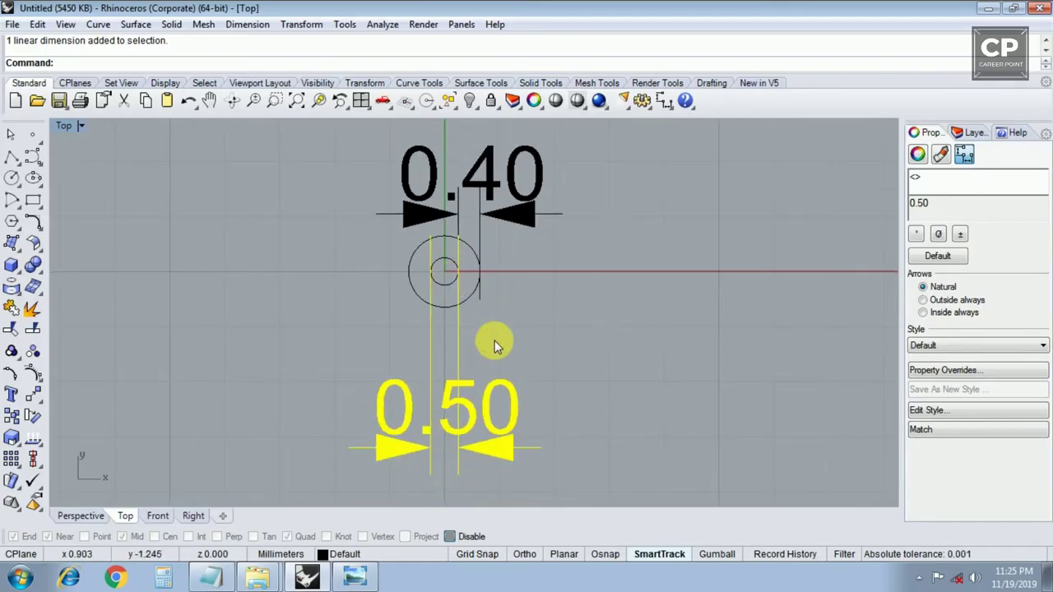
shift+click(496, 215)
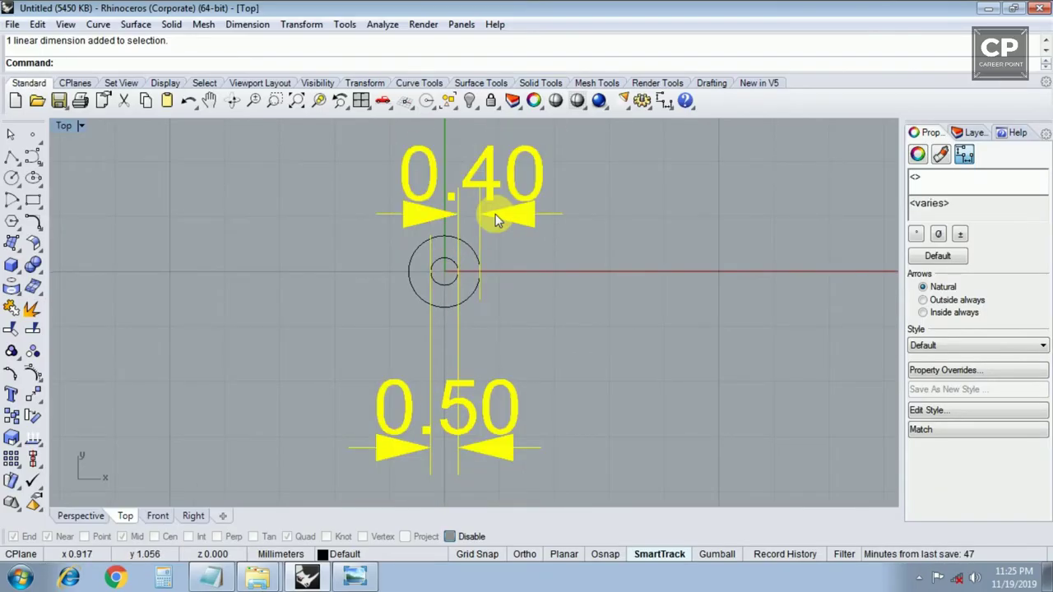
key(Delete)
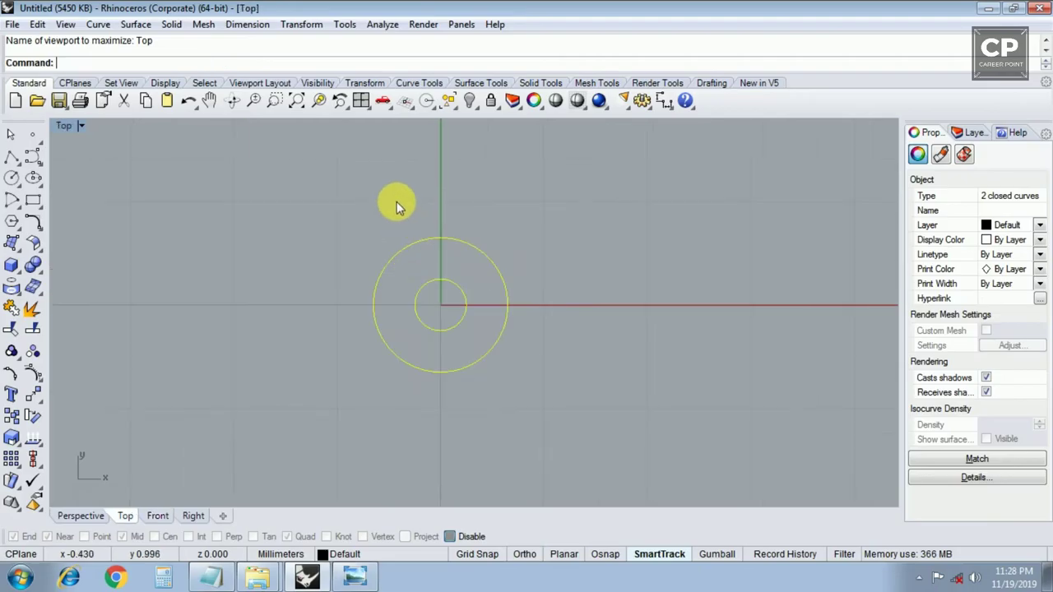
Step: Window-select both circles and start a straight planar-curve extrusion in the maximized Front view
drag(531, 192, 367, 401)
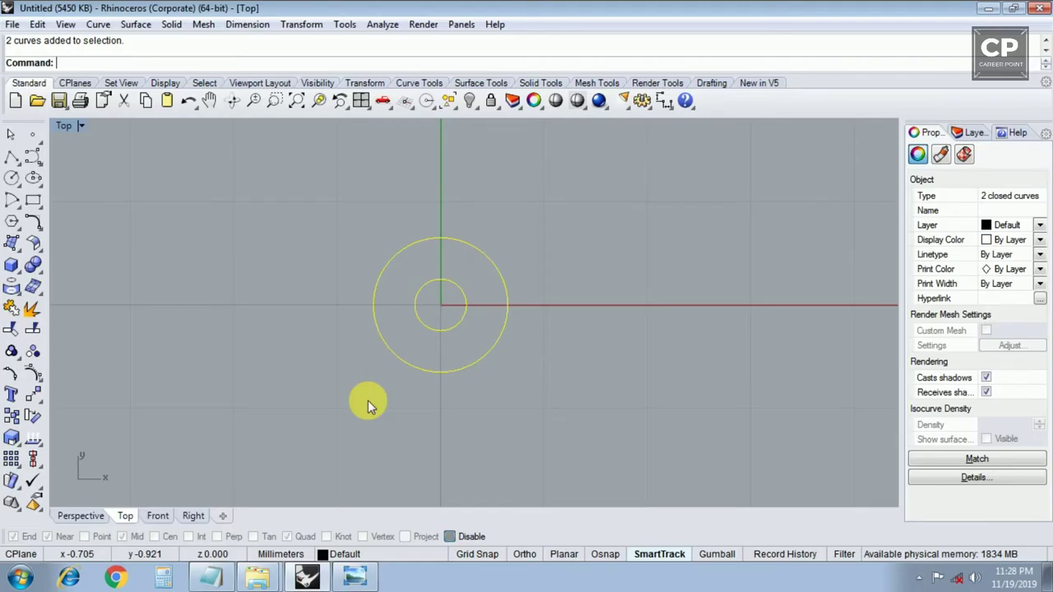
key(ctrl+F2)
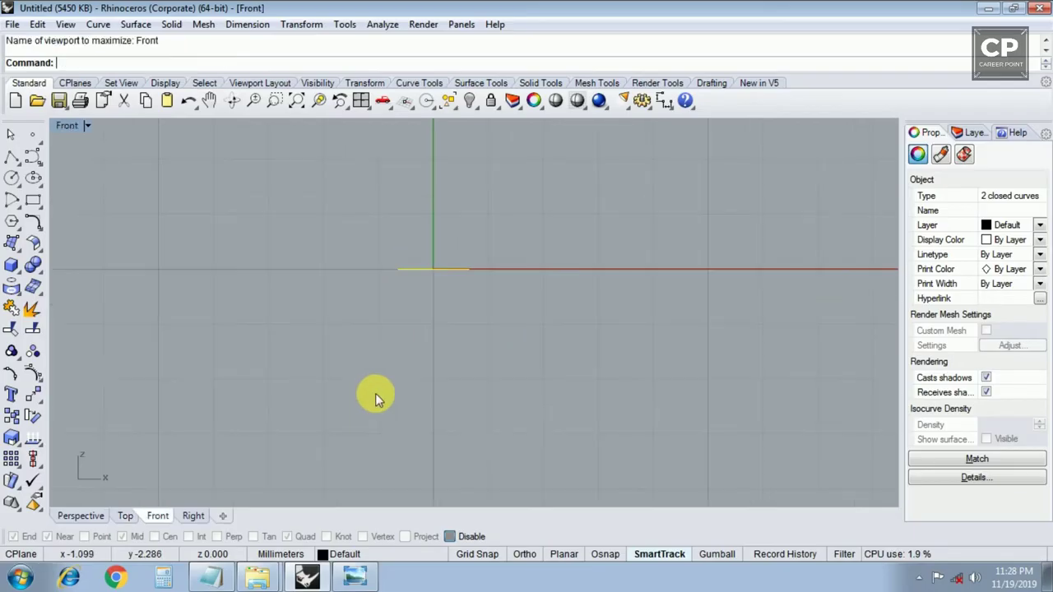
click(171, 24)
mouse_move(225, 299)
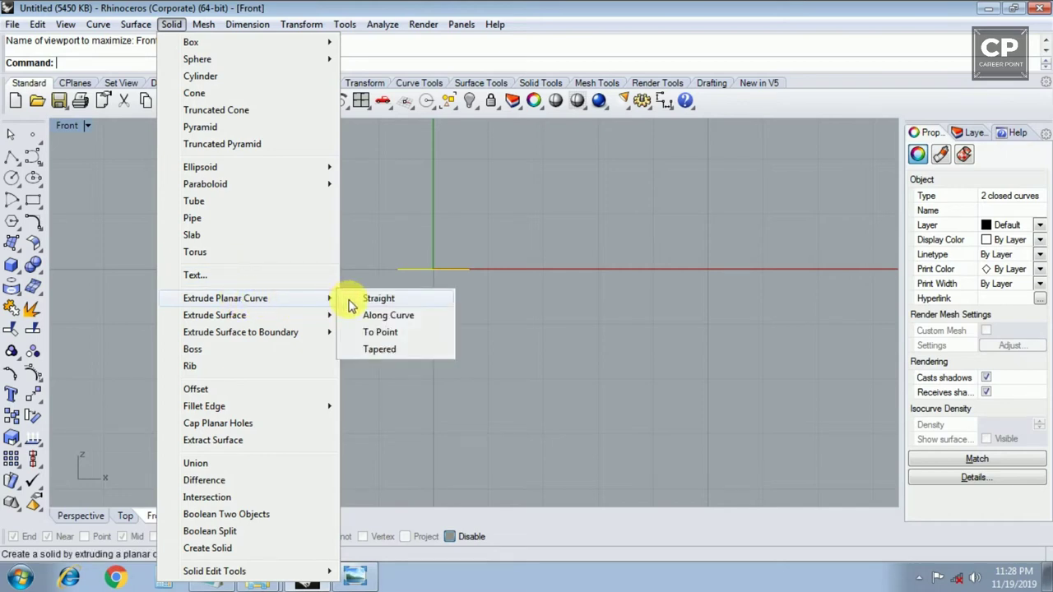
click(370, 299)
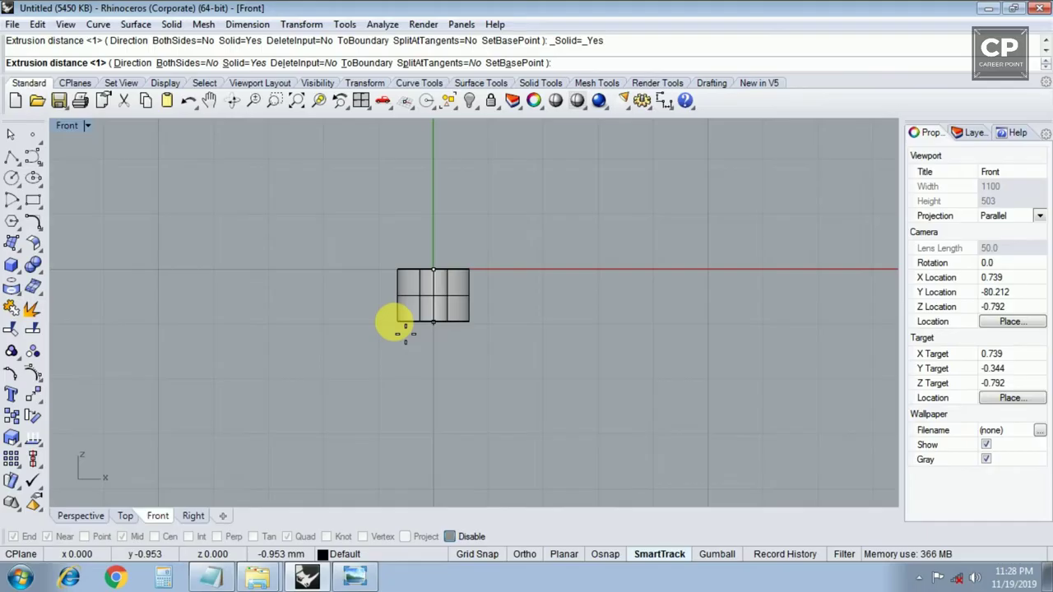
Step: Extrude the two circles by -1 into a hollow tube, undoing an accidental upward extrusion
text(-1)
key(Return)
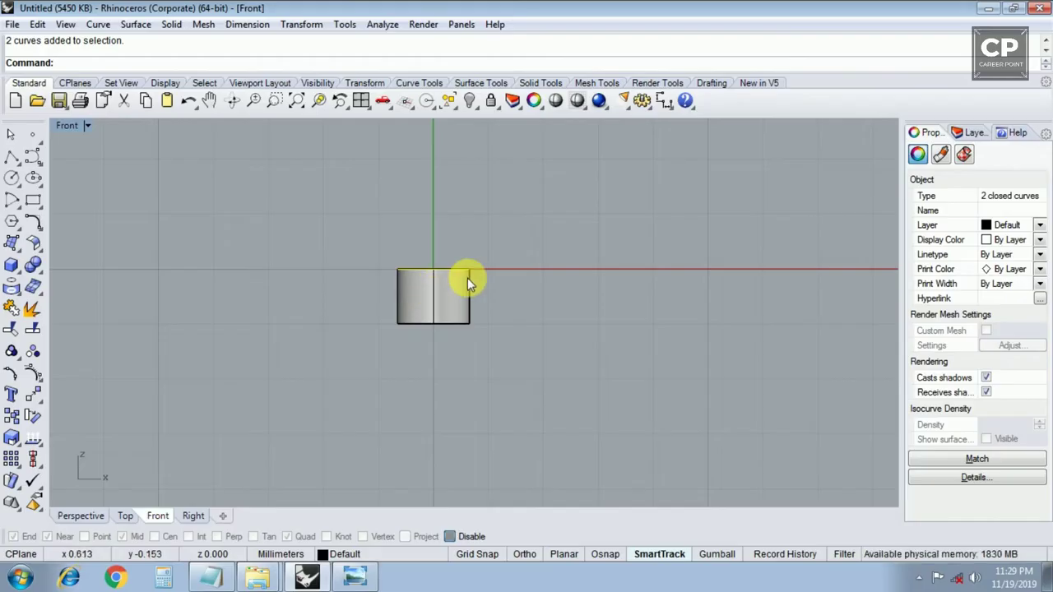
key(Return)
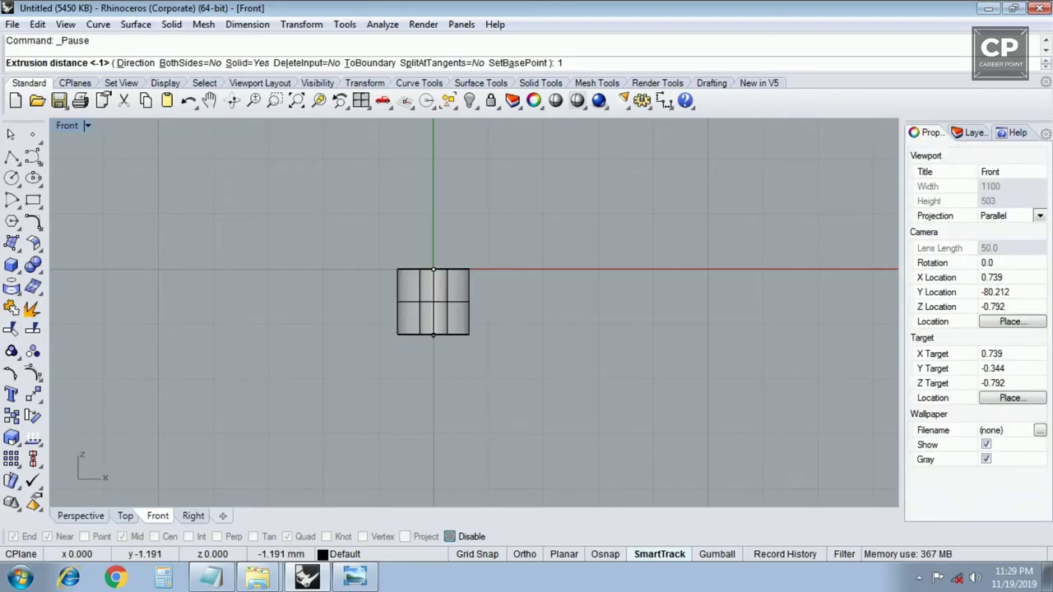
key(Return)
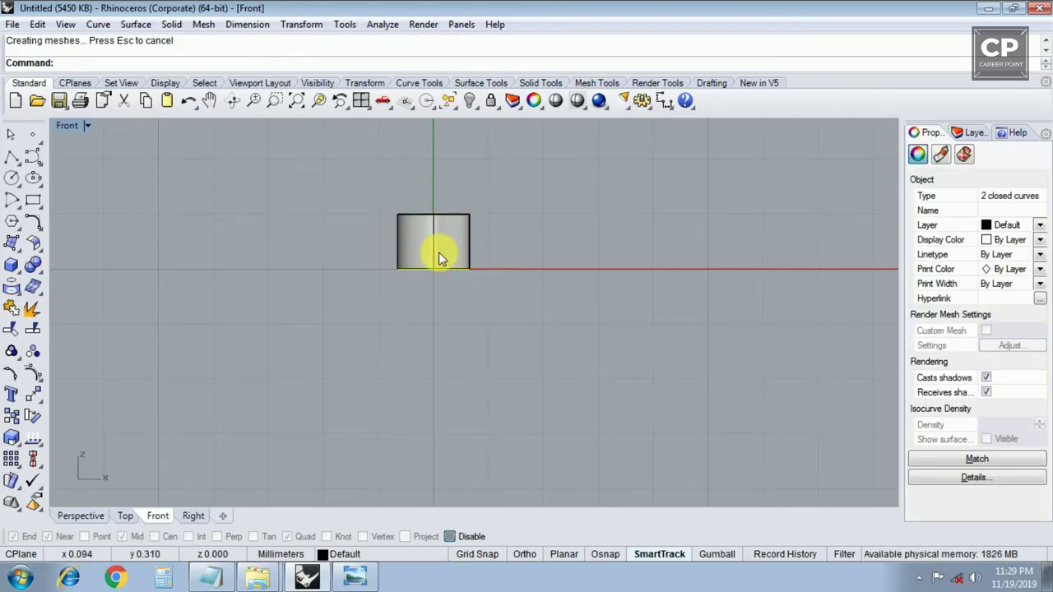
key(ctrl+z)
key(Return)
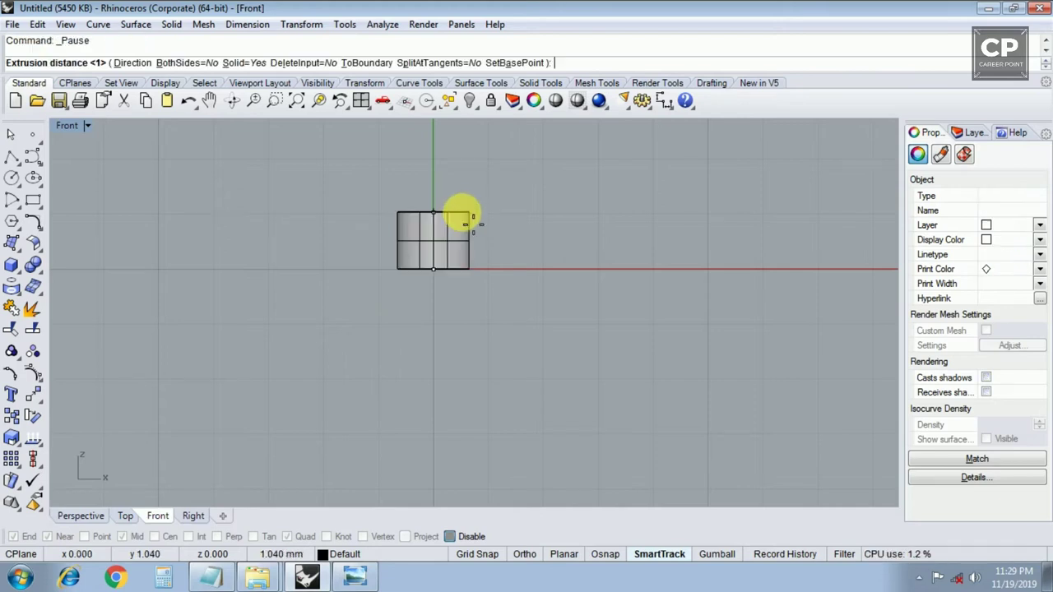
text(-1)
key(Return)
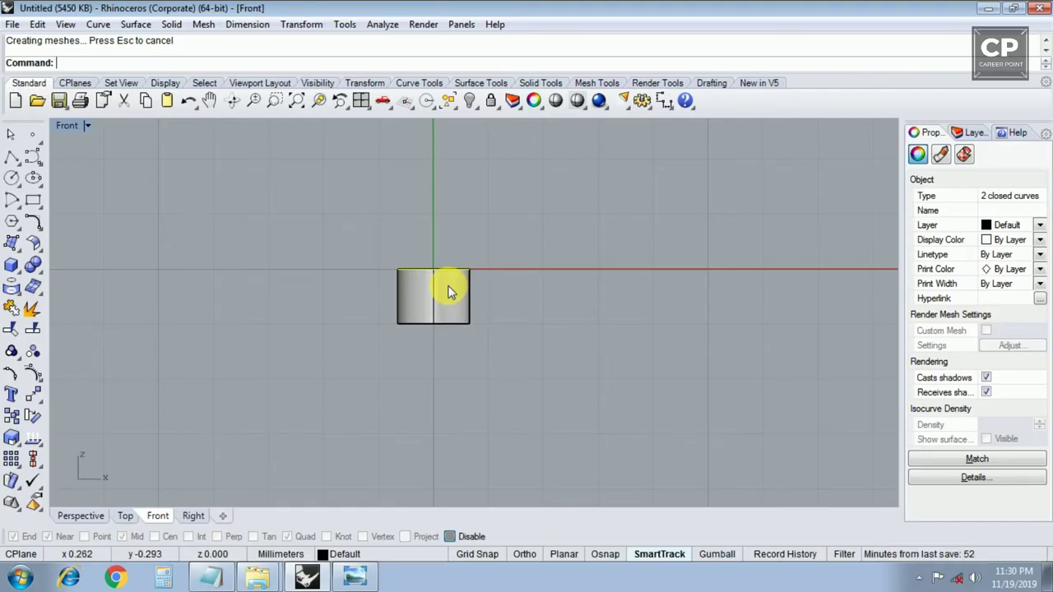
key(ctrl+F3)
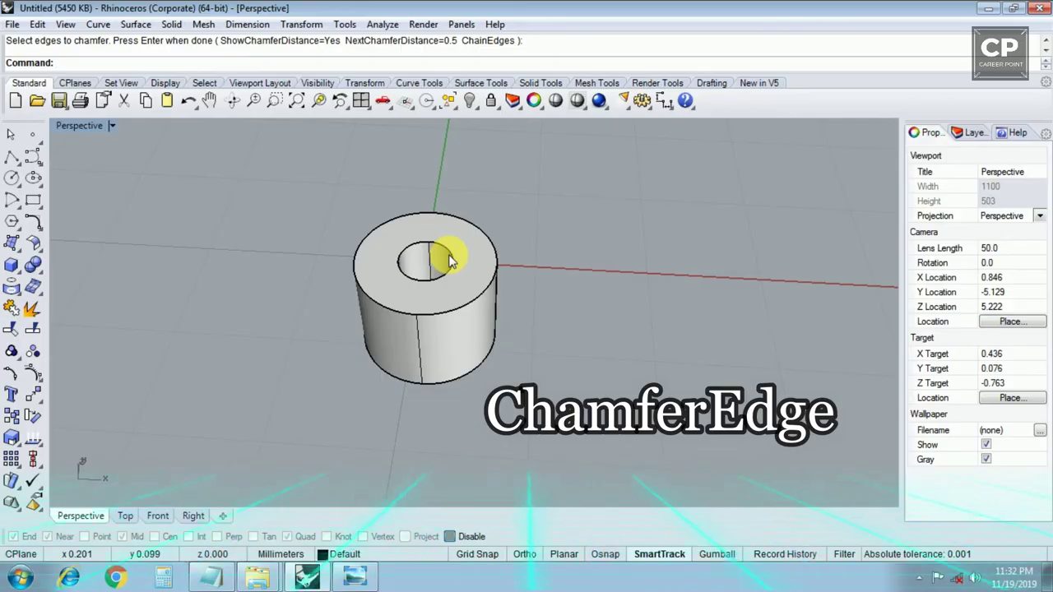
Step: Chamfer the tube's inner top hole edge at distance 0.3 into a funnel-shaped opening
text(ch)
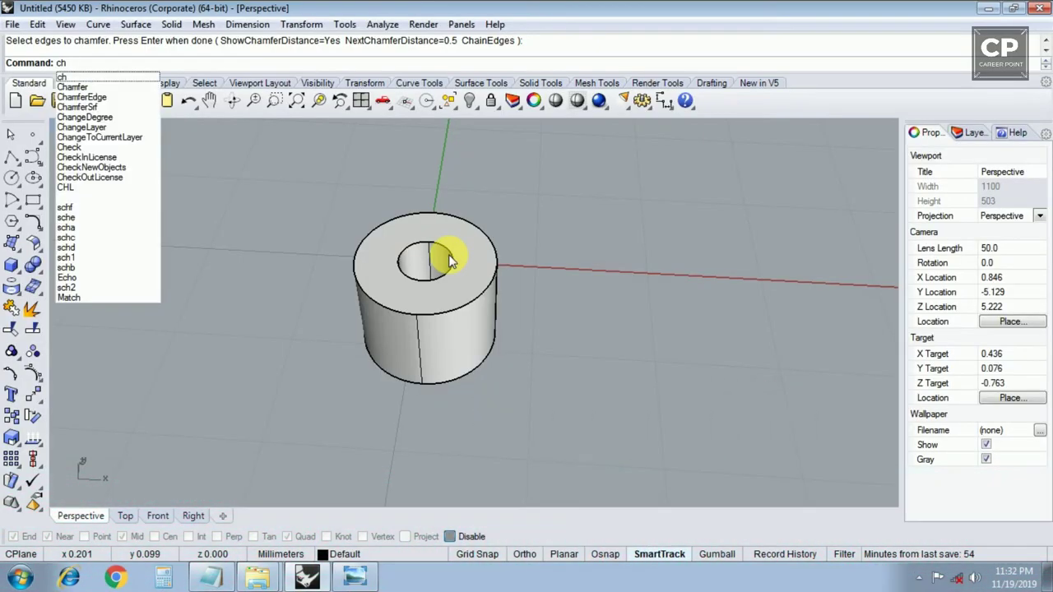
text(a)
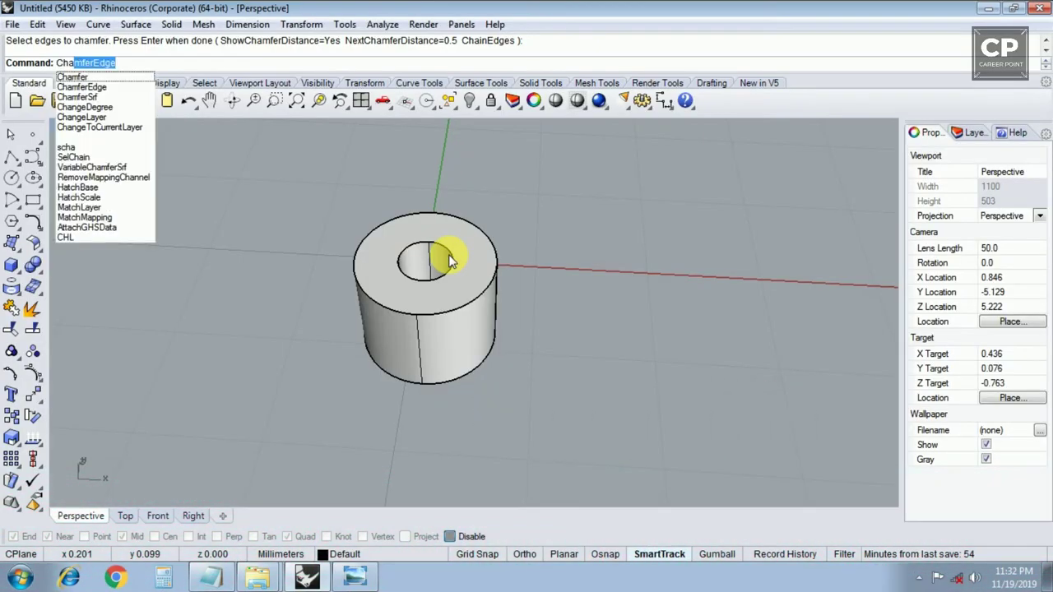
key(Return)
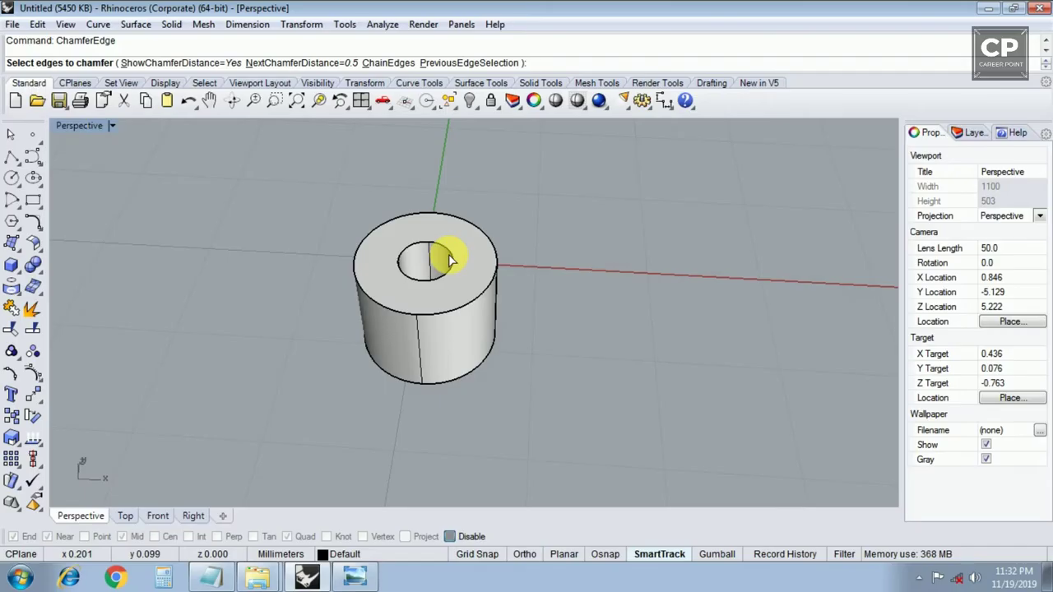
click(449, 260)
right_drag(432, 258, 447, 286)
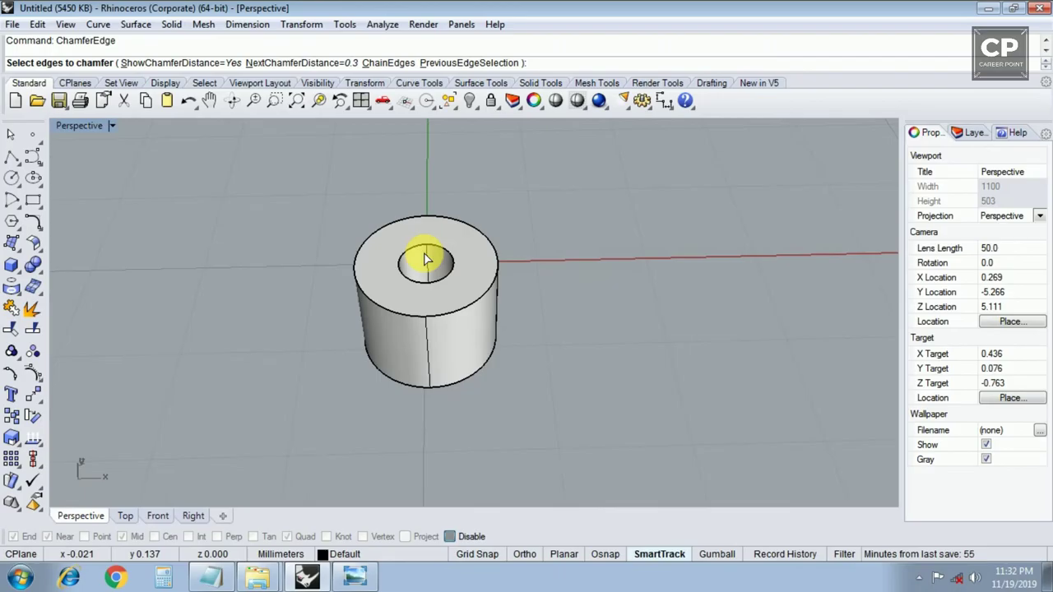
text(3)
key(Return)
click(414, 246)
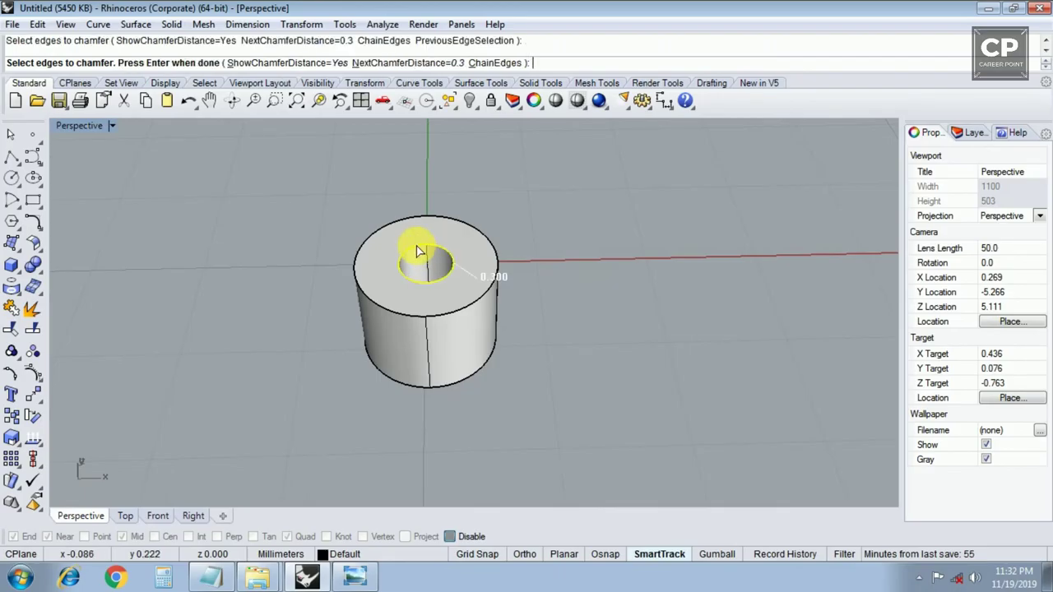
key(Return)
mouse_move(414, 244)
right_down()
mouse_move(444, 315)
mouse_move(453, 230)
mouse_move(432, 237)
right_up()
click(444, 315)
click(424, 312)
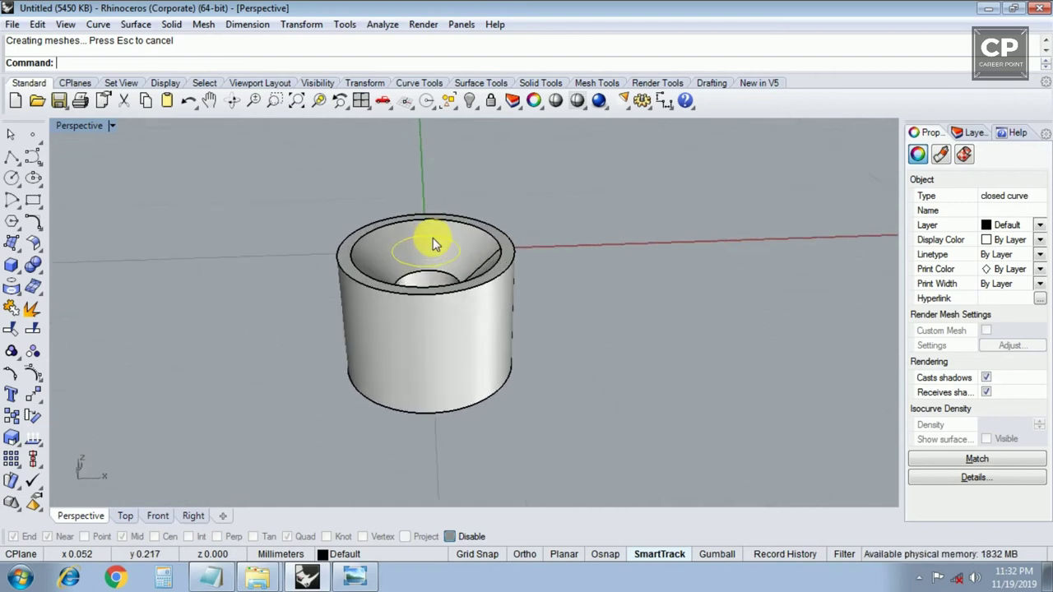
click(353, 267)
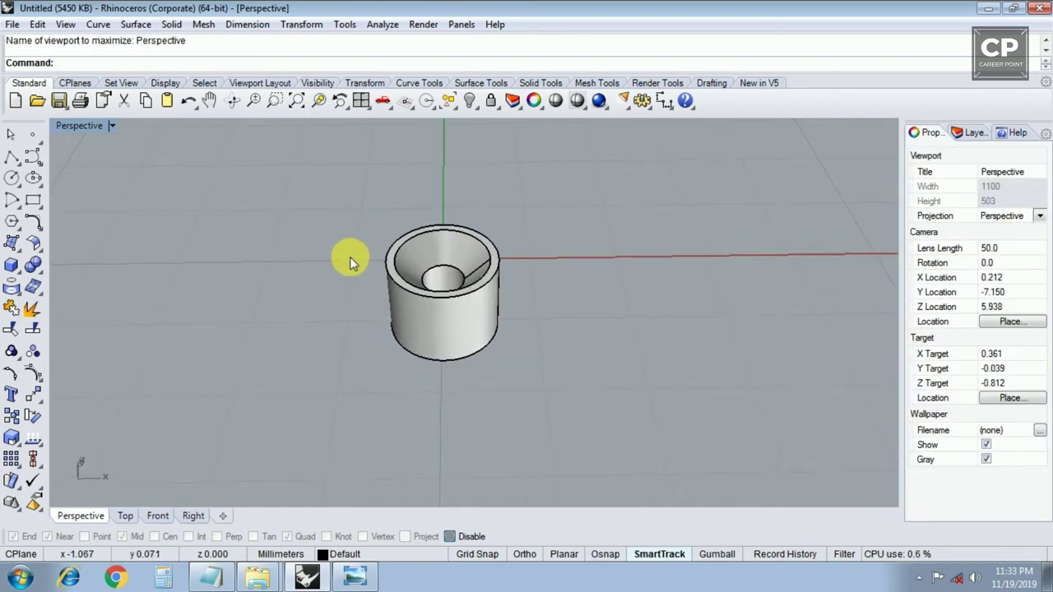
Step: Draw a 0.5-diameter circle centred at the origin in the maximized Top view
key(ctrl+F1)
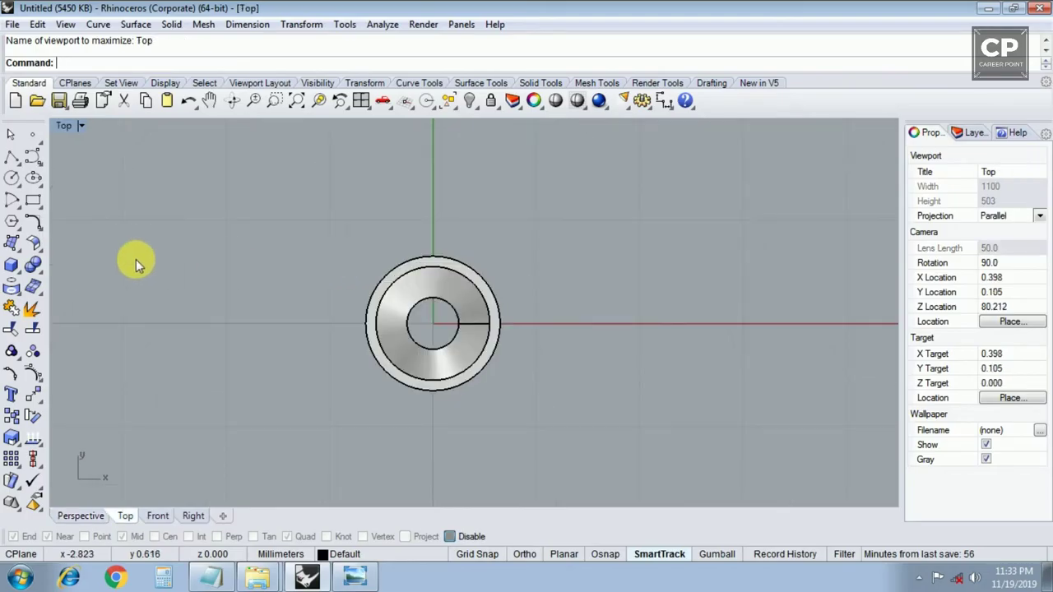
click(11, 178)
text(0)
key(Return)
key(Return)
text(0)
key(Return)
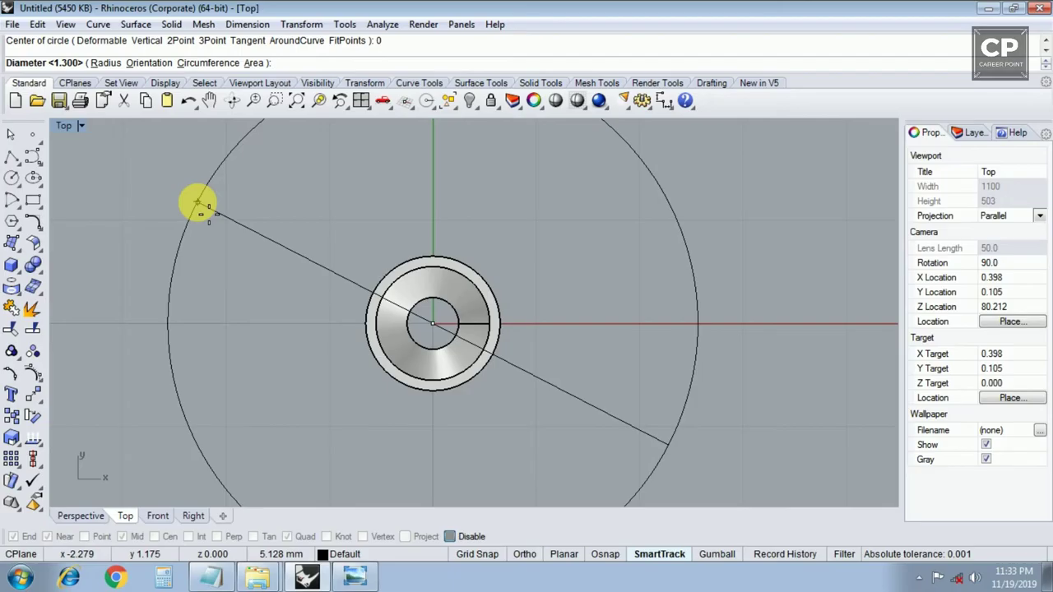
text(.5)
key(Return)
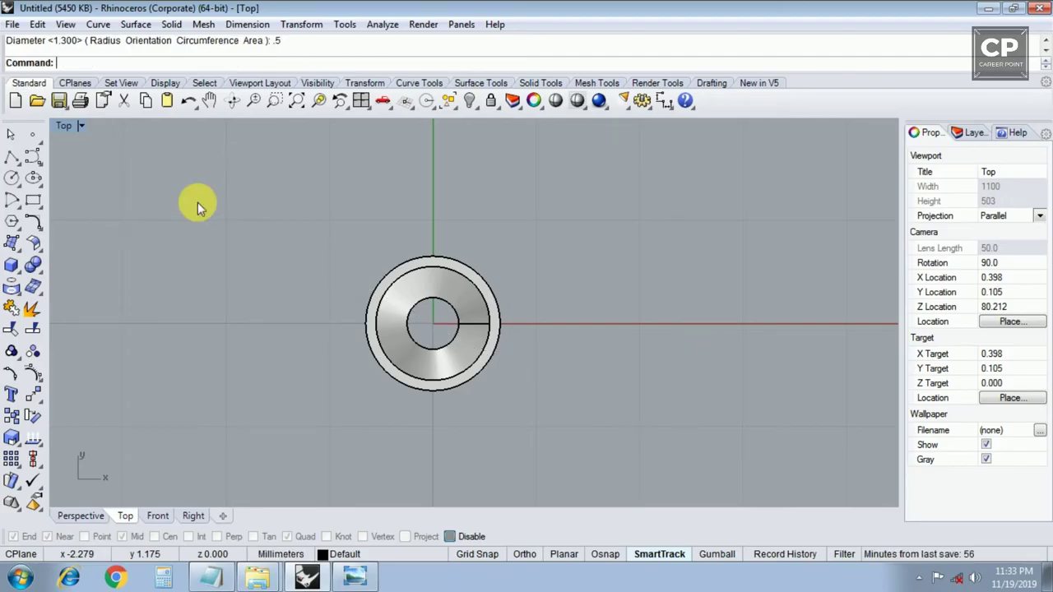
scroll(433, 303, up, 2)
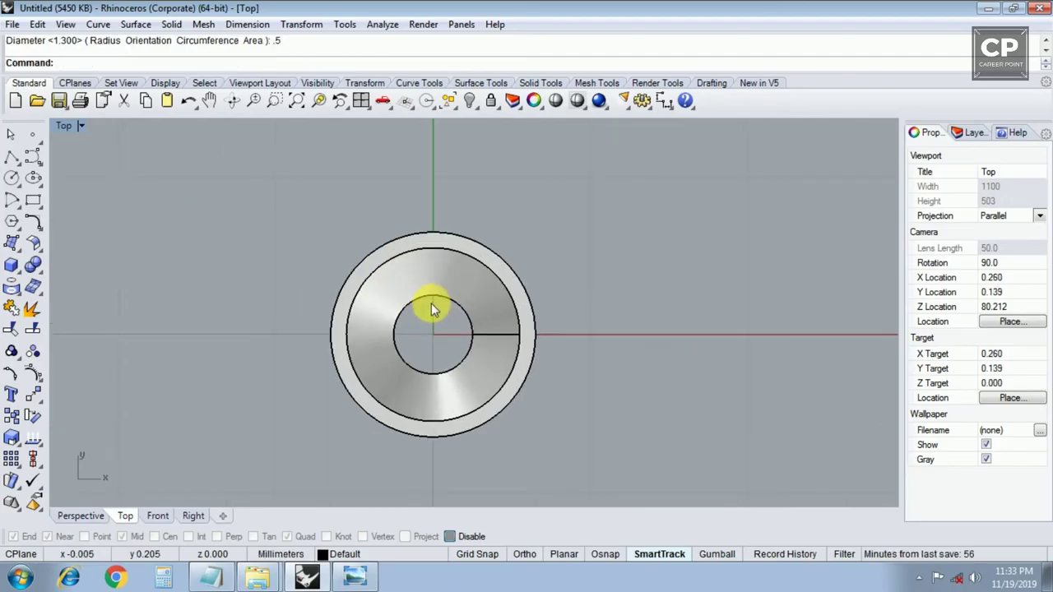
Step: Select the small circle and switch to the full-size Front view
click(430, 301)
key(Return)
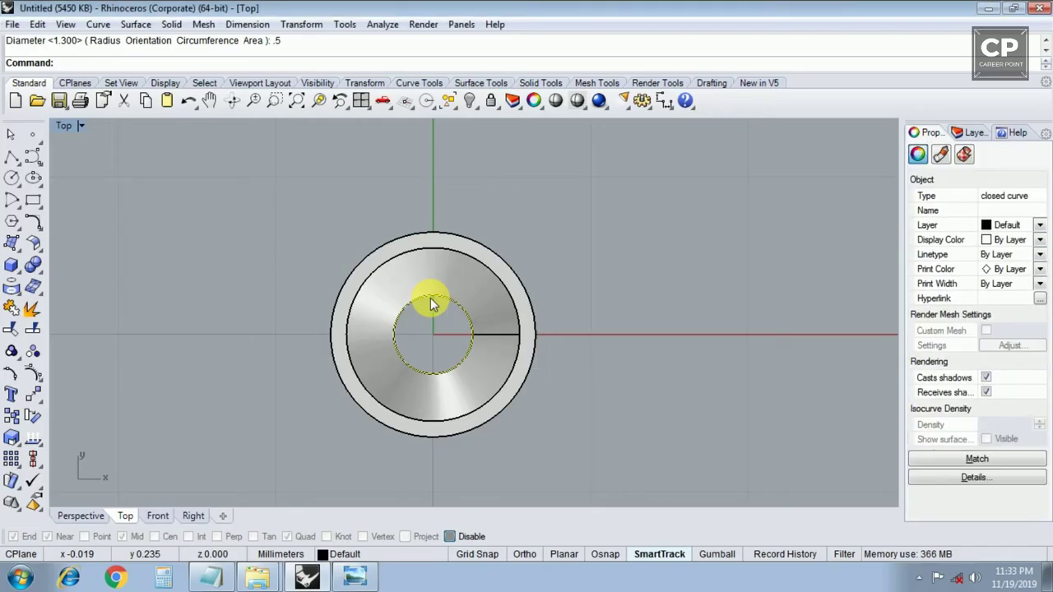
text(m)
key(Return)
click(434, 333)
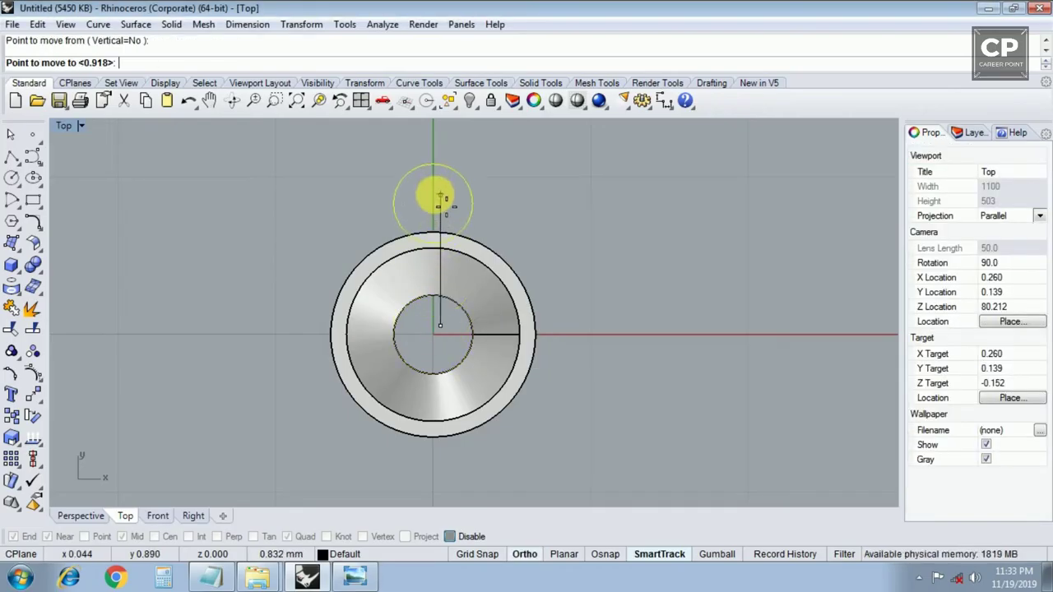
key(Escape)
click(444, 212)
key(ctrl+Tab)
scroll(440, 251, up, 2)
scroll(440, 251, down, 2)
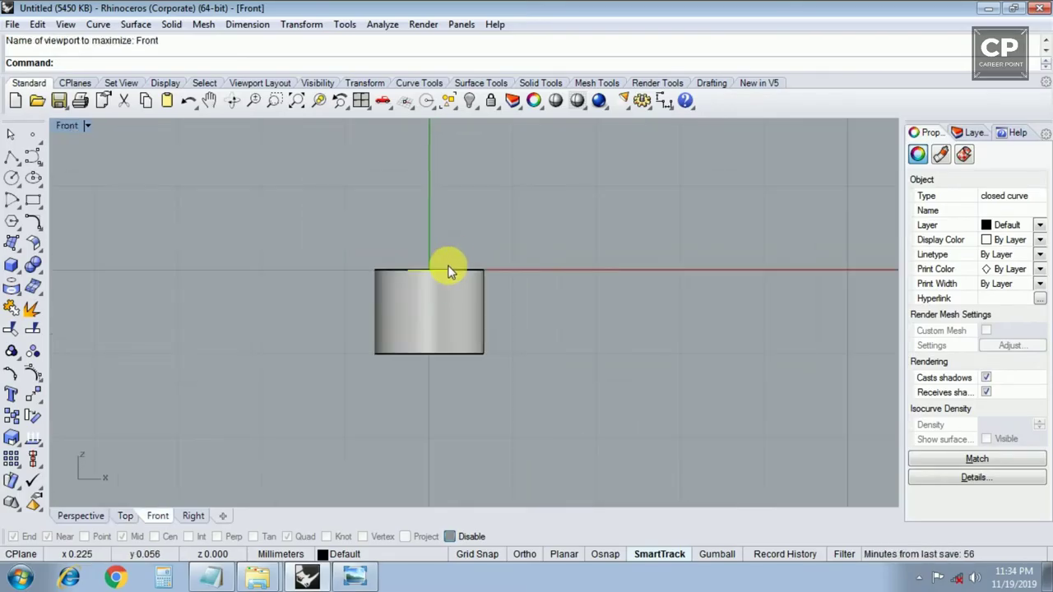
Step: Move the small circle 1 unit straight up with Ortho on
key(Return)
click(435, 197)
text(1)
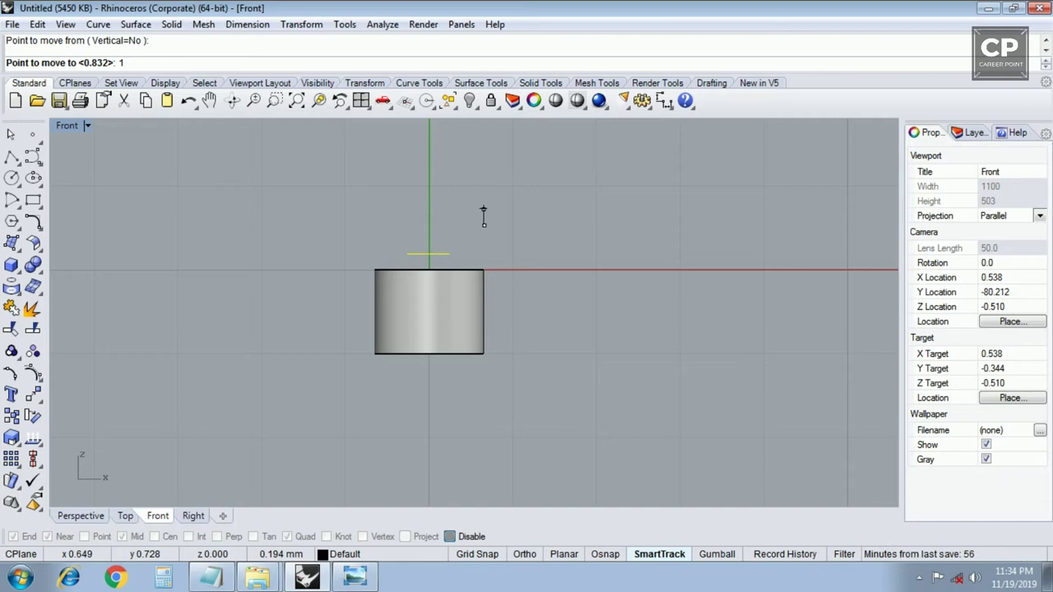
key(Return)
click(484, 213)
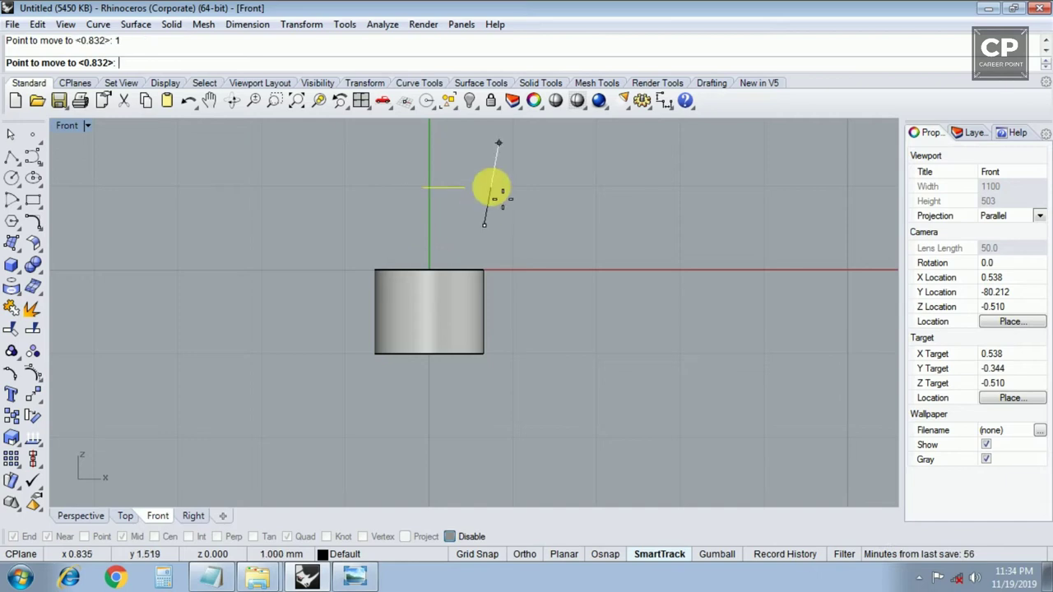
key(F8)
key(Up)
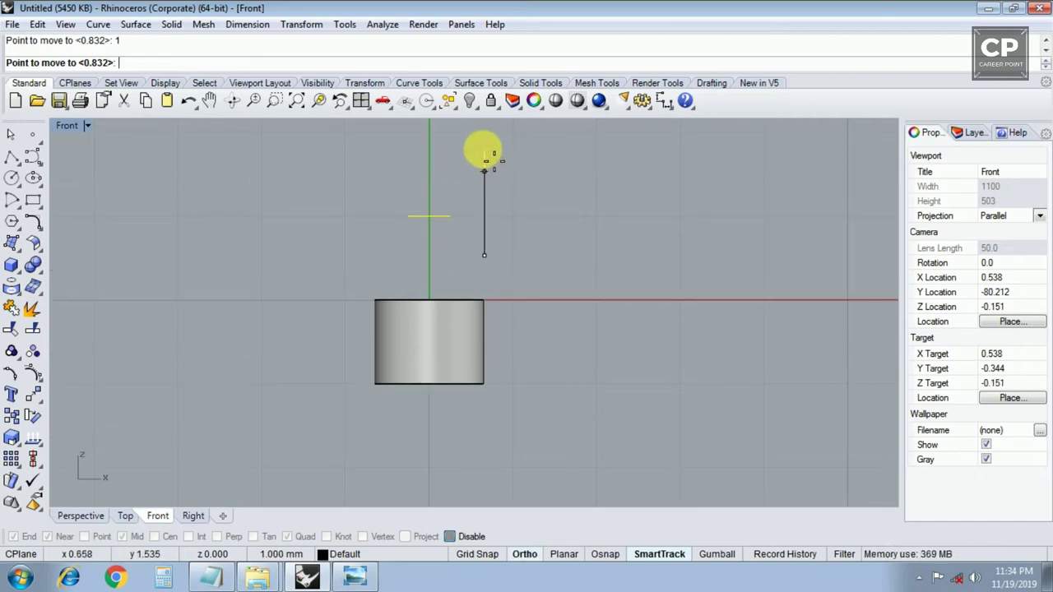
click(493, 205)
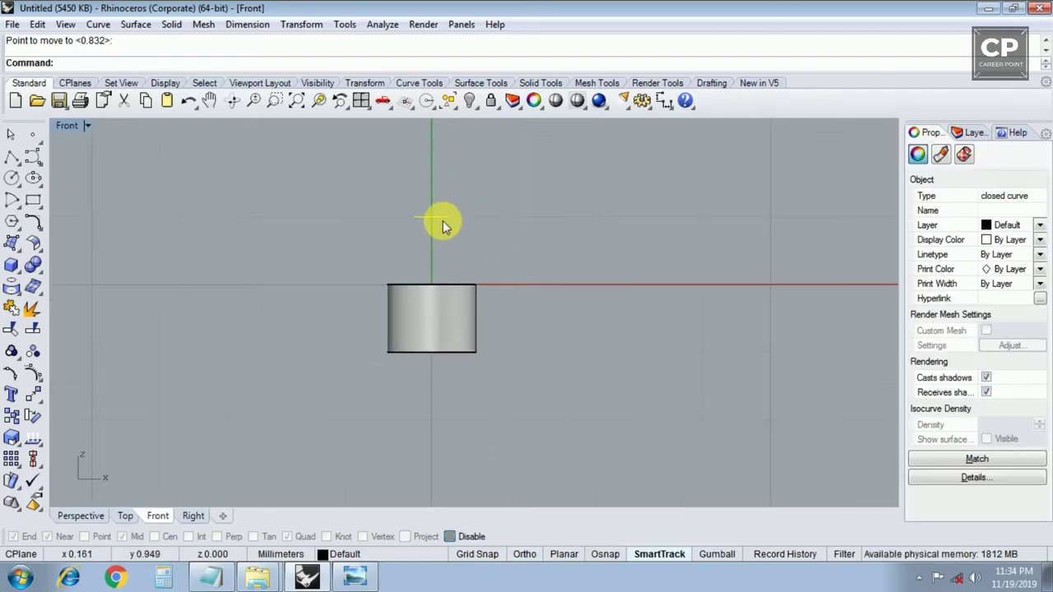
Step: Extrude the raised 0.5 circle straight down into the bushing as a solid pin
scroll(445, 250, up, 2)
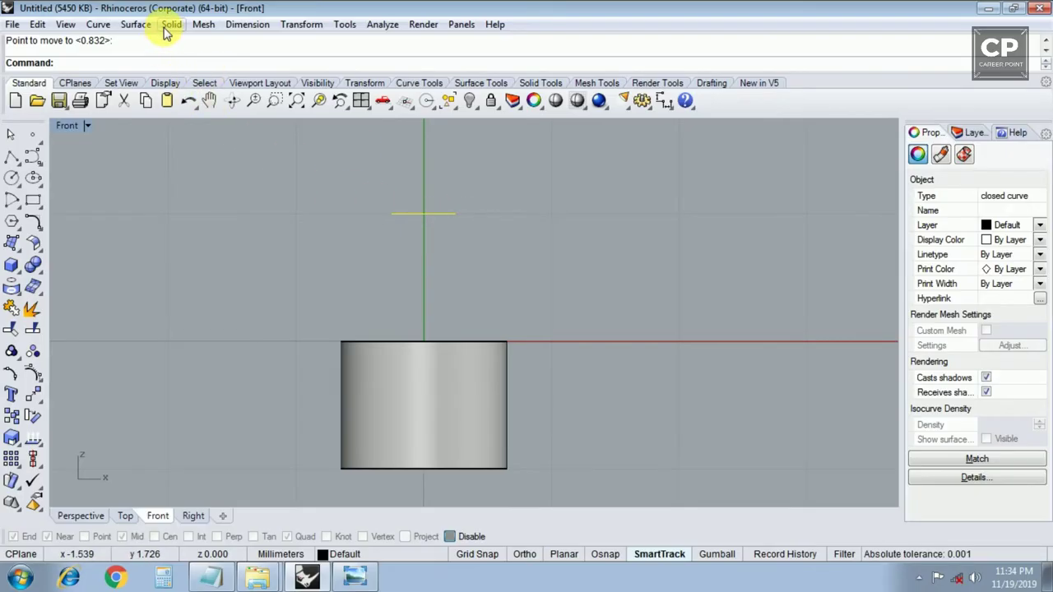
click(169, 26)
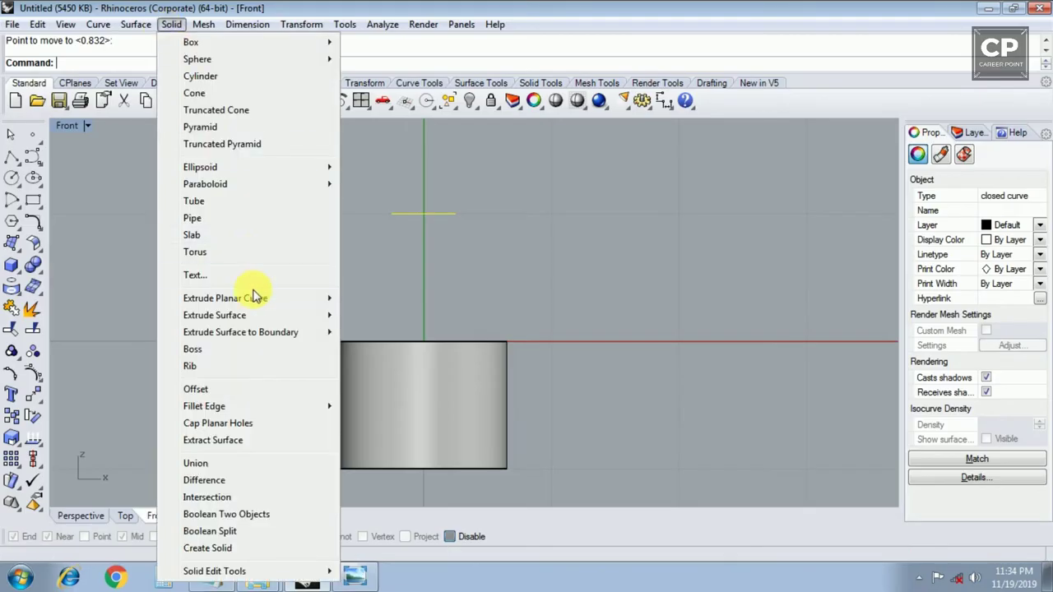
mouse_move(225, 297)
click(376, 289)
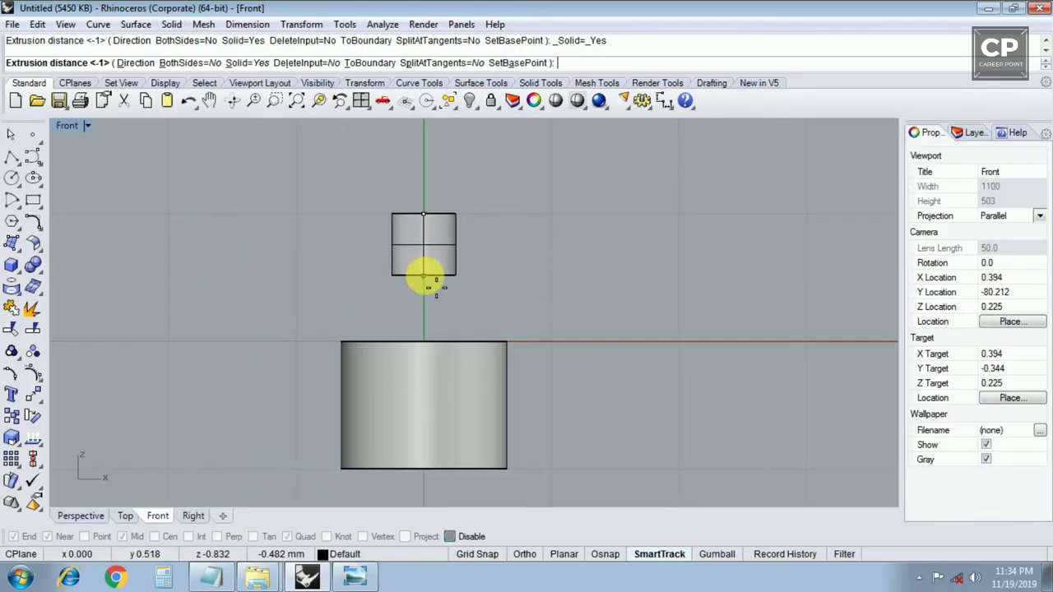
scroll(428, 399, down, 2)
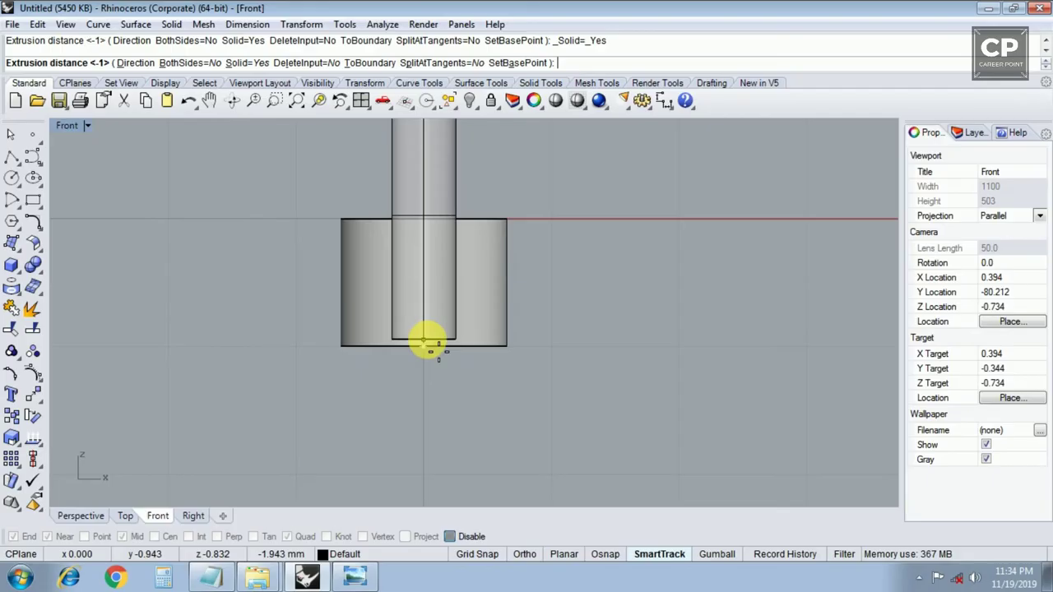
click(428, 344)
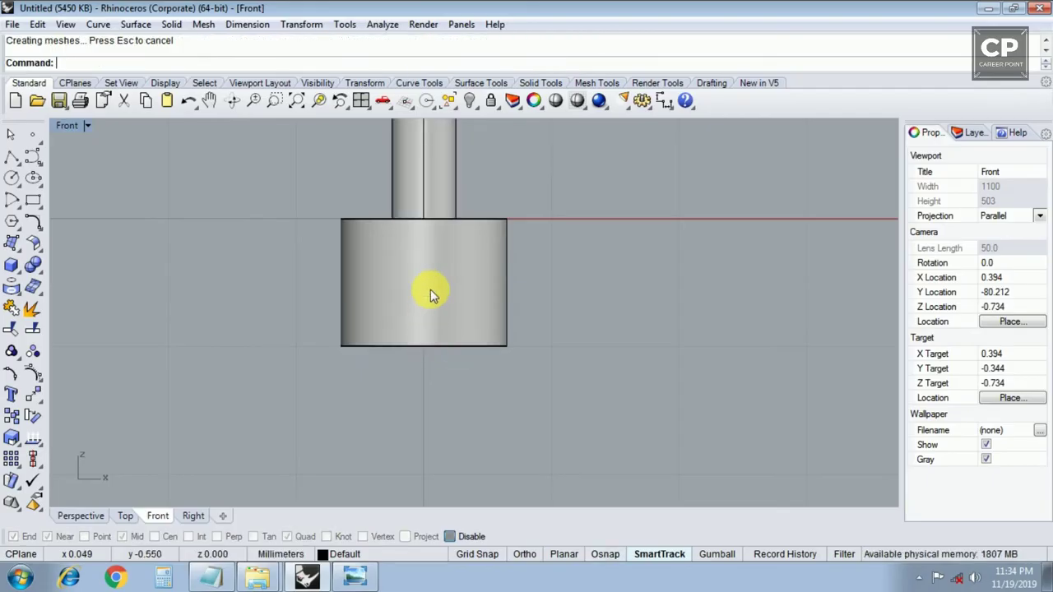
key(ctrl+F4)
Step: Delete the leftover circle curve and round the pin's top edge with a 0.15 FilletEdge
mouse_move(430, 271)
right_down()
mouse_move(457, 223)
mouse_move(449, 279)
right_up()
key(Delete)
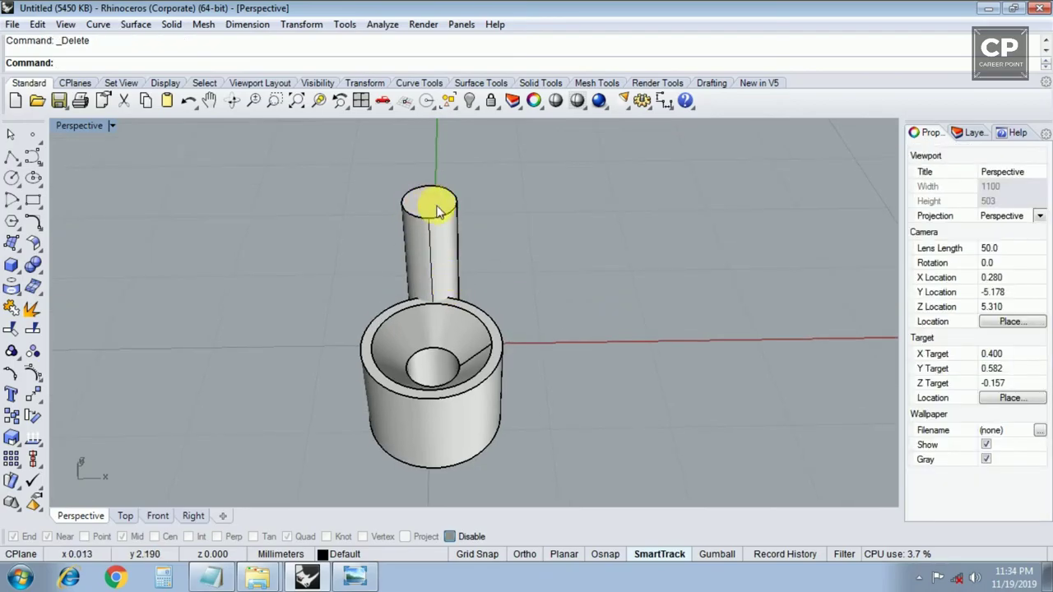
text(FilletEdge)
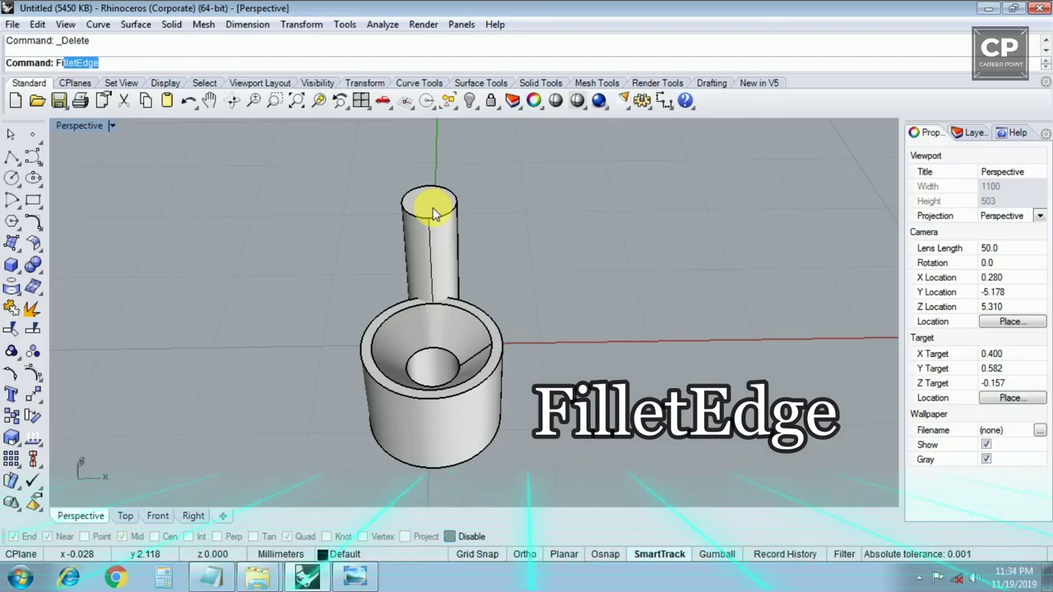
key(Return)
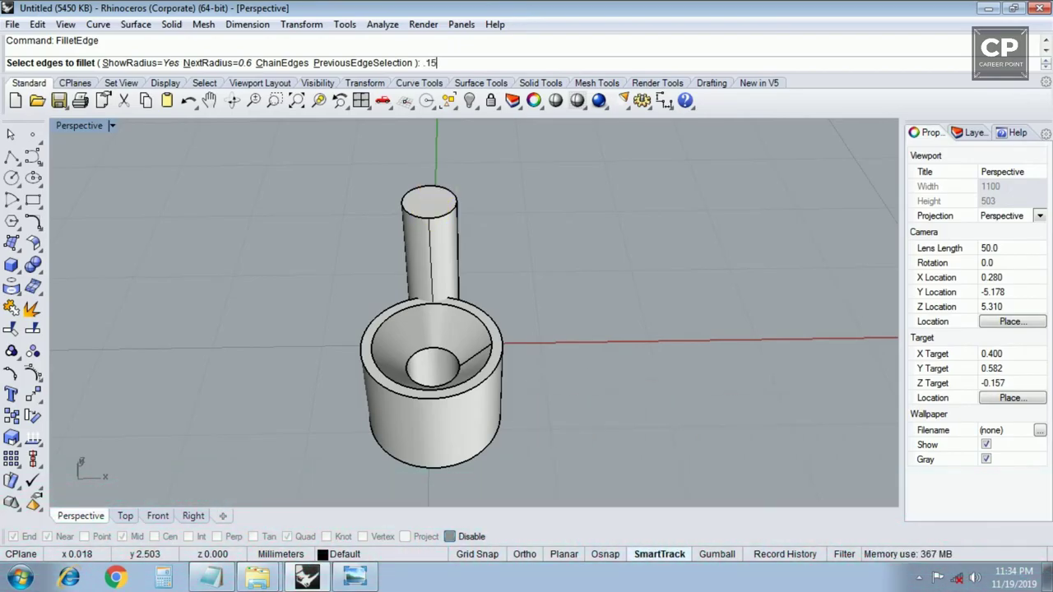
key(Return)
click(431, 193)
key(Return)
key(Return)
click(442, 213)
key(Escape)
mouse_move(442, 214)
right_down()
mouse_move(381, 253)
mouse_move(445, 219)
right_up()
click(445, 219)
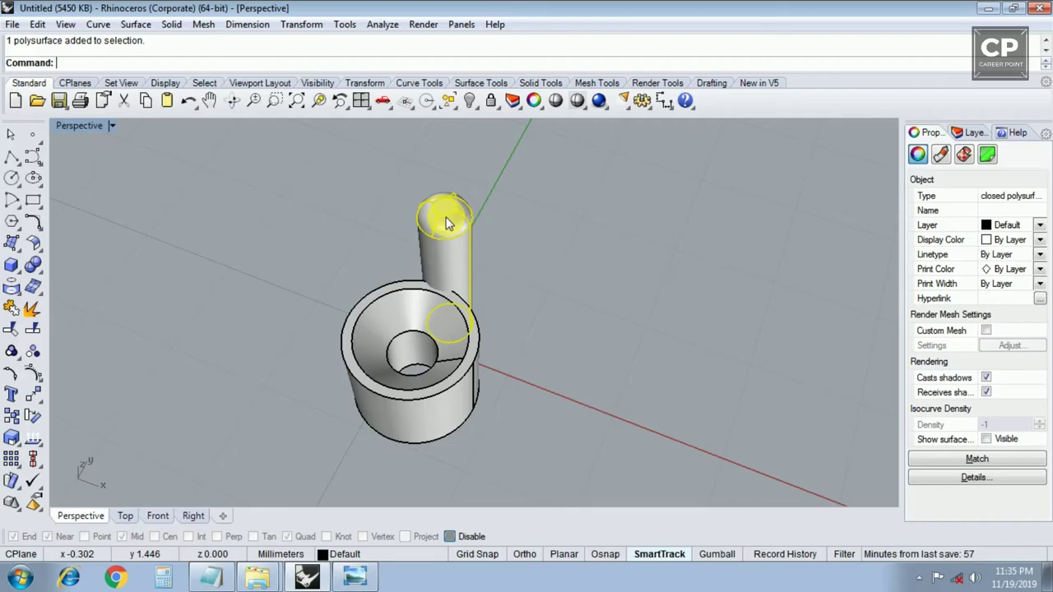
key(Escape)
Step: Polar-array the filleted pin around the origin with 4 items over 360°
click(445, 222)
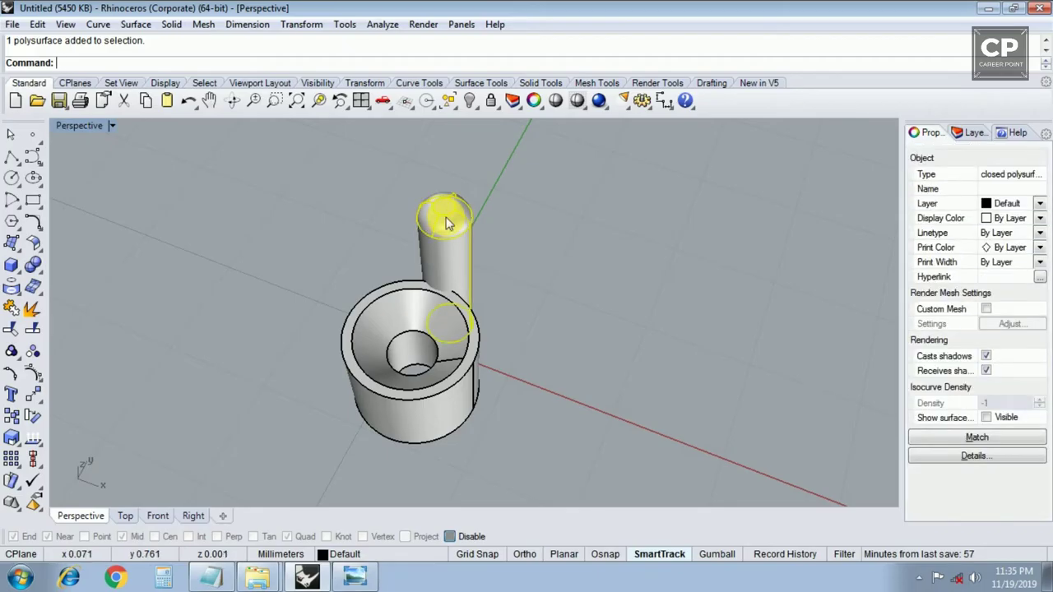
click(42, 403)
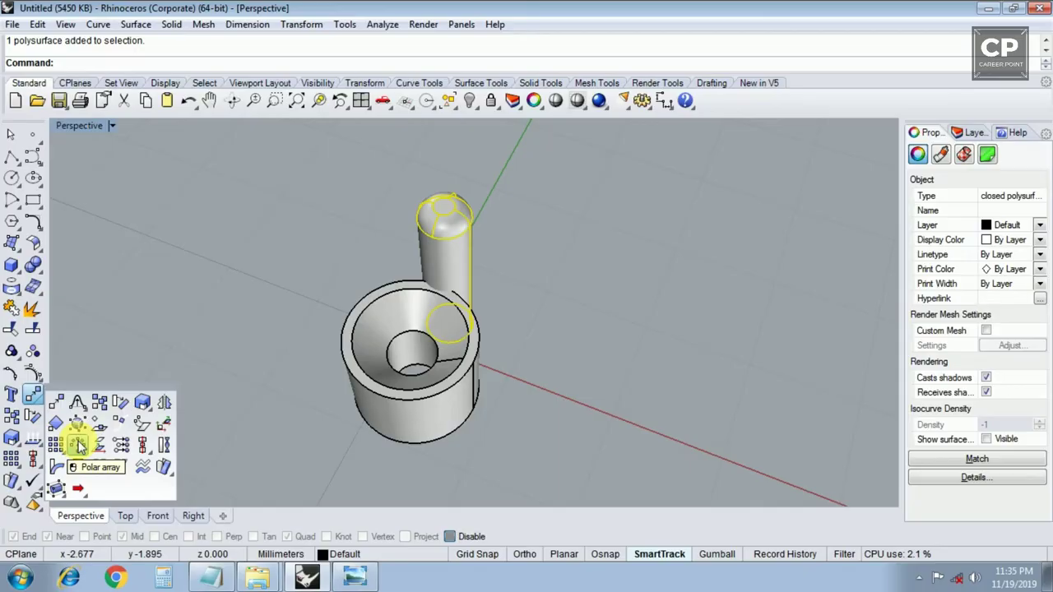
click(80, 445)
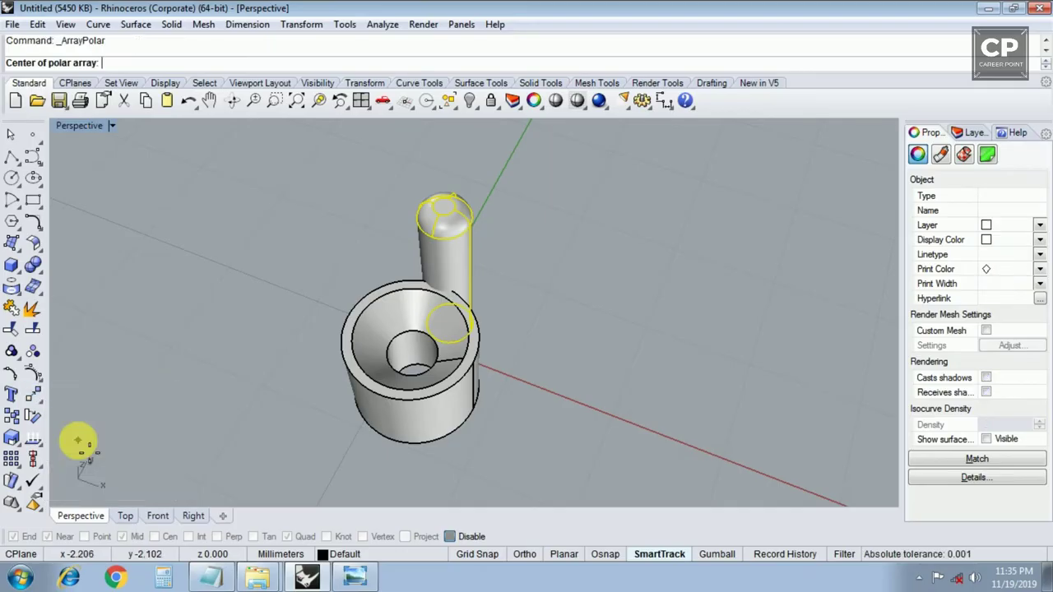
text(0)
key(Return)
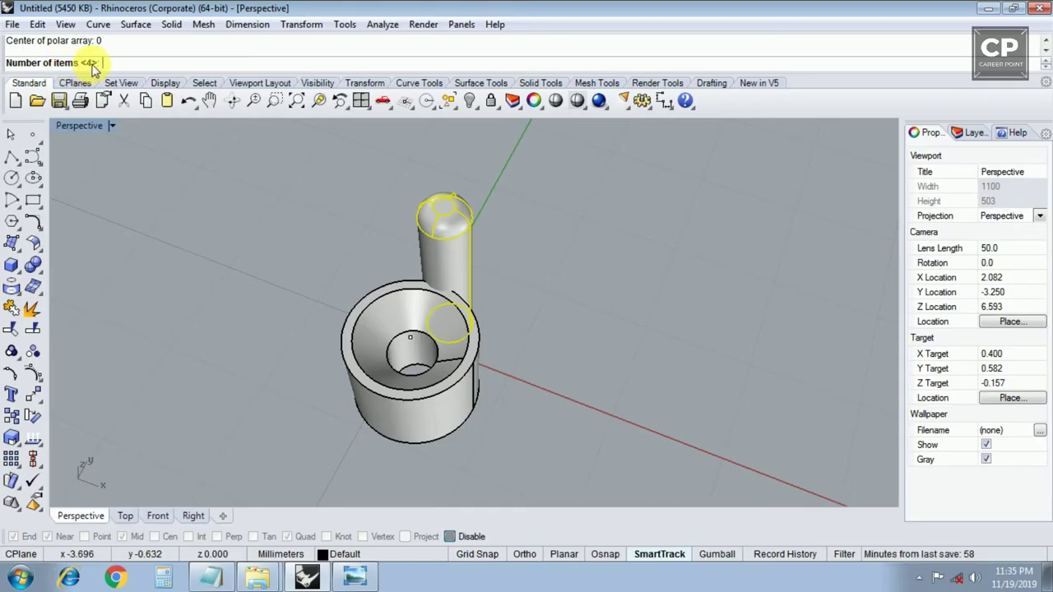
text(4)
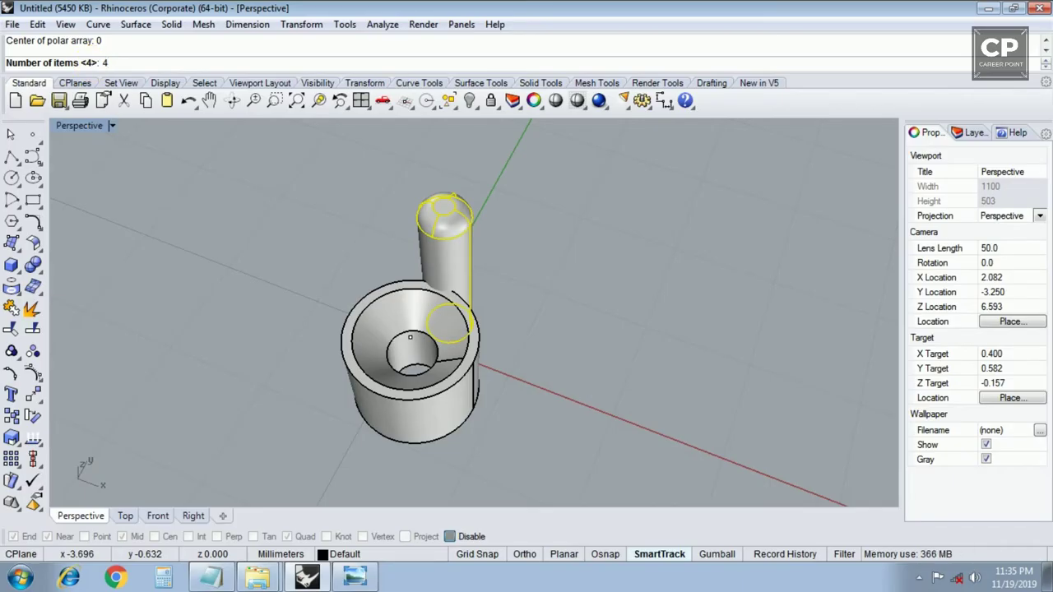
key(Return)
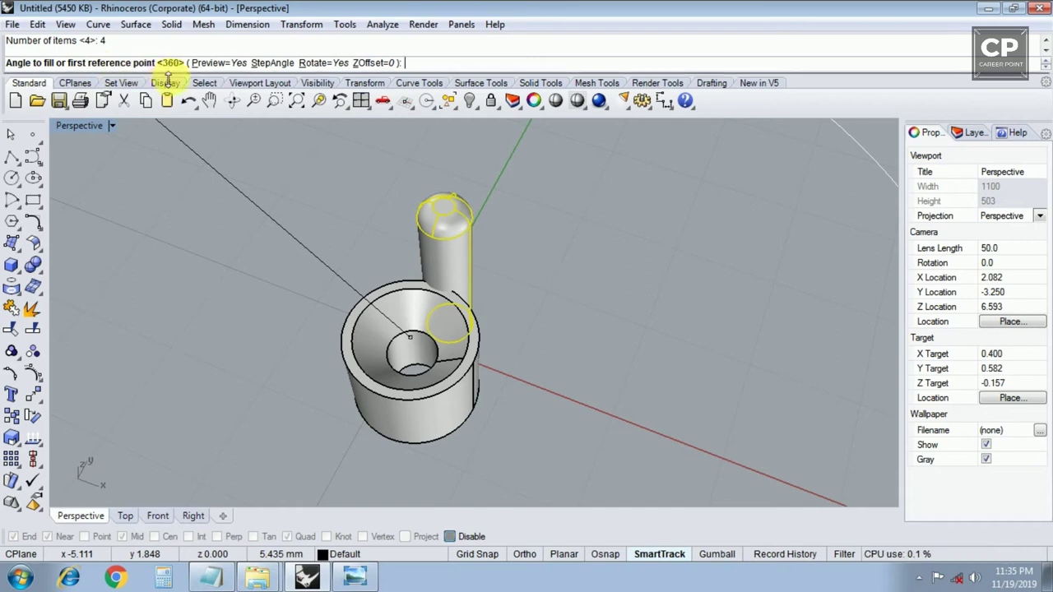
text(36)
key(Return)
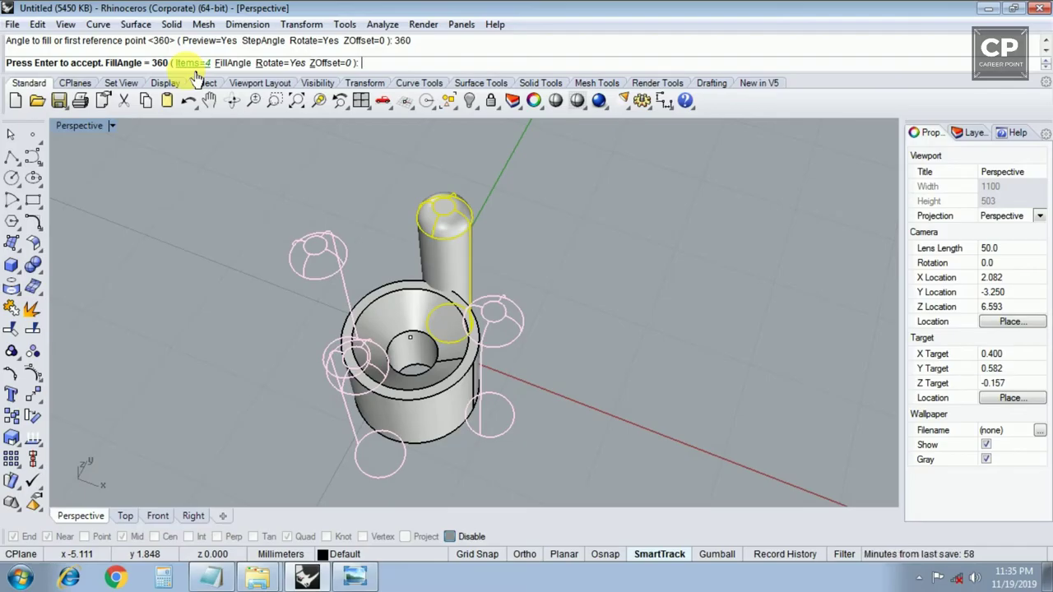
key(Return)
Step: Clear the selection and orbit to inspect the four pins around the bushing
click(267, 148)
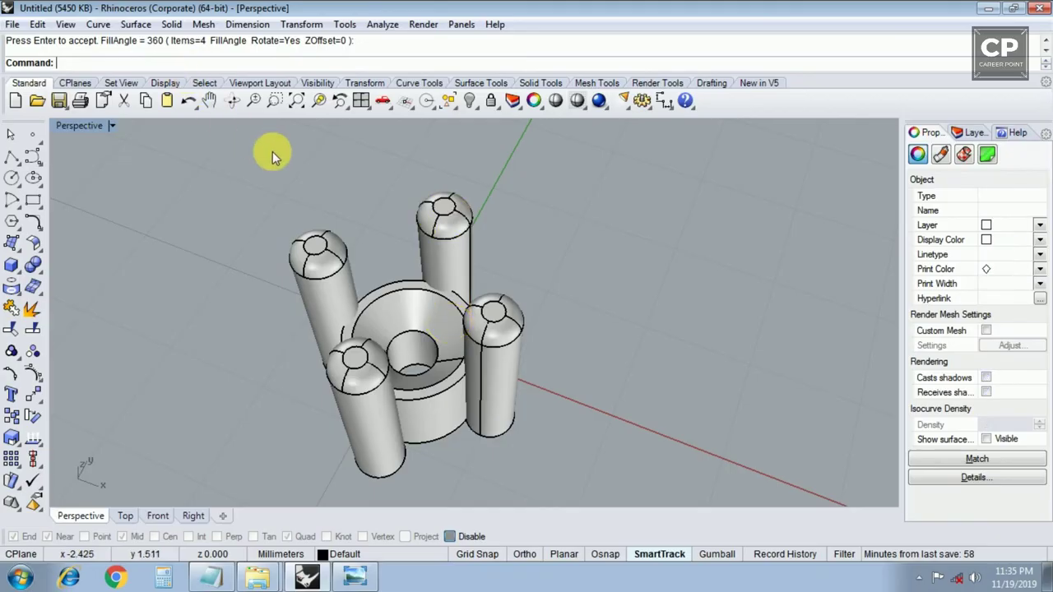
scroll(272, 156, down, 3)
mouse_move(322, 294)
right_down()
mouse_move(424, 284)
mouse_move(376, 228)
mouse_move(305, 223)
mouse_move(305, 294)
mouse_move(342, 271)
right_up()
scroll(342, 272, up, 2)
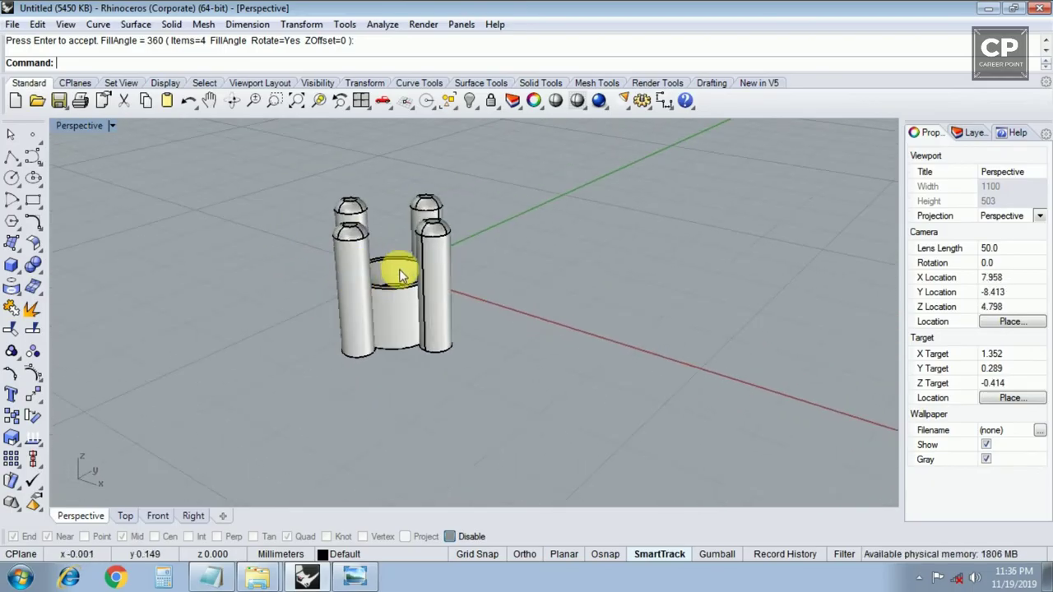
scroll(362, 272, down, 2)
right_drag(398, 224, 431, 273)
text(Im)
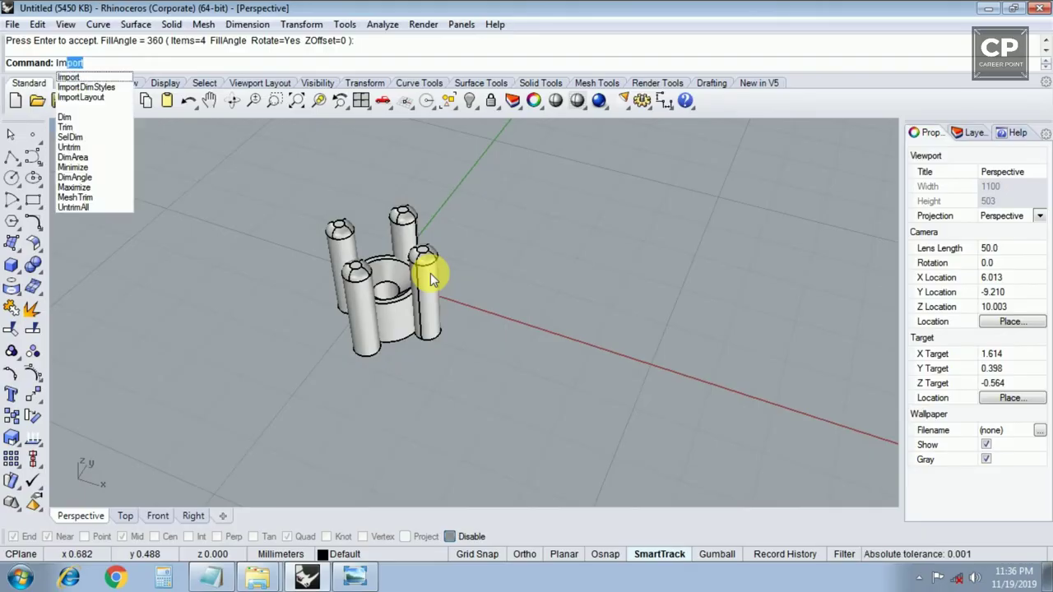
Step: Import the DAIMONDS (ROUND) diamond file into the scene
key(Return)
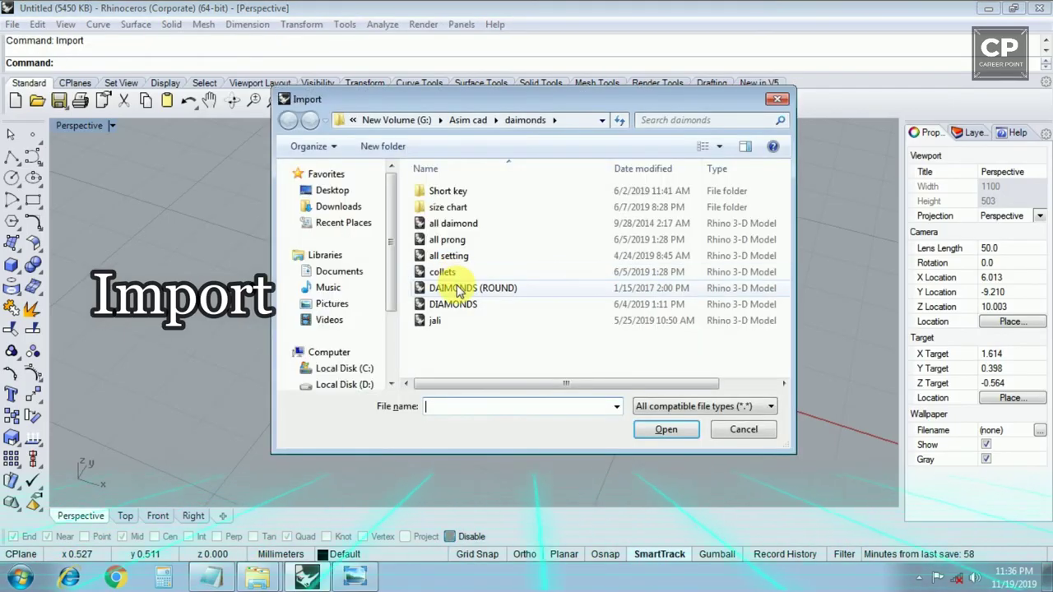
double_click(442, 288)
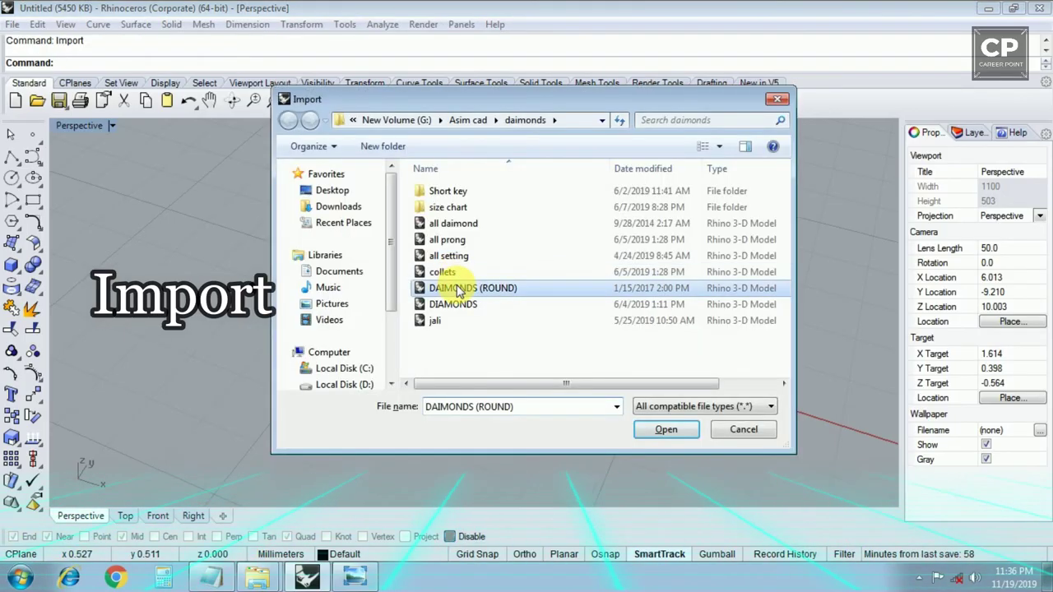
scroll(386, 284, down, 3)
right_drag(292, 260, 510, 292)
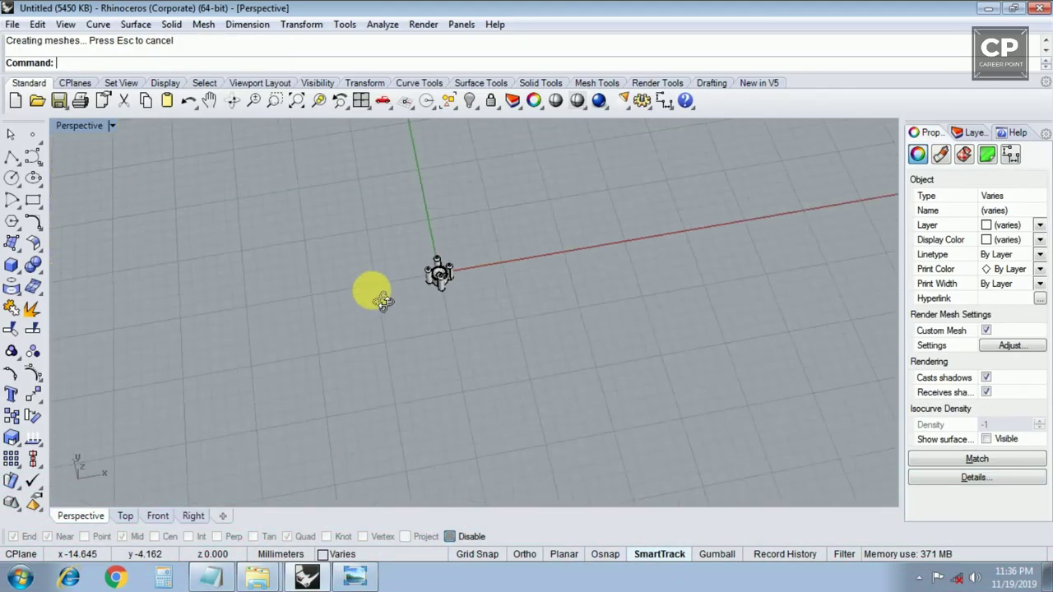
scroll(329, 305, up, 4)
key(Escape)
scroll(313, 279, up, 2)
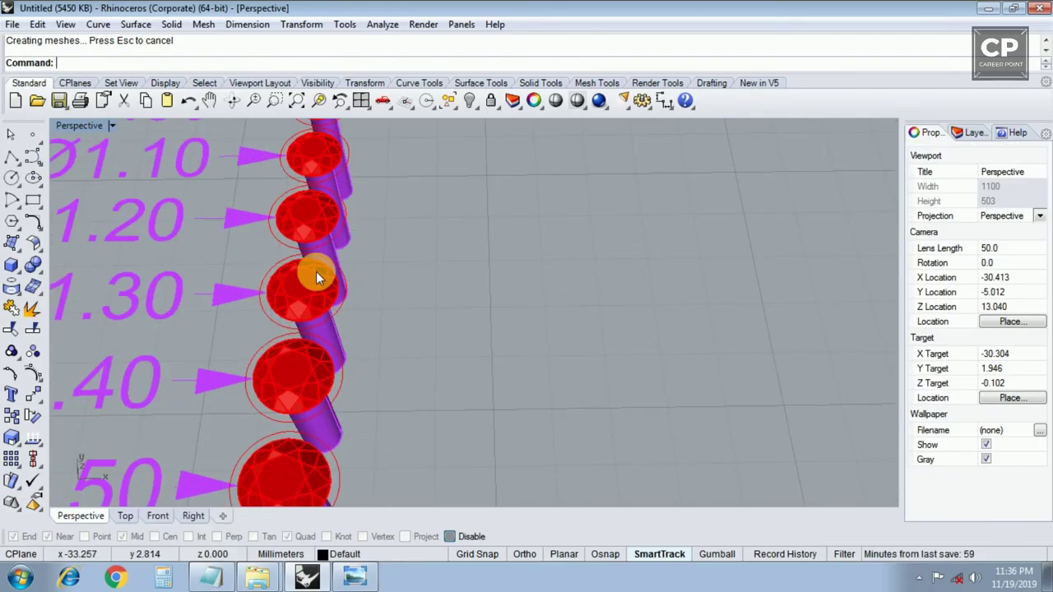
Step: Move the 1.30 diamond to the origin so it sits inside the four pins
click(320, 276)
scroll(316, 284, up, 2)
text(m)
key(Return)
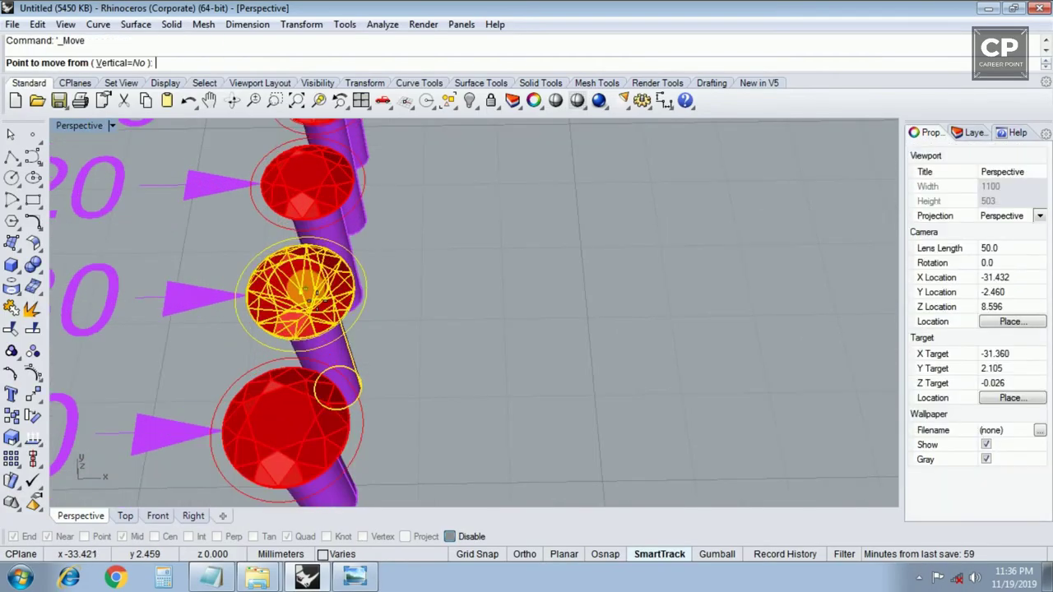
click(311, 306)
scroll(313, 296, down, 2)
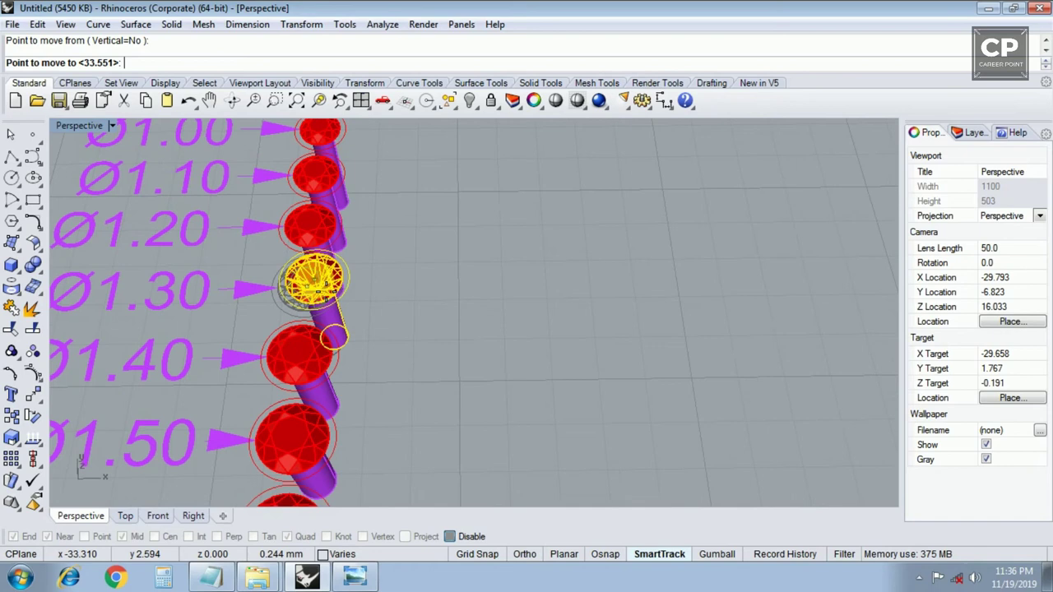
text(0)
key(Return)
scroll(314, 279, down, 2)
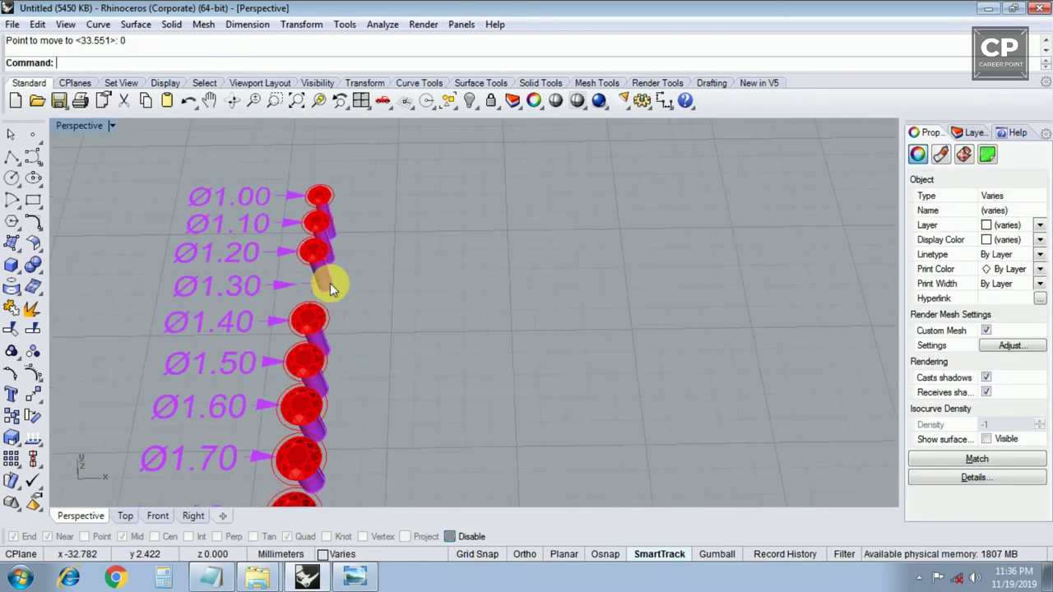
scroll(330, 283, down, 2)
right_drag(572, 323, 508, 290)
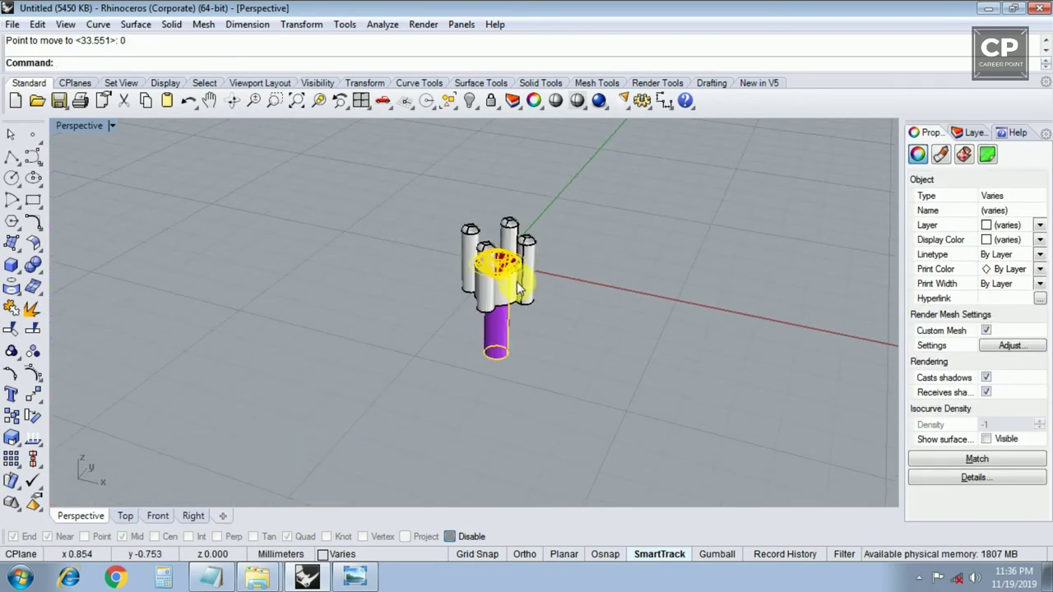
scroll(461, 279, up, 5)
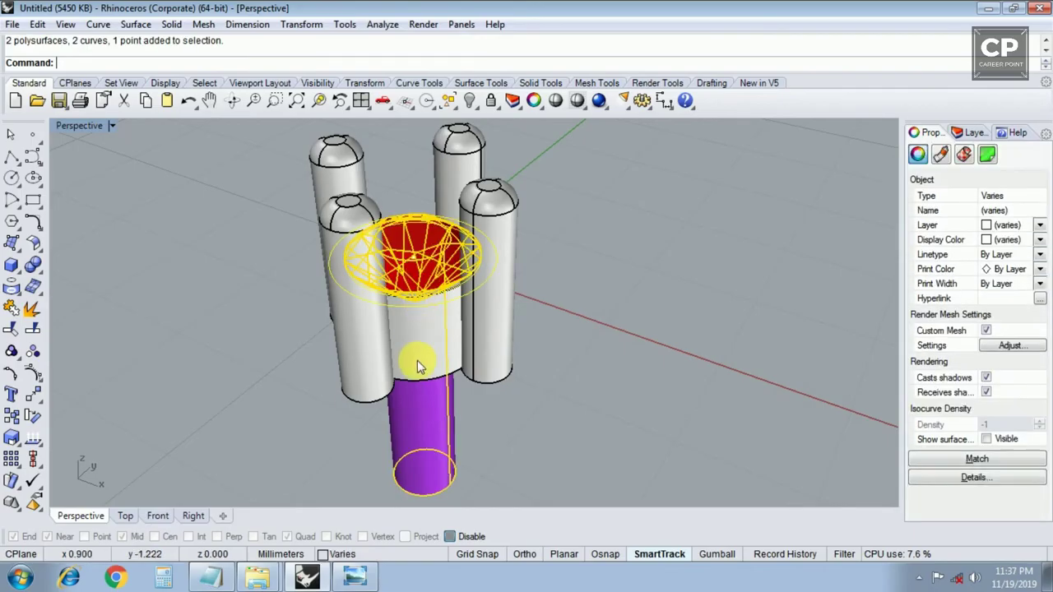
right_drag(405, 313, 416, 315)
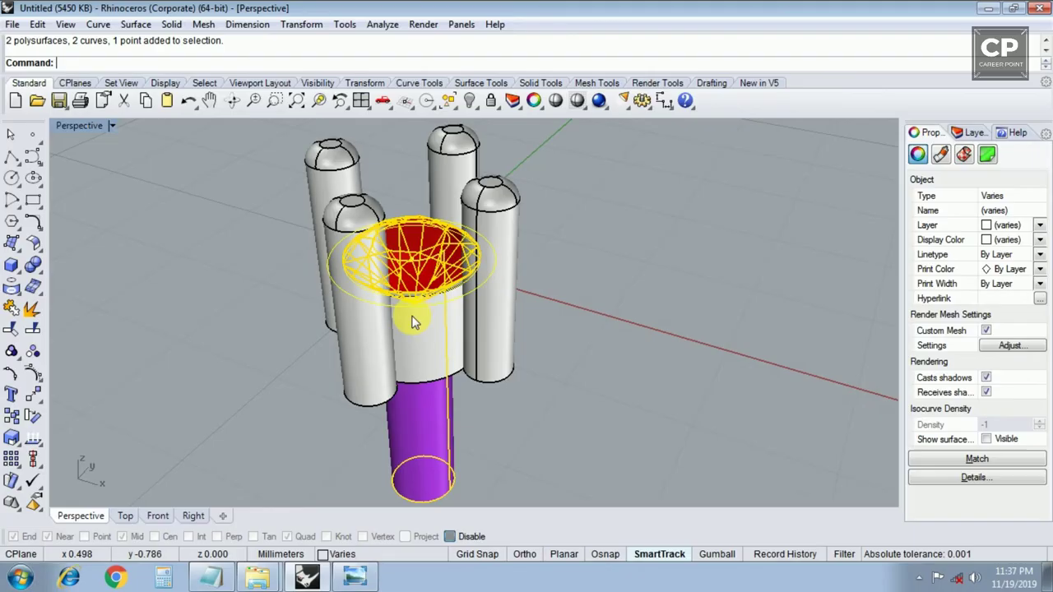
Step: Ungroup the diamond and delete its purple stand cylinder and leftover label curve
right_click(11, 350)
scroll(421, 234, up, 2)
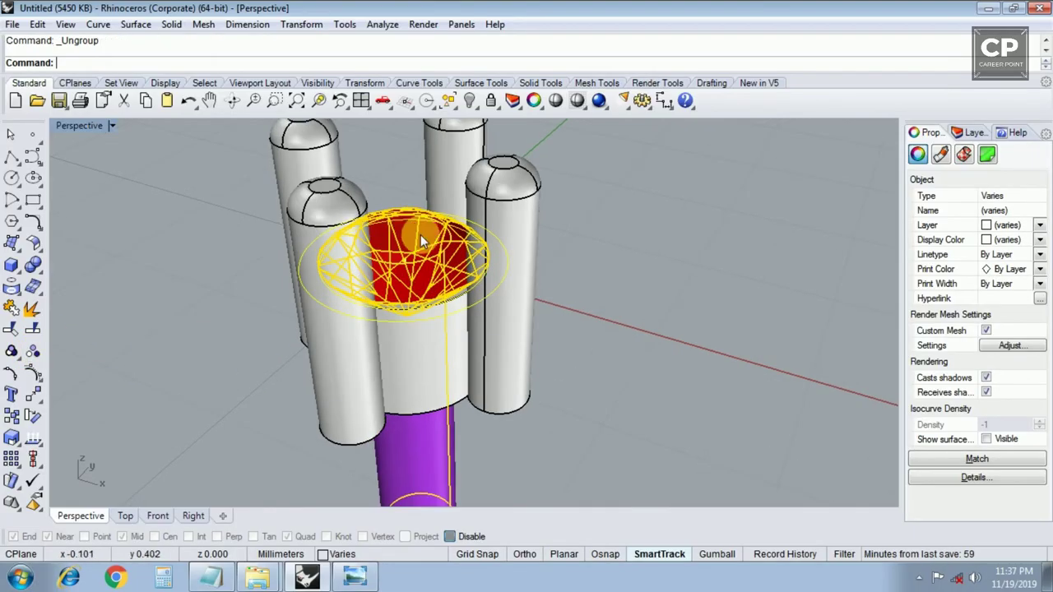
scroll(444, 366, down, 4)
key(Escape)
scroll(444, 366, down, 4)
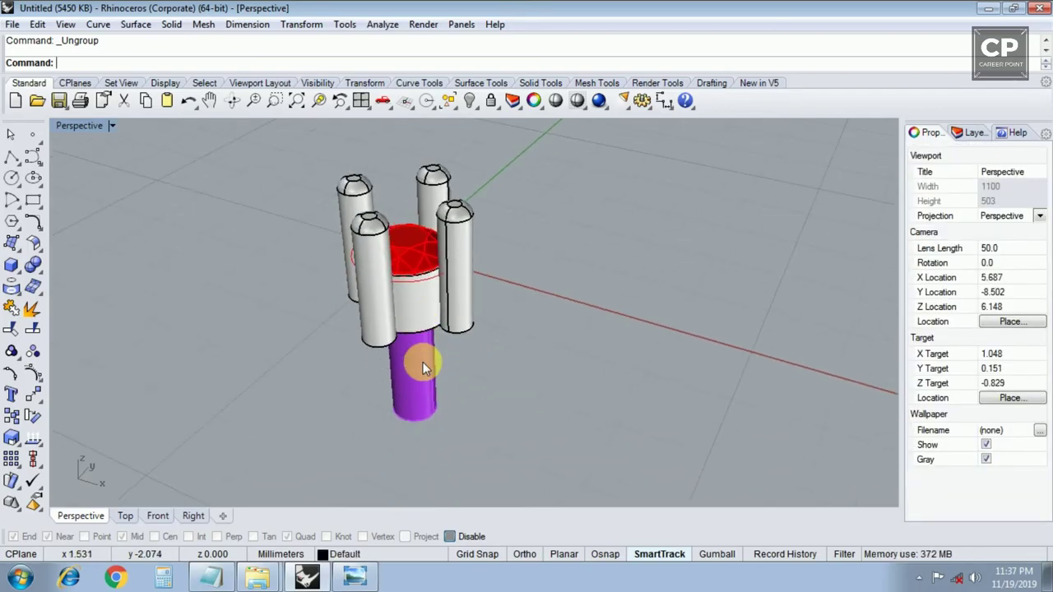
click(423, 363)
mouse_move(416, 383)
right_down()
mouse_move(539, 390)
mouse_move(450, 312)
mouse_move(436, 263)
mouse_move(437, 283)
mouse_move(527, 271)
mouse_move(498, 381)
right_up()
key(Delete)
click(444, 307)
key(Delete)
Step: Move the finished setting right and draw a 1.4 mm circle centred at the origin
drag(436, 342, 596, 358)
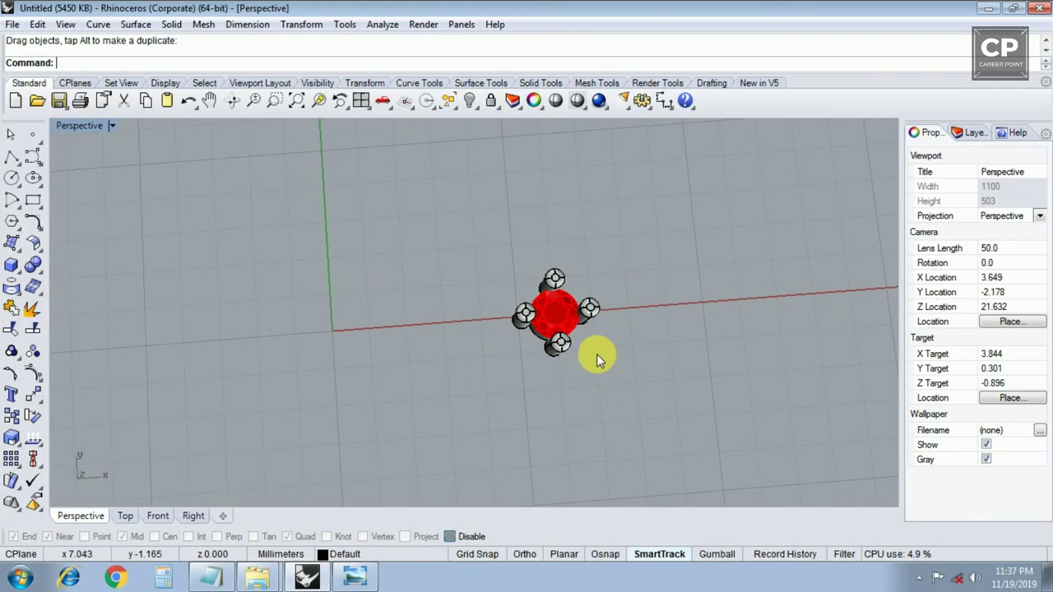
click(16, 177)
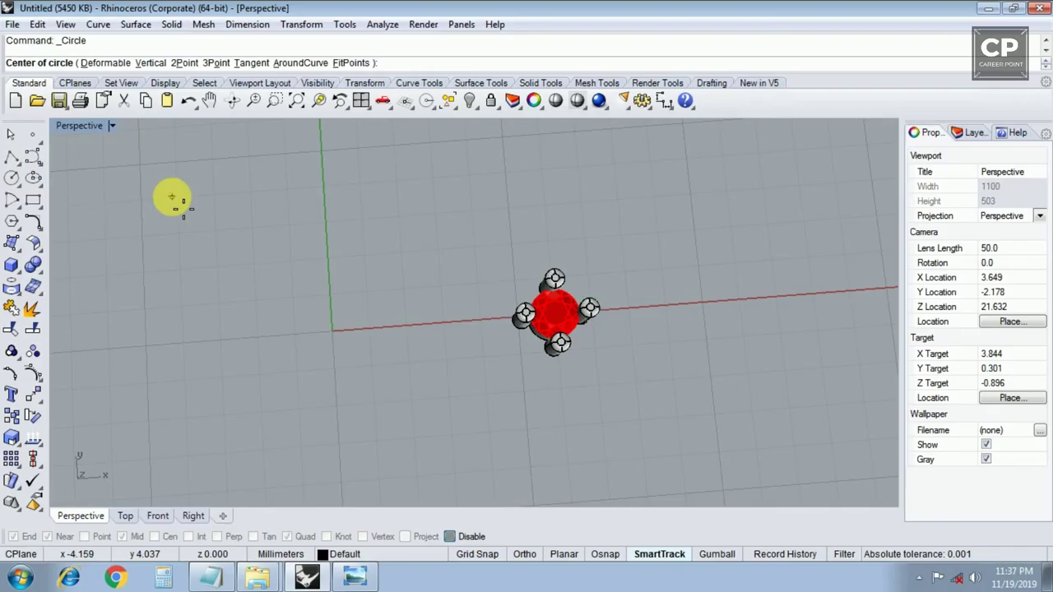
text(0)
key(Return)
text(1.4)
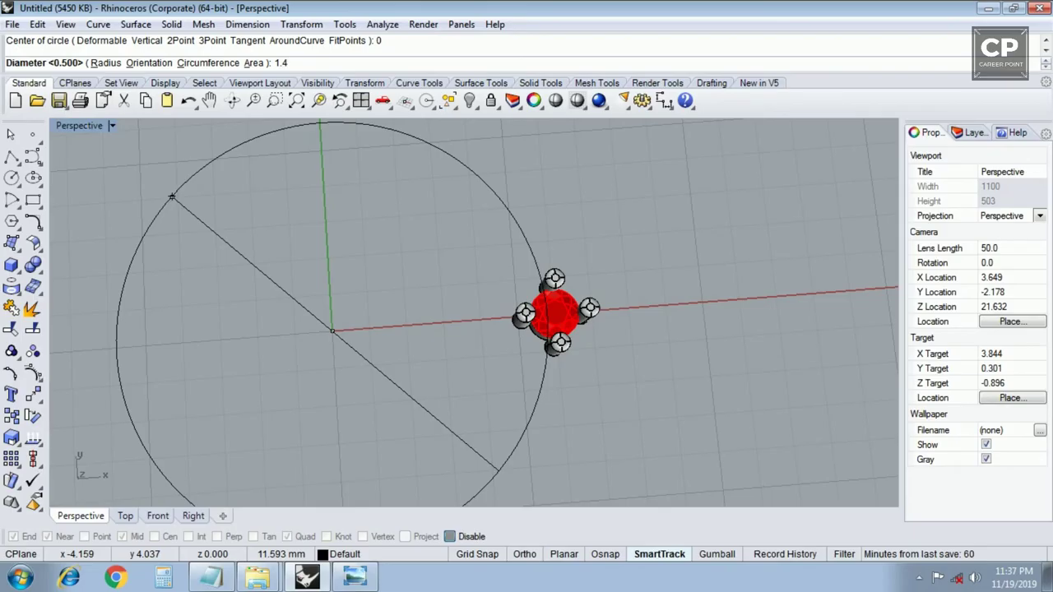
key(Return)
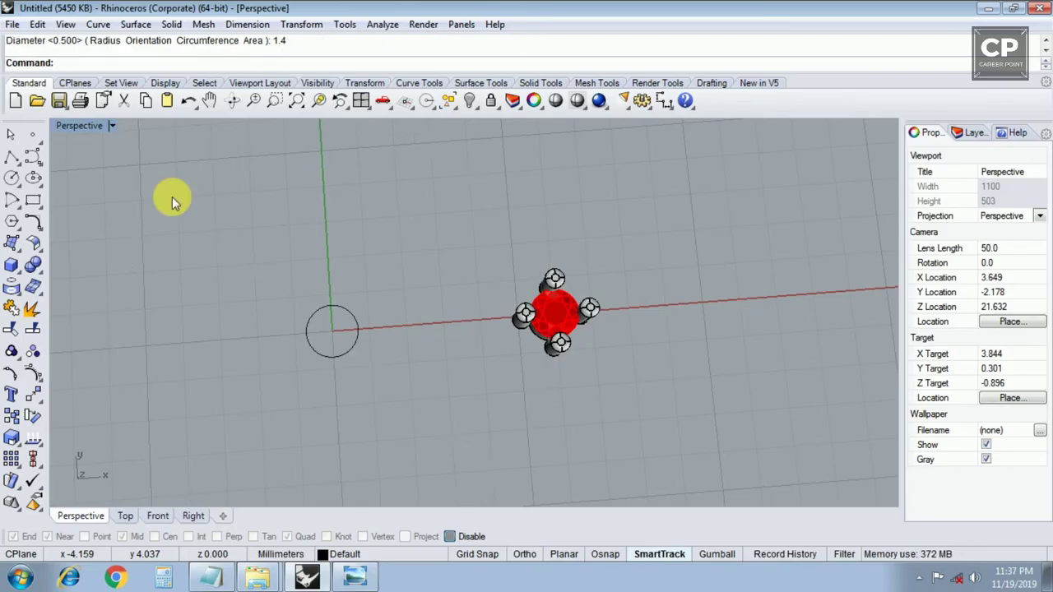
Step: Offset the circle 0.45 inward in the maximized Top view
key(ctrl+a)
key(ctrl+F1)
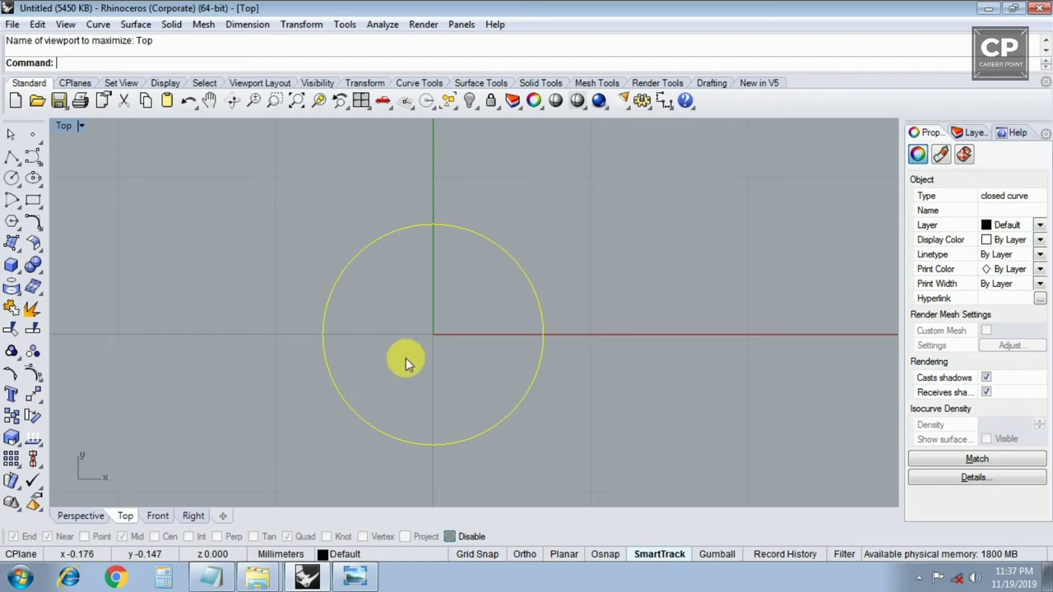
text(offset)
key(Return)
text(.45)
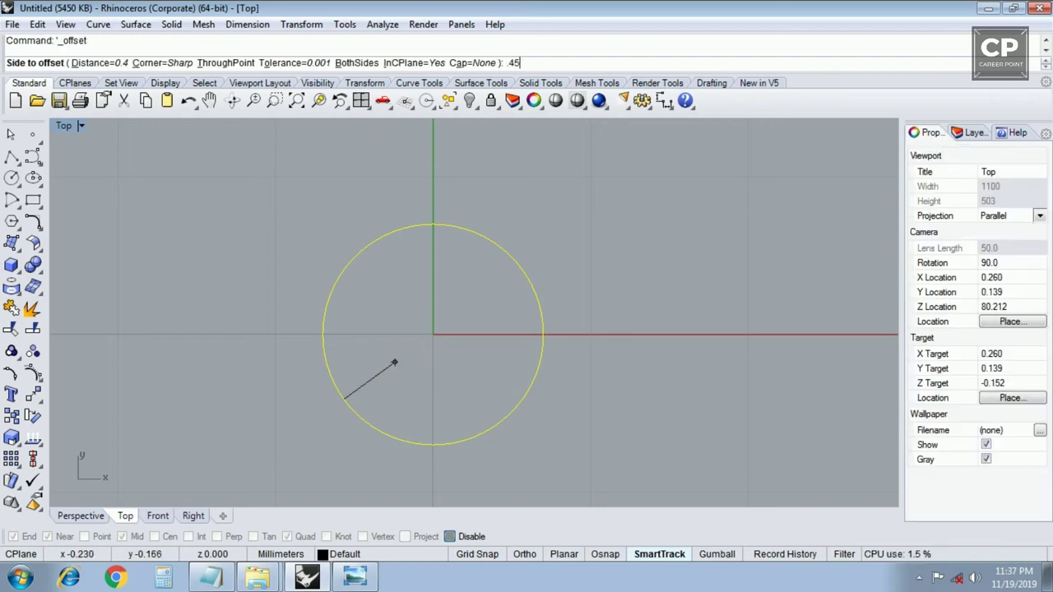
key(Return)
click(399, 364)
scroll(423, 329, down, 3)
key(Escape)
Step: Select both concentric circles and view them in the maximized Front view
click(424, 304)
drag(470, 233, 394, 352)
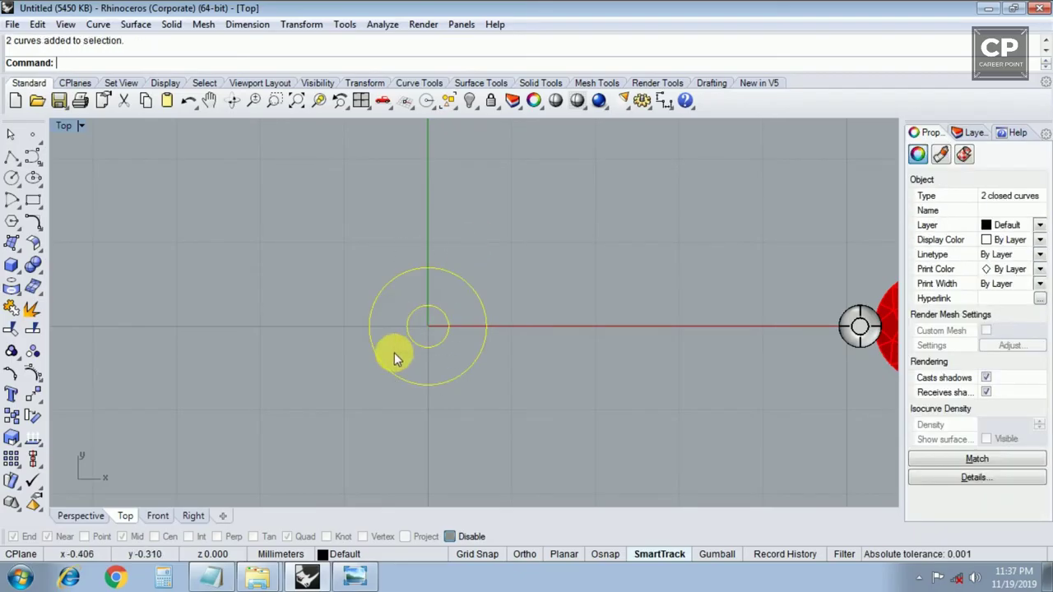
key(ctrl+F2)
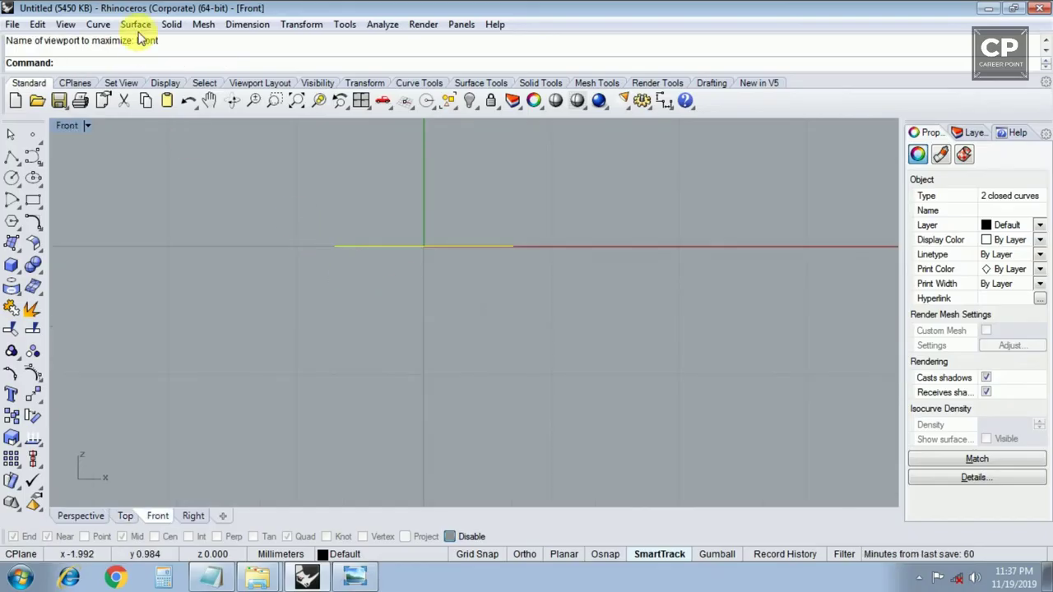
Step: Extrude the two circles 1.2 downward into a hollow tube
click(137, 30)
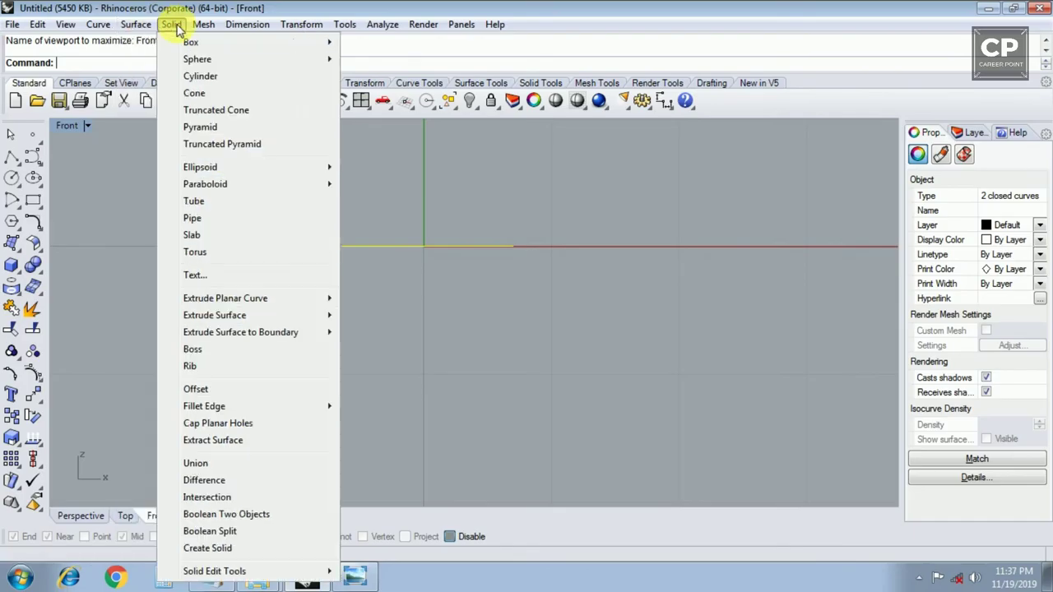
click(371, 298)
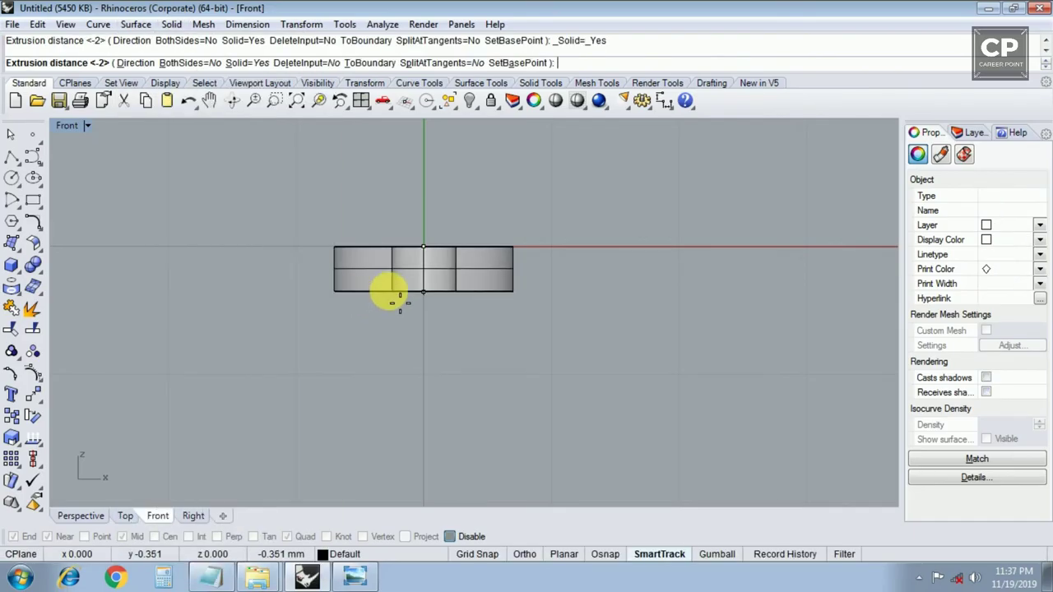
scroll(395, 296, down, 3)
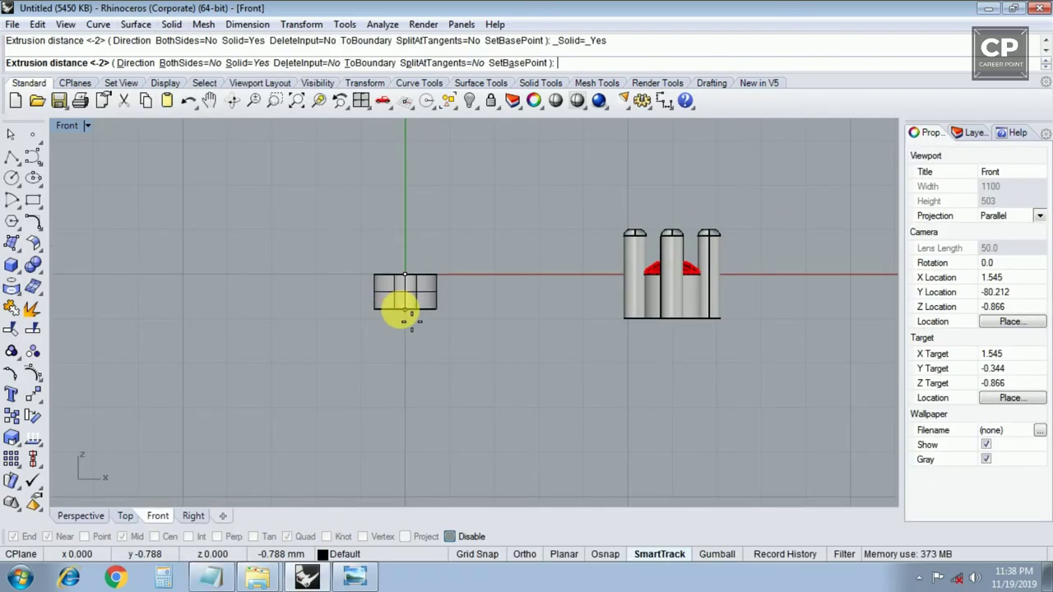
text(-1.2)
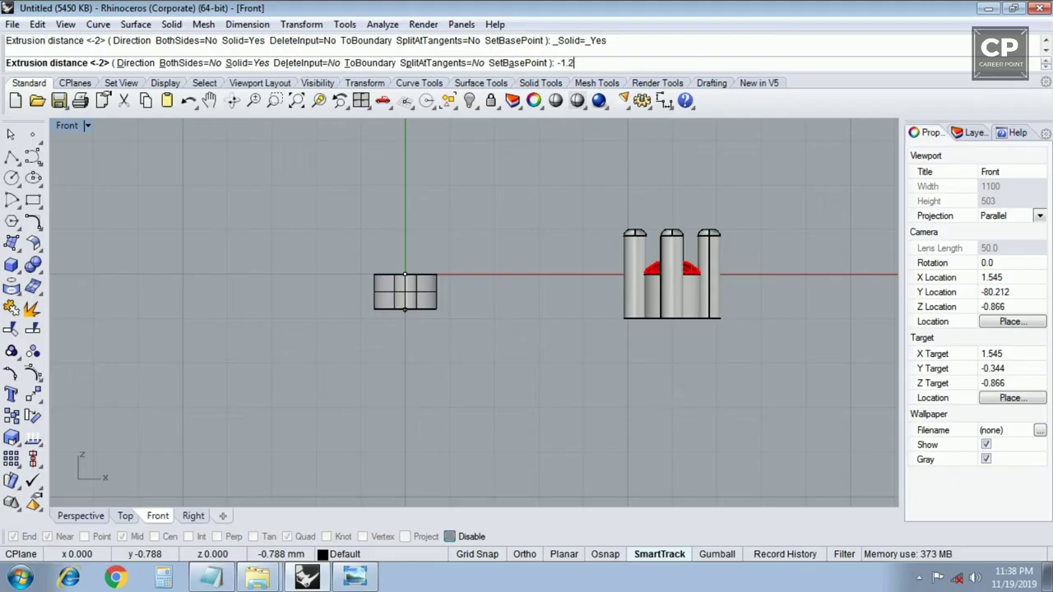
click(403, 311)
Step: Chamfer the tube's inner hole edge by 0.35 and inspect the bevel
key(ctrl+Tab)
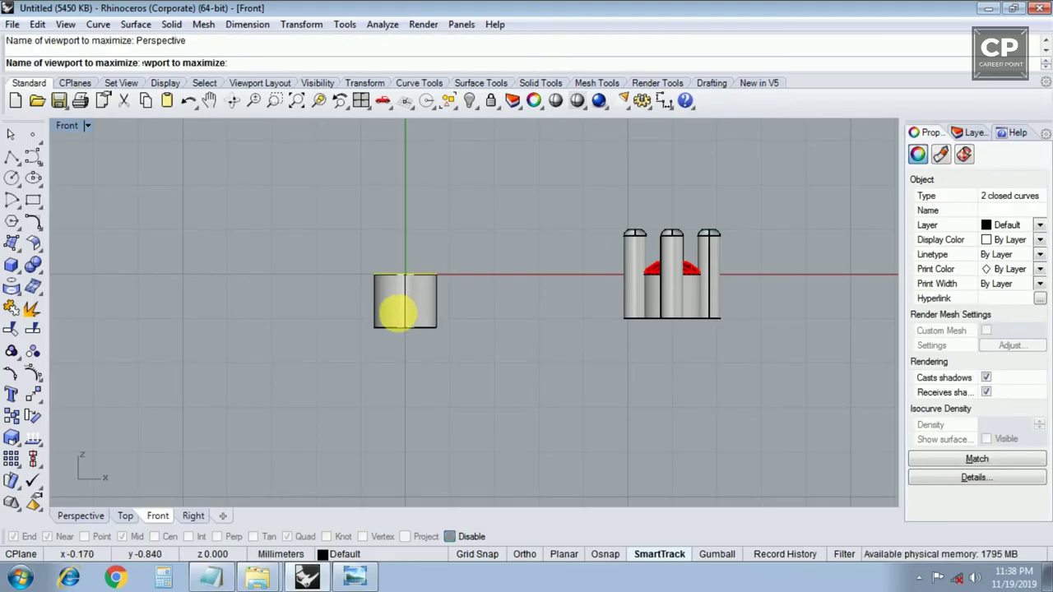
key(ctrl+z)
scroll(355, 310, up, 3)
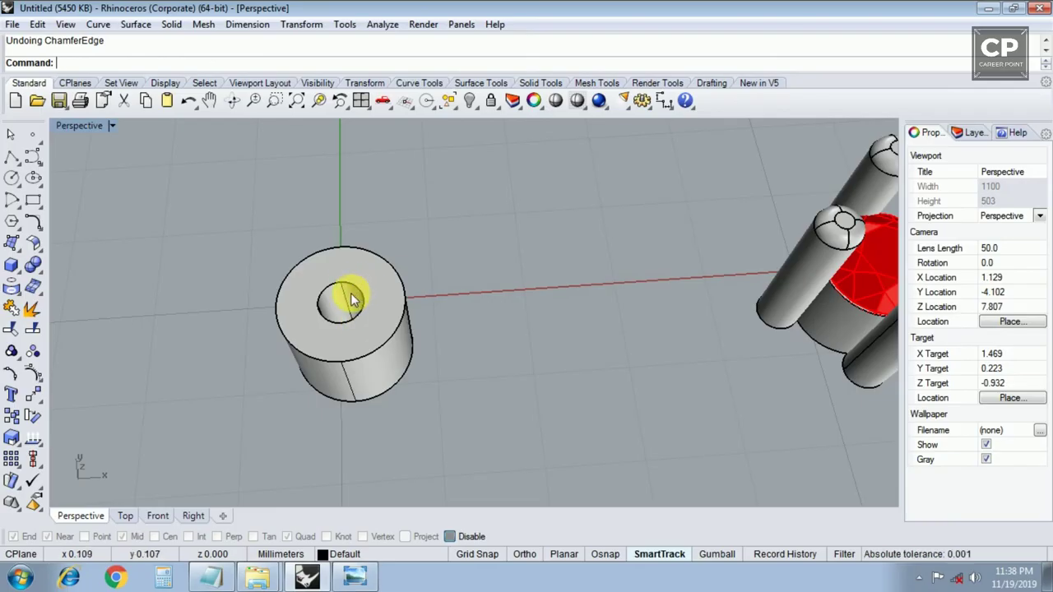
text(ch)
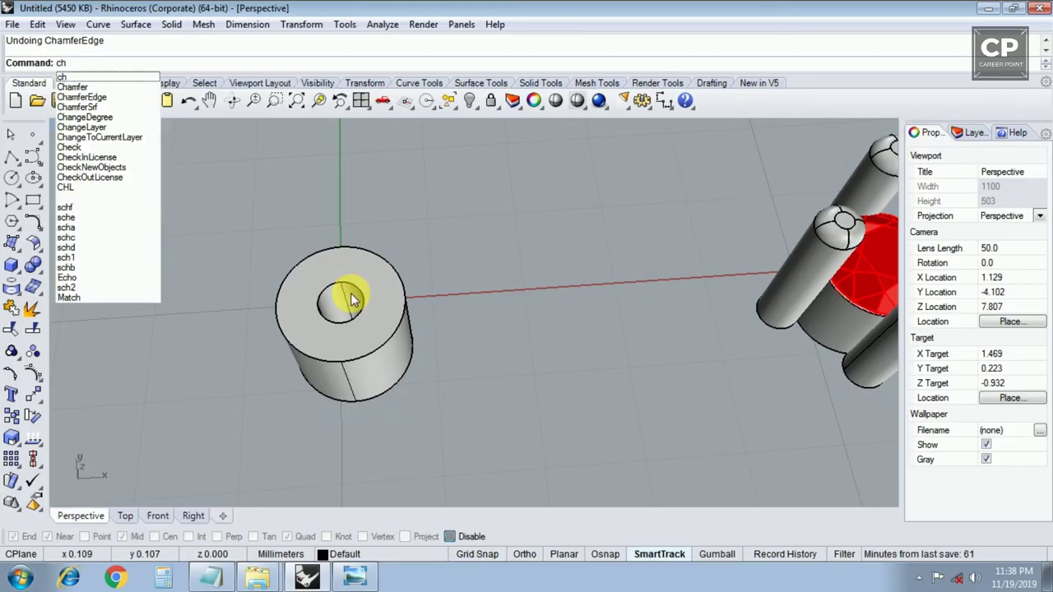
text(ain)
key(Return)
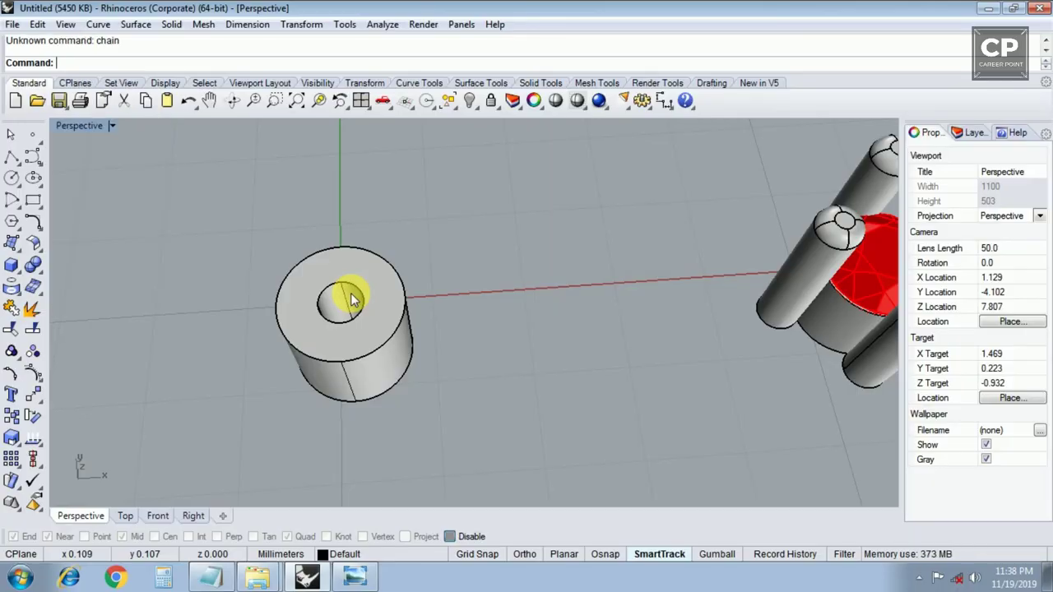
key(Return)
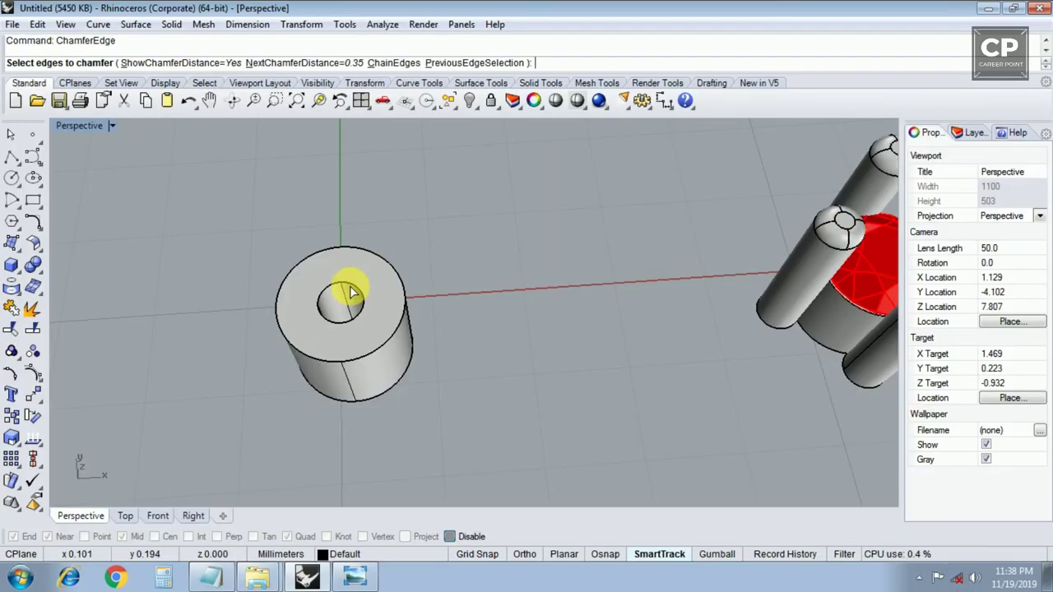
click(352, 292)
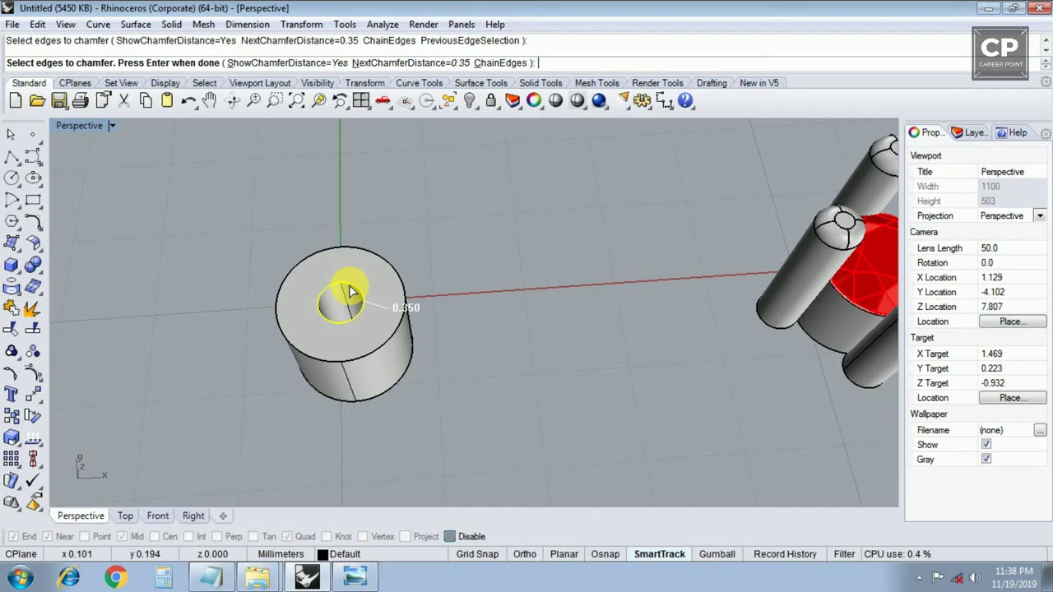
text(.35)
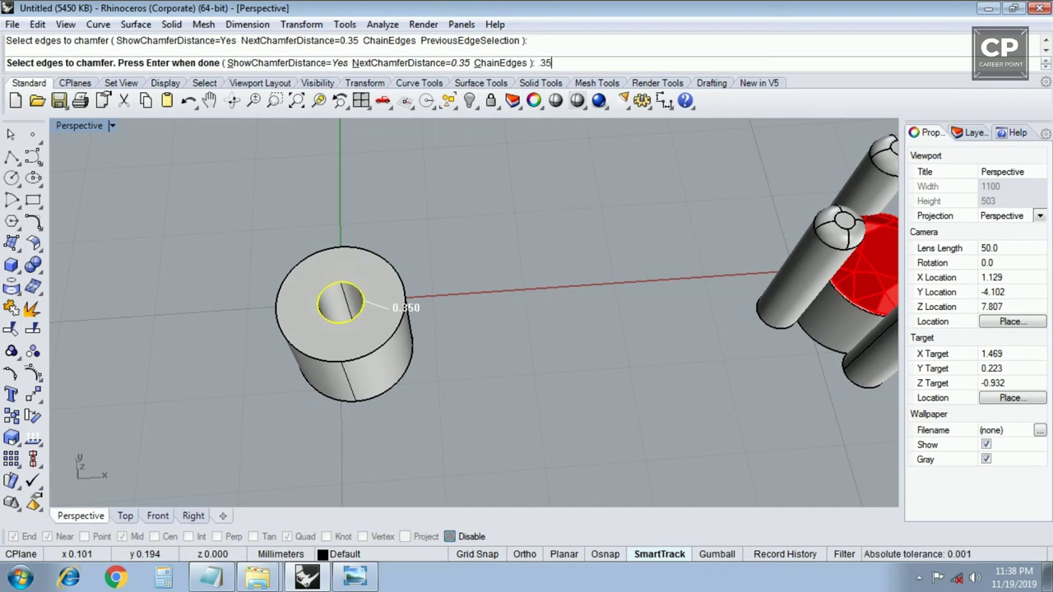
key(Return)
key(Return)
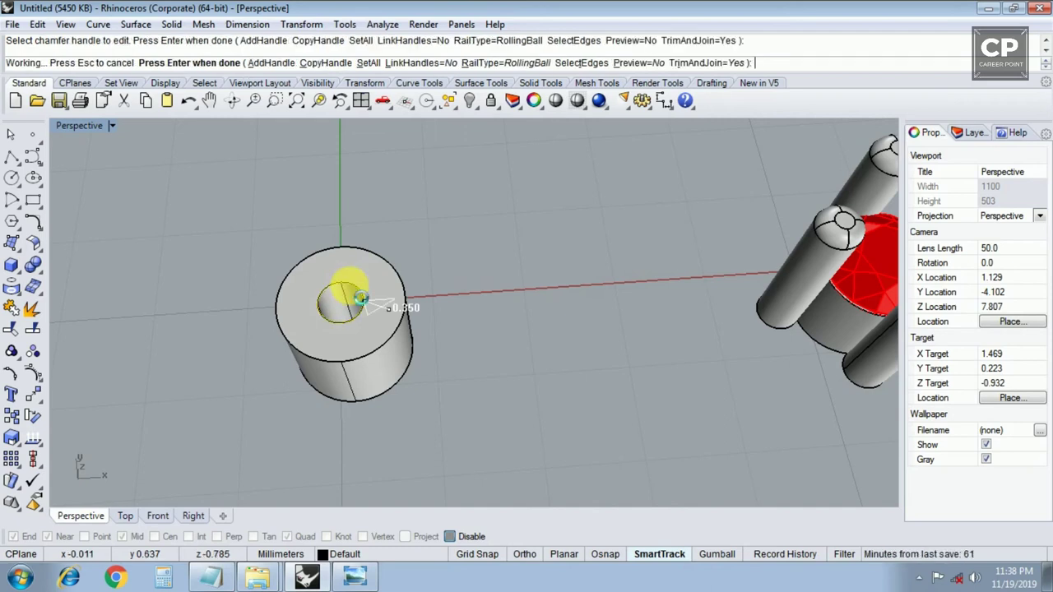
key(Return)
right_drag(351, 292, 346, 310)
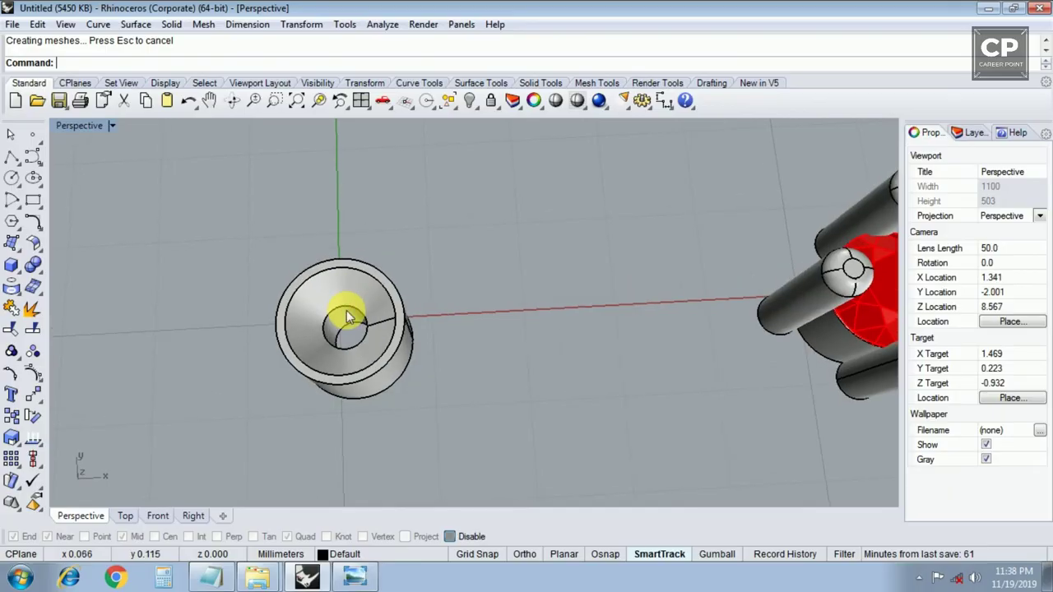
click(9, 180)
key(ctrl+F1)
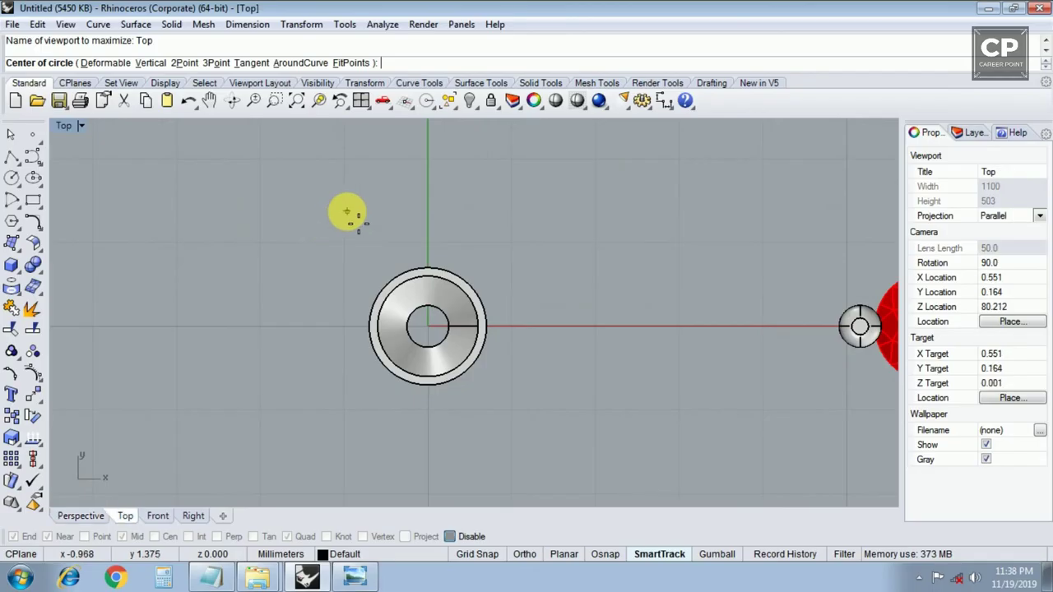
Step: Draw a 0.55-diameter circle at the origin and drag it off the bushing's centre
key(Escape)
click(12, 176)
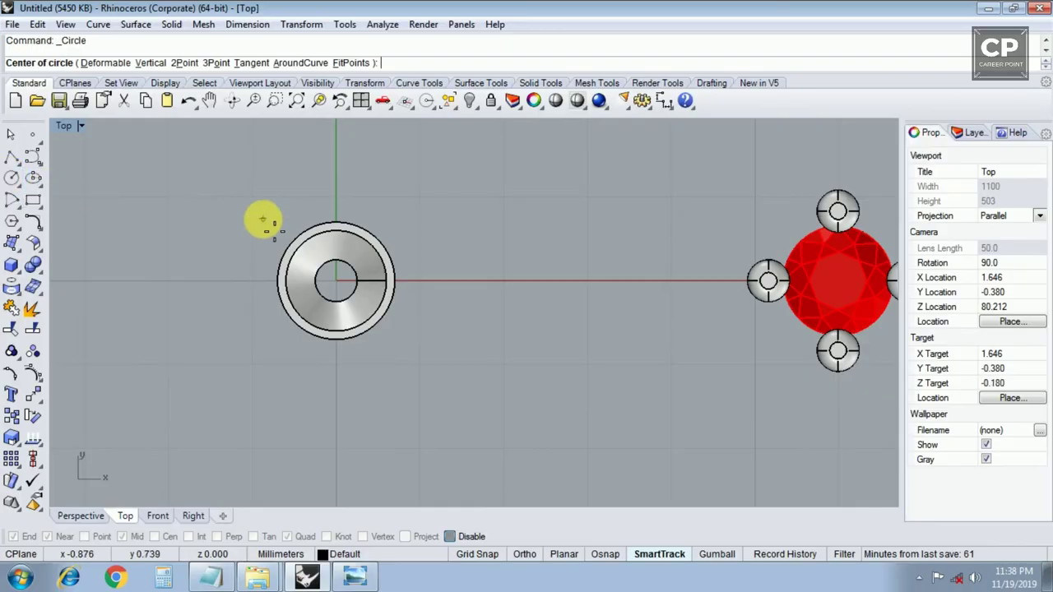
text(0)
key(Return)
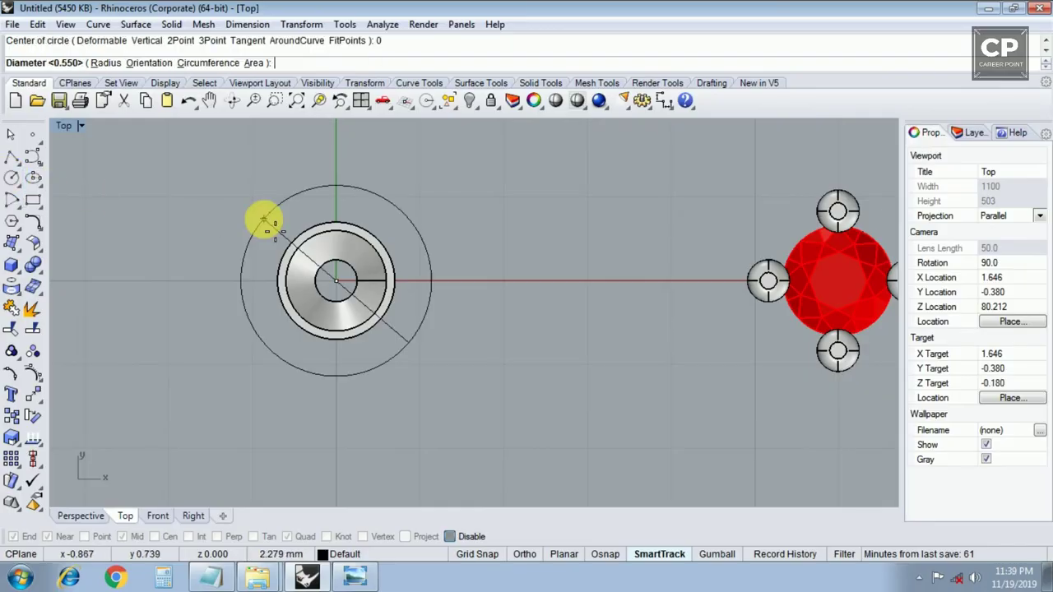
text(.55)
right_click(263, 219)
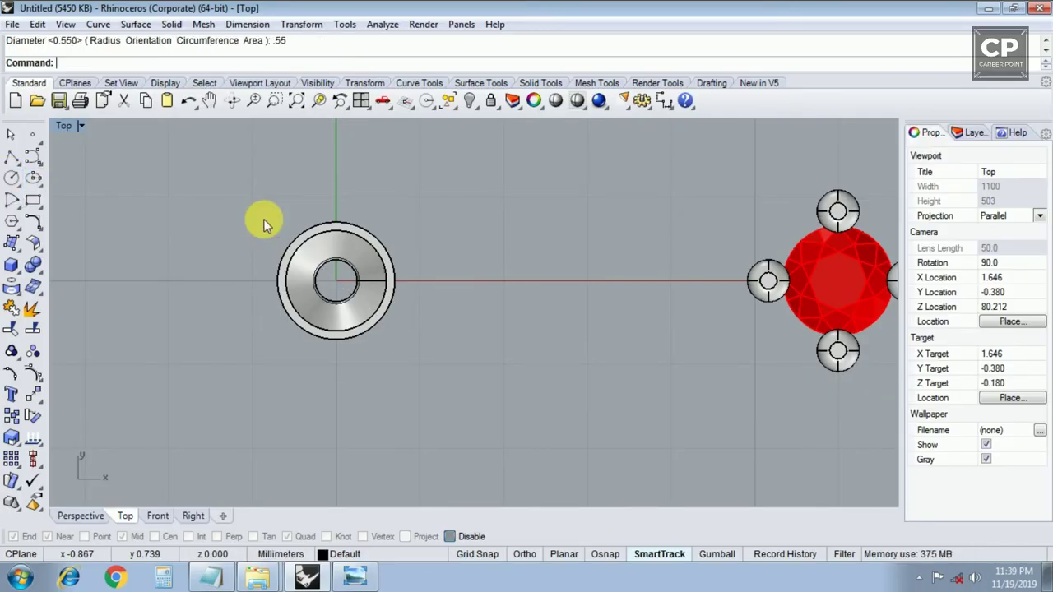
scroll(335, 249, up, 2)
click(319, 268)
key(Return)
mouse_move(319, 265)
mouse_down()
mouse_move(315, 189)
mouse_move(327, 198)
mouse_up()
Step: Raise the small circle 1 unit in the Front view
key(ctrl+F2)
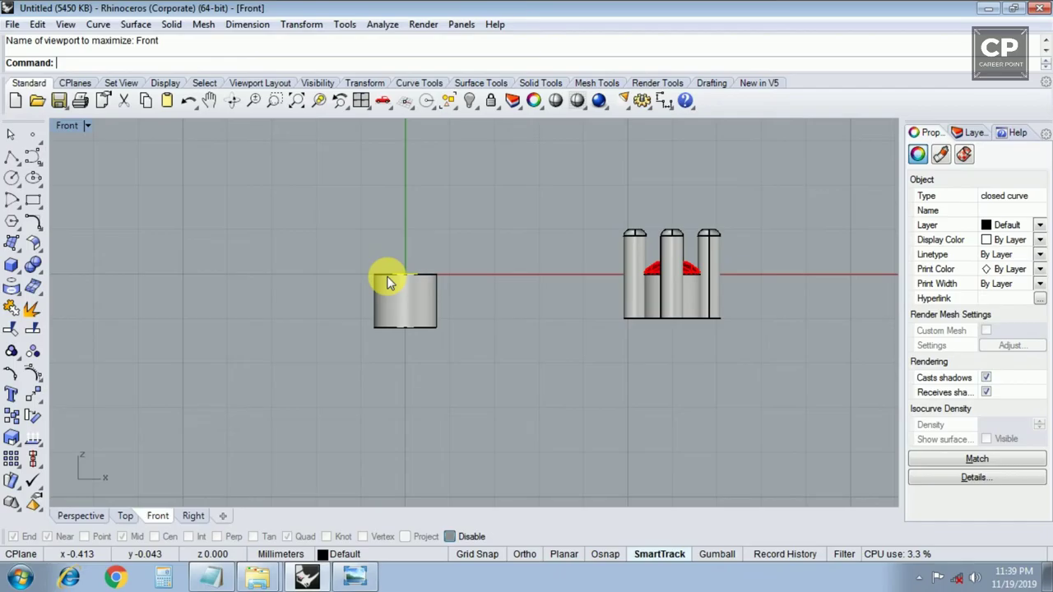
text(move)
key(Return)
click(389, 286)
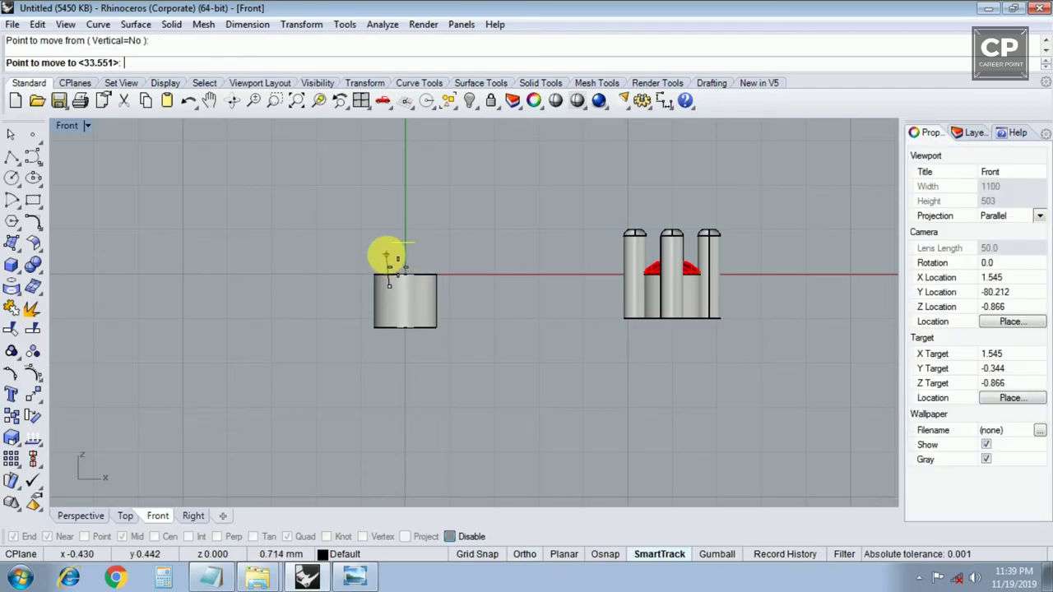
text(1)
click(388, 251)
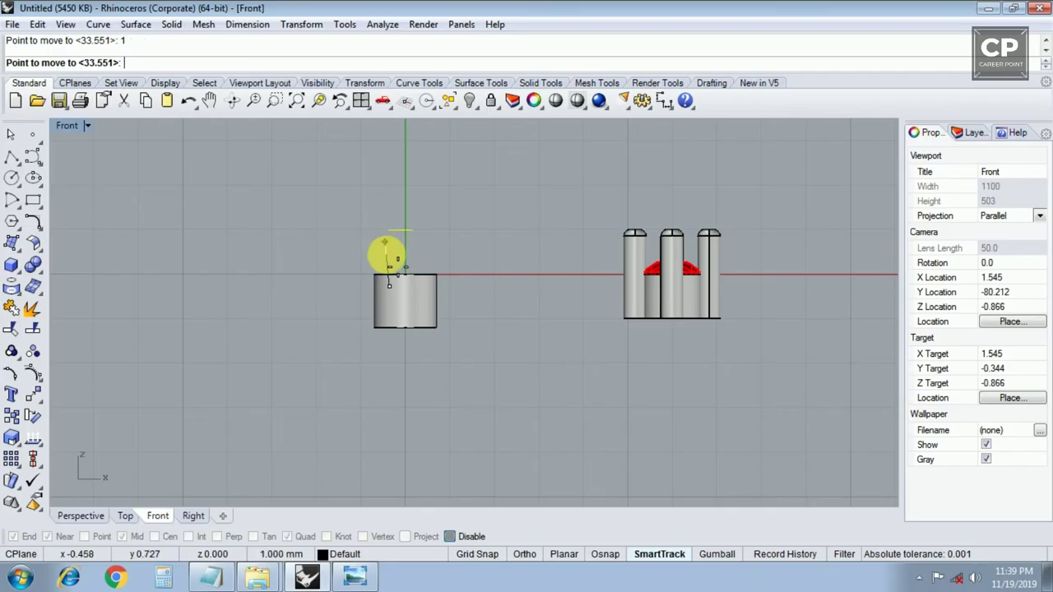
Step: Extrude the circle into a solid pin and delete the leftover circle curve
text(ex)
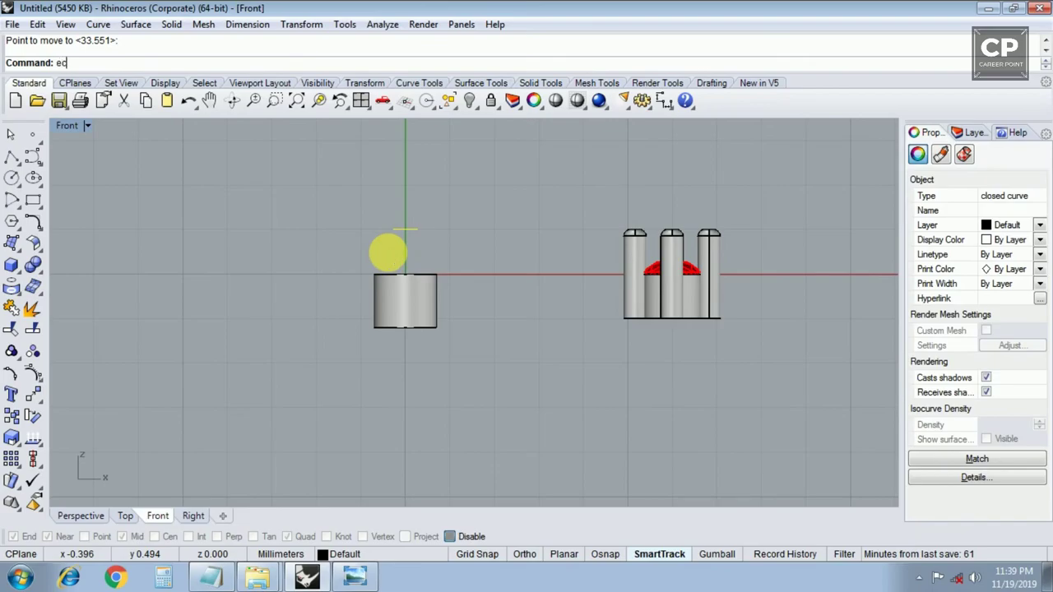
text(t)
key(Return)
click(403, 331)
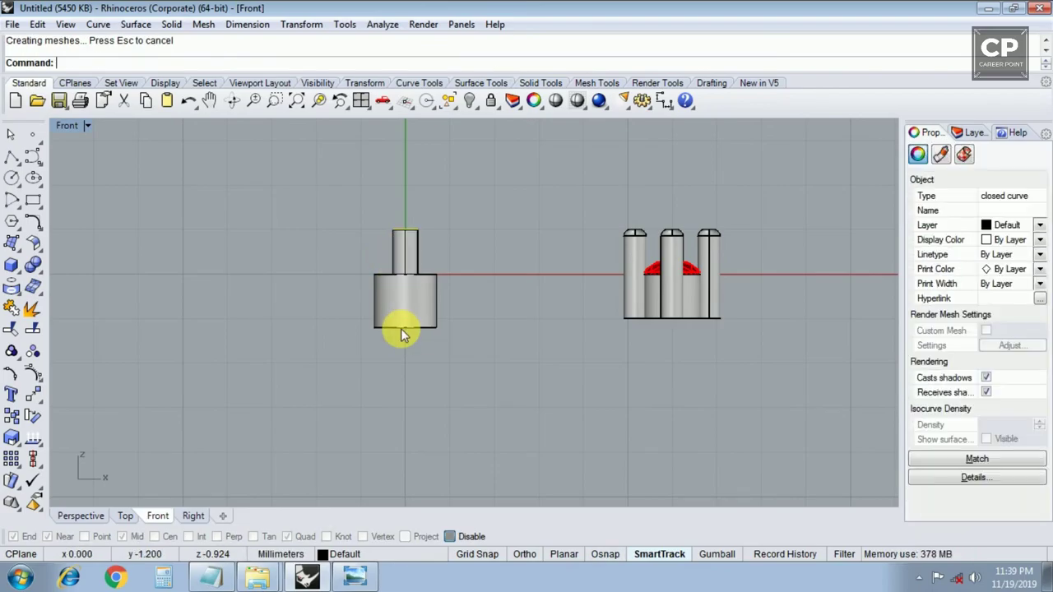
key(ctrl+F4)
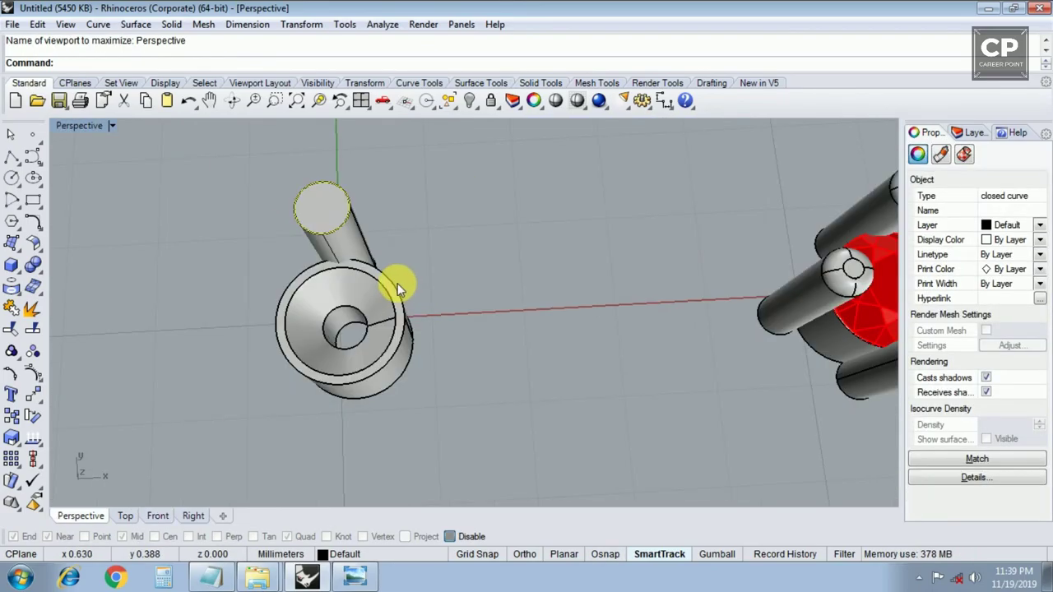
key(Delete)
mouse_move(341, 207)
right_down()
mouse_move(346, 287)
mouse_move(331, 181)
mouse_move(332, 219)
right_up()
Step: Fillet the pin's top edge with a 0.15 radius
text(illetedge)
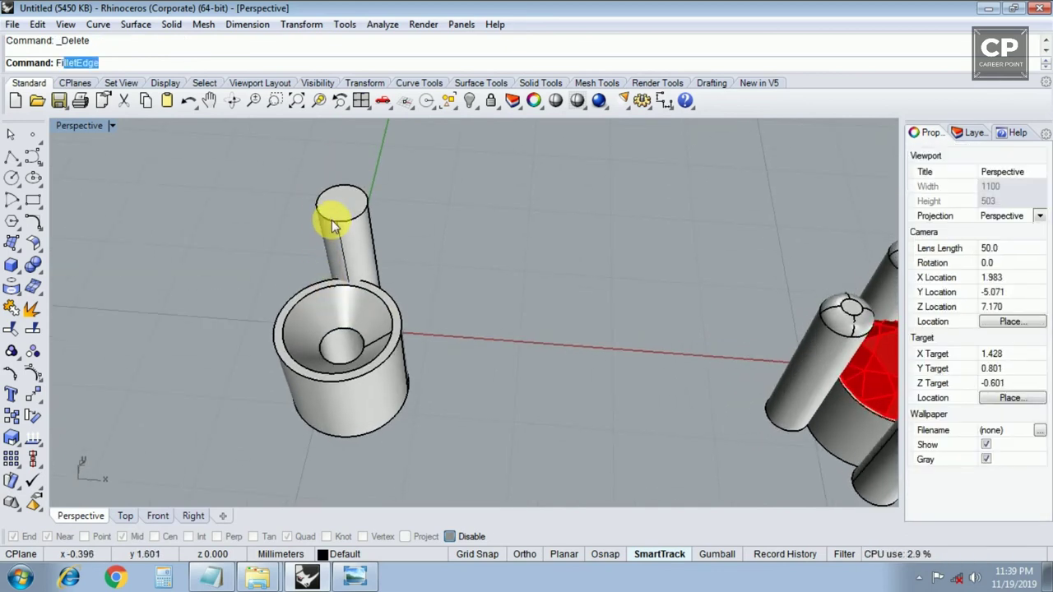
key(Return)
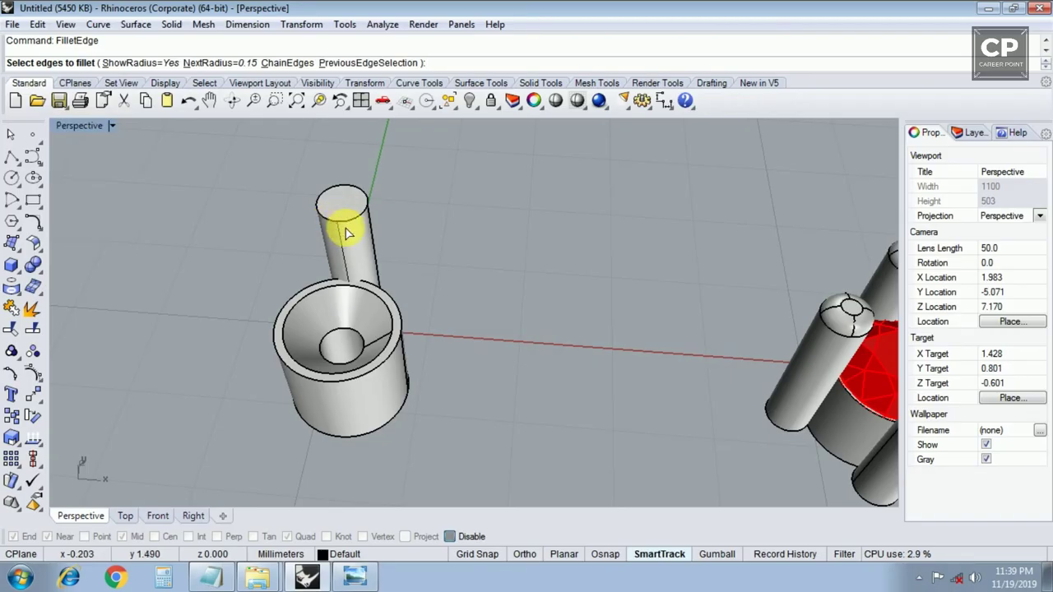
right_drag(348, 228, 364, 199)
click(360, 206)
mouse_move(294, 255)
right_down()
mouse_move(282, 271)
mouse_move(352, 247)
right_up()
key(Return)
key(Return)
Step: Polar-array the pin into four copies around the origin
click(33, 395)
click(365, 255)
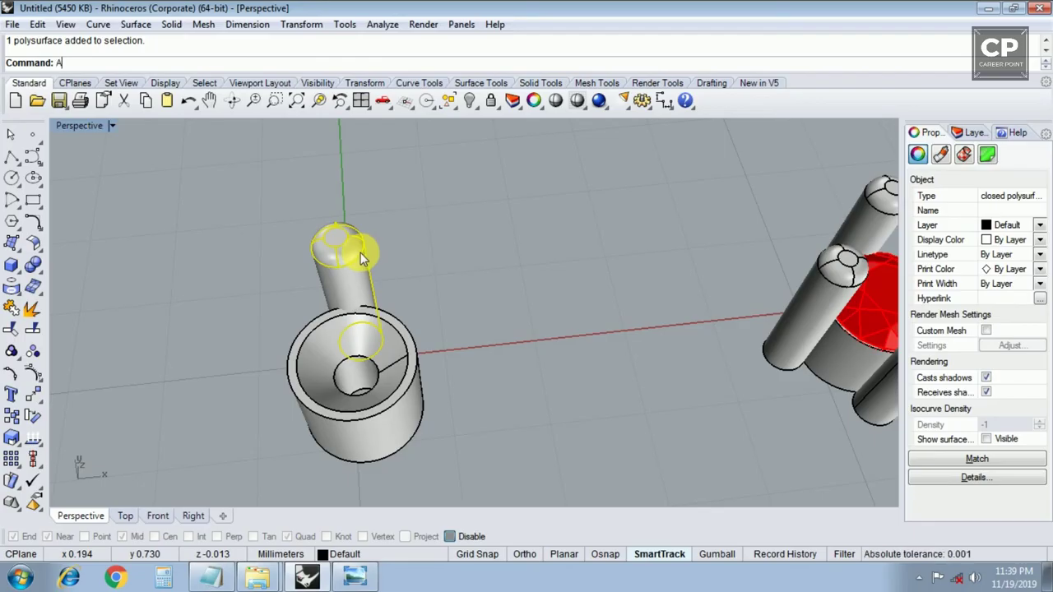
text(rrayPolar)
key(Return)
click(340, 305)
key(Return)
key(Return)
key(Return)
Step: Pick a red round diamond from the gem samples and move it to the origin
key(Escape)
scroll(333, 304, down, 3)
scroll(252, 336, down, 2)
scroll(206, 344, down, 2)
scroll(207, 344, down, 1)
scroll(204, 340, up, 3)
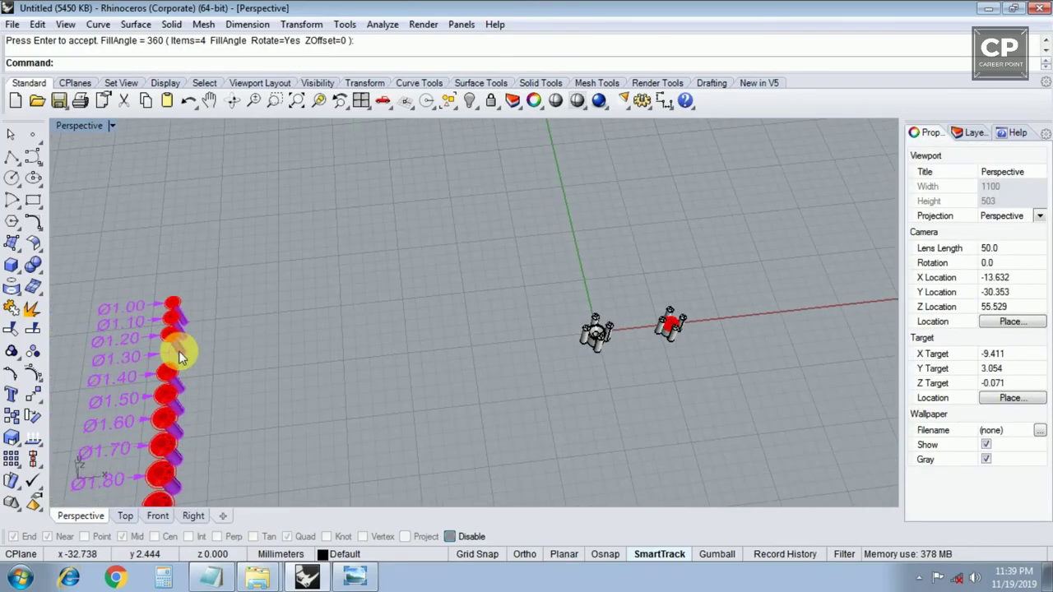
scroll(176, 358, up, 2)
click(173, 366)
text(m)
key(Return)
scroll(173, 366, up, 2)
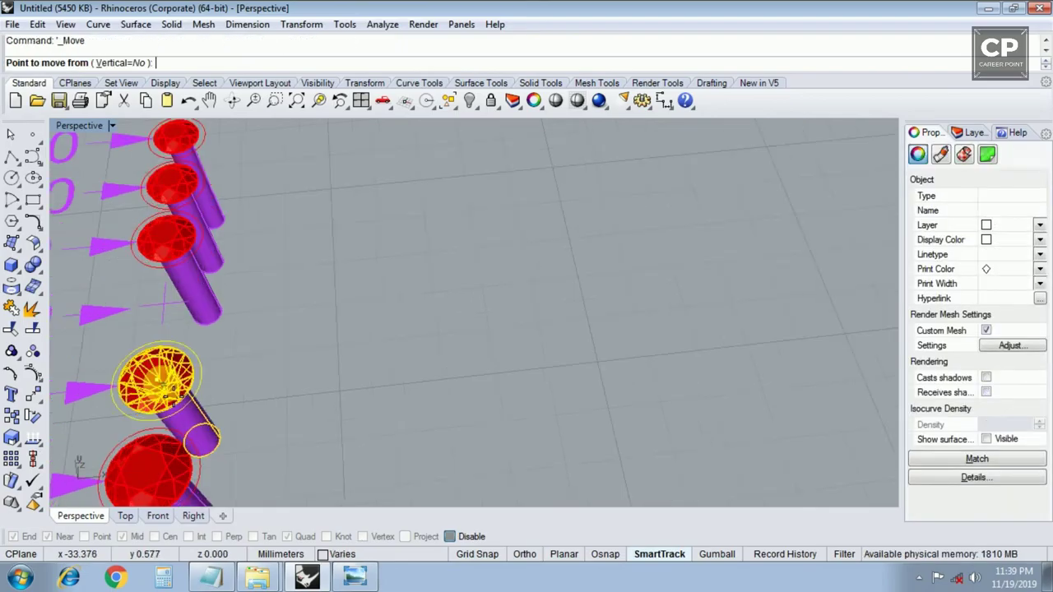
scroll(173, 370, up, 2)
click(168, 380)
text(0)
key(Return)
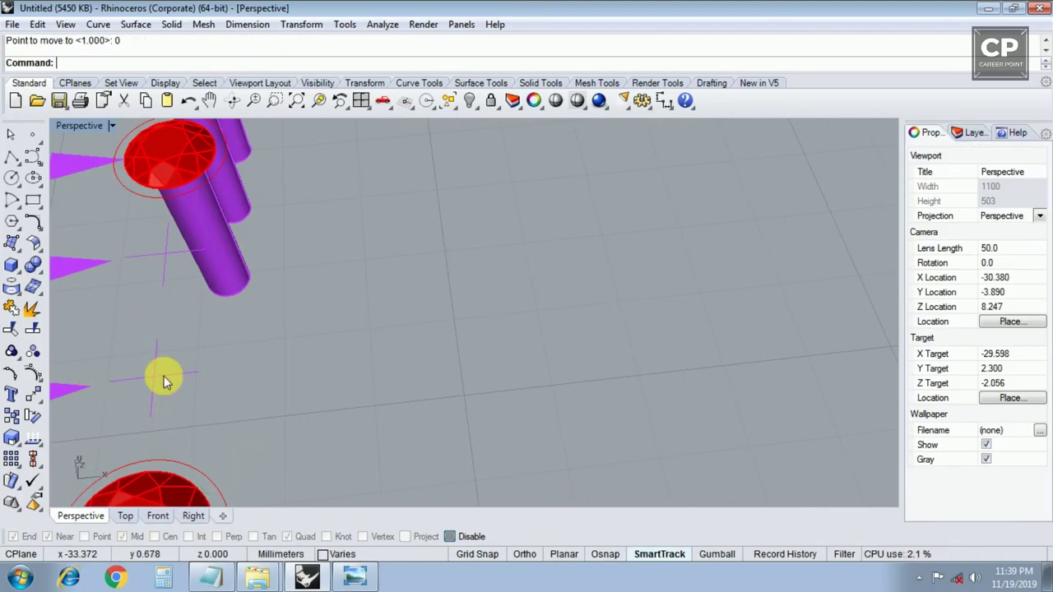
Step: Ungroup the diamond and delete its purple stand
scroll(160, 376, down, 2)
scroll(372, 357, down, 2)
scroll(493, 366, up, 2)
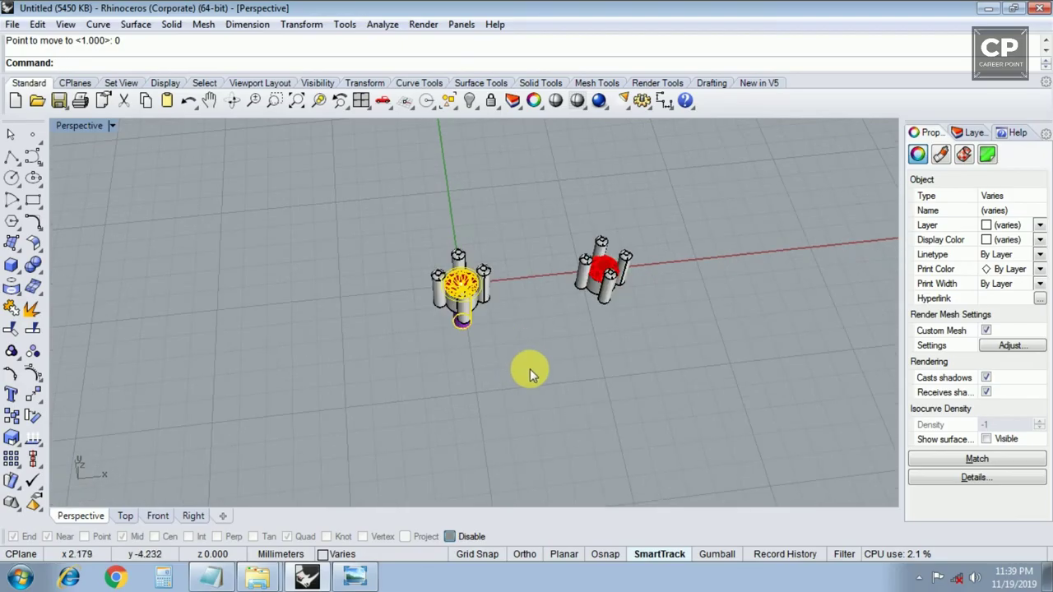
scroll(489, 346, up, 2)
scroll(486, 341, up, 2)
scroll(459, 289, up, 2)
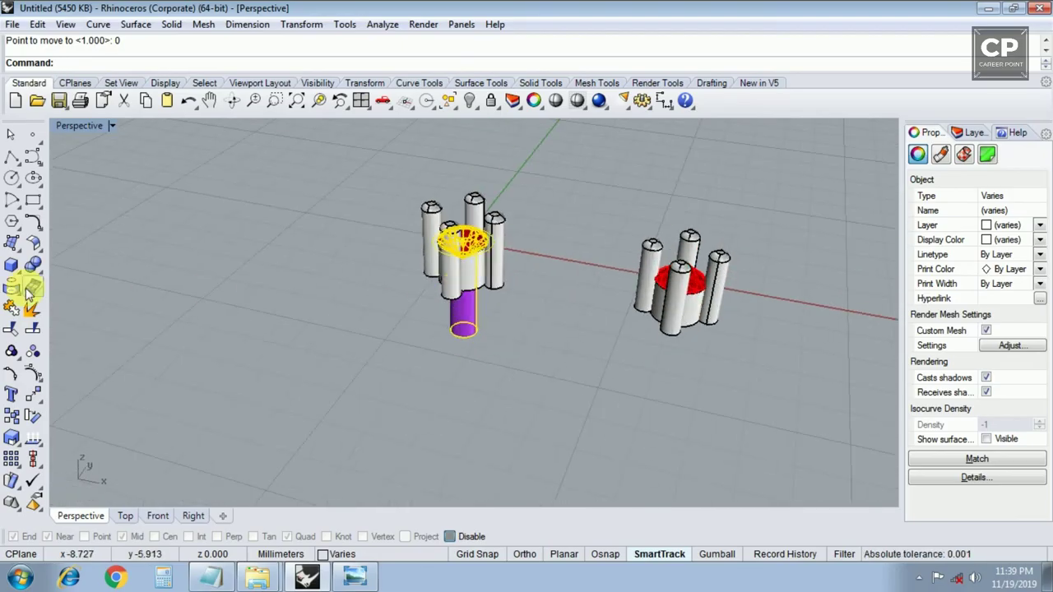
click(33, 351)
scroll(494, 228, up, 3)
ctrl+click(459, 216)
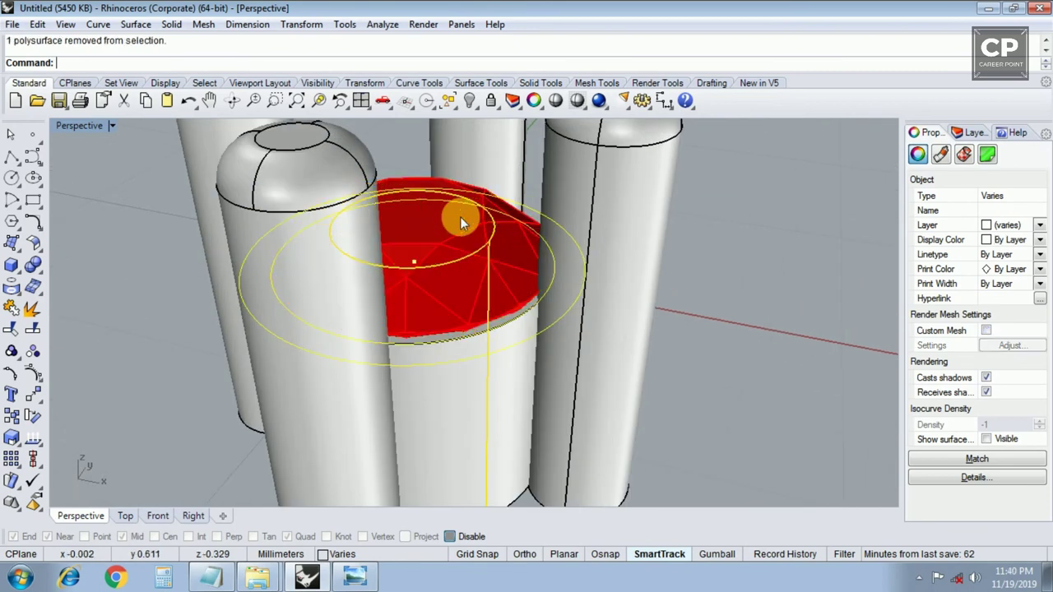
scroll(459, 216, down, 5)
key(ctrl+g)
mouse_move(493, 212)
right_down()
mouse_move(422, 227)
mouse_move(447, 176)
right_up()
Step: Group the second setting's six parts and drag it beside the first setting along x
click(365, 303)
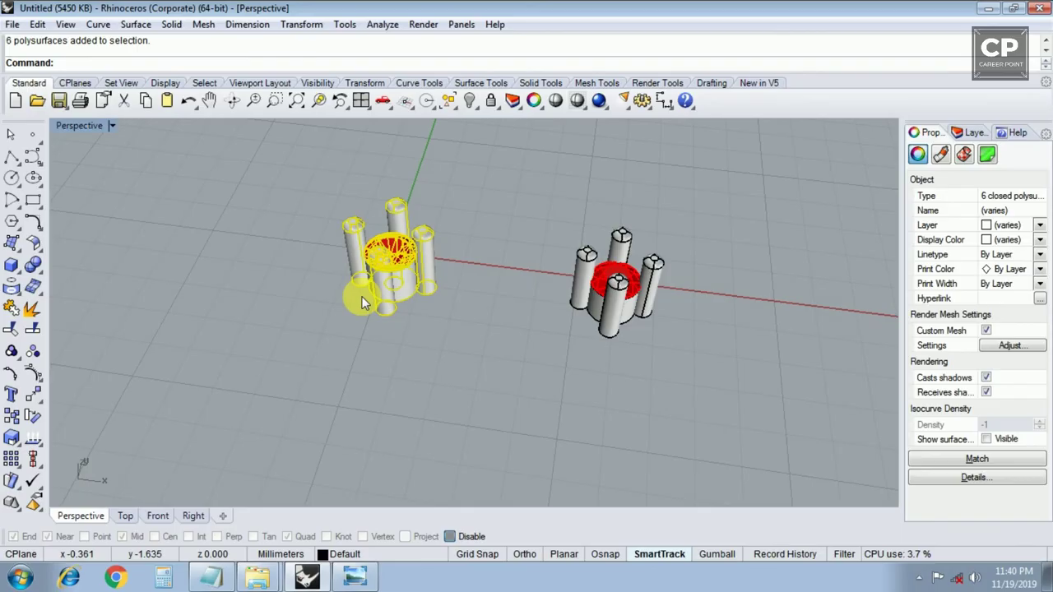
key(ctrl+g)
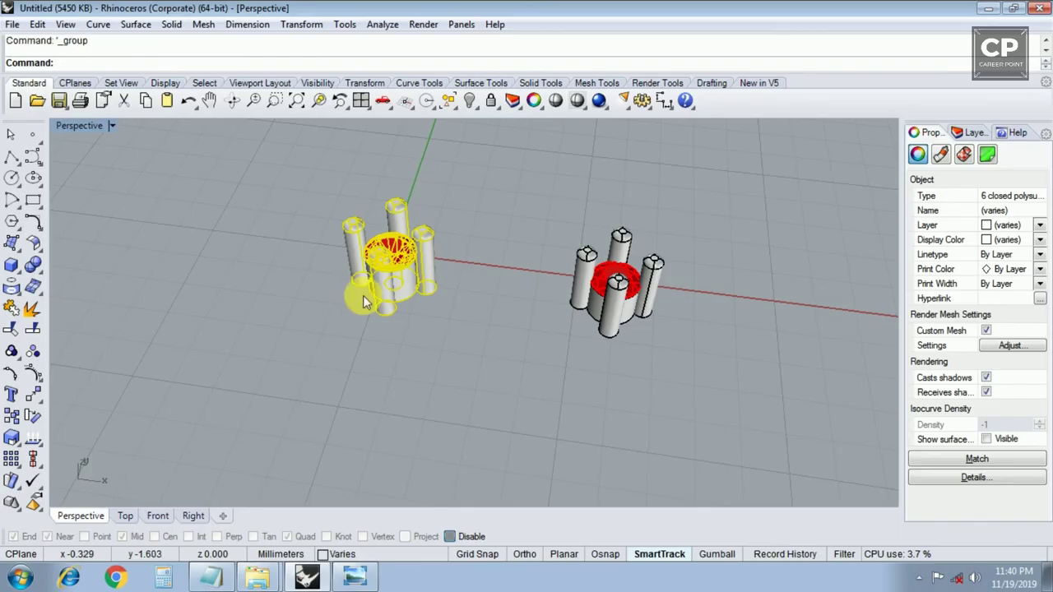
key(ctrl+F1)
mouse_move(369, 286)
mouse_down()
mouse_move(527, 287)
mouse_move(518, 290)
mouse_up()
click(423, 343)
scroll(444, 337, down, 3)
scroll(391, 316, up, 1)
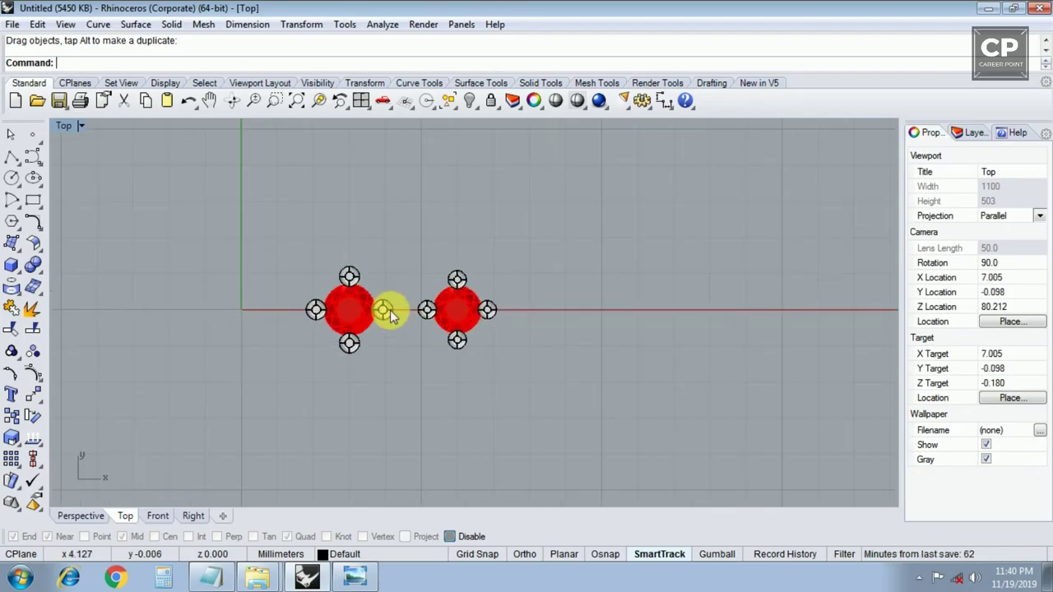
drag(462, 216, 360, 310)
scroll(466, 288, up, 2)
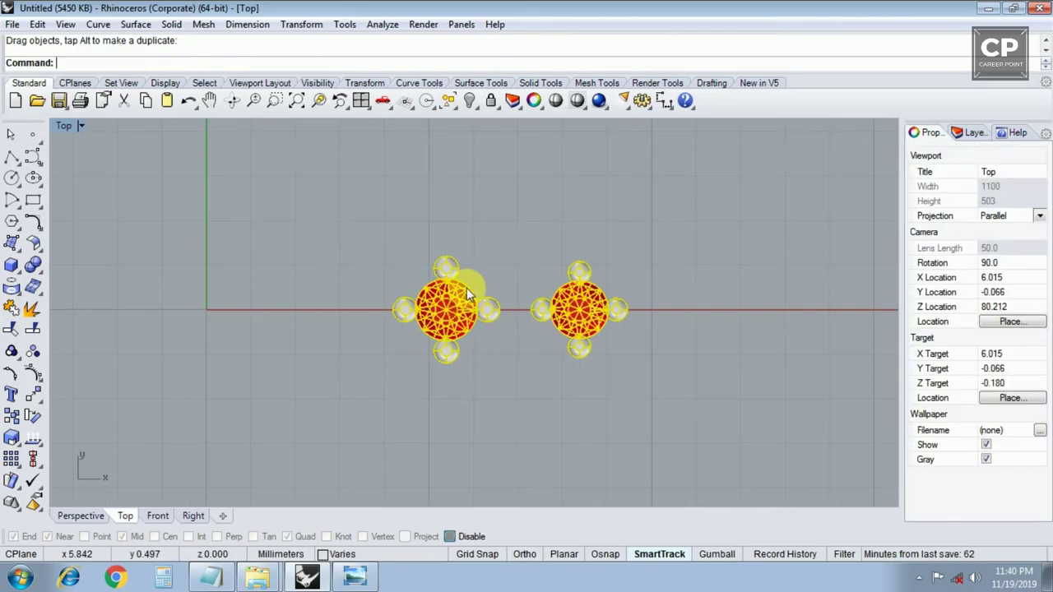
click(12, 178)
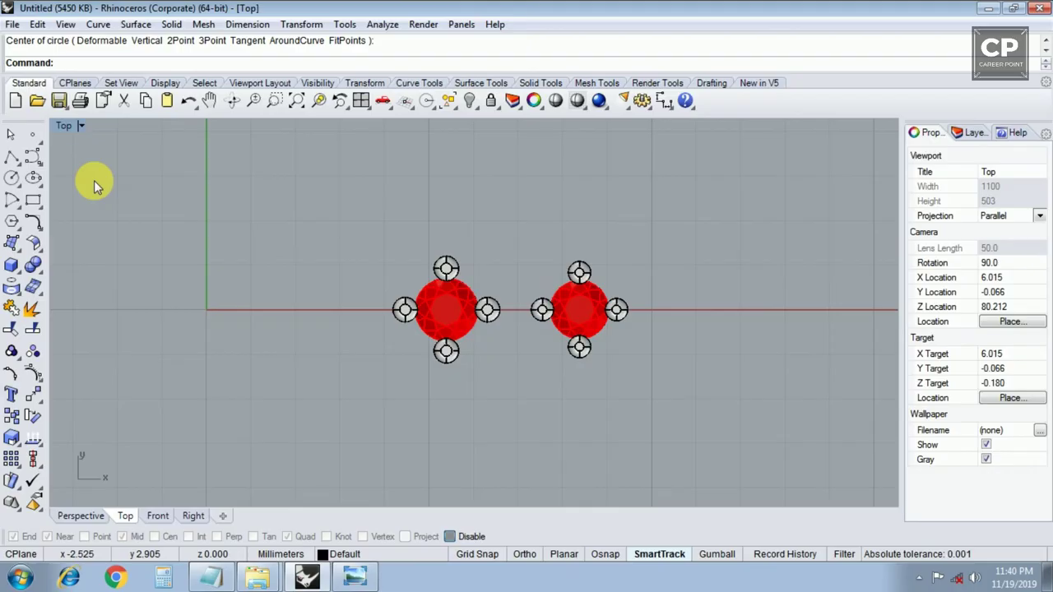
Step: Draw a 1.5-diameter circle at the origin and offset a smaller circle inside it
key(Return)
text(0)
key(Return)
text(1.5)
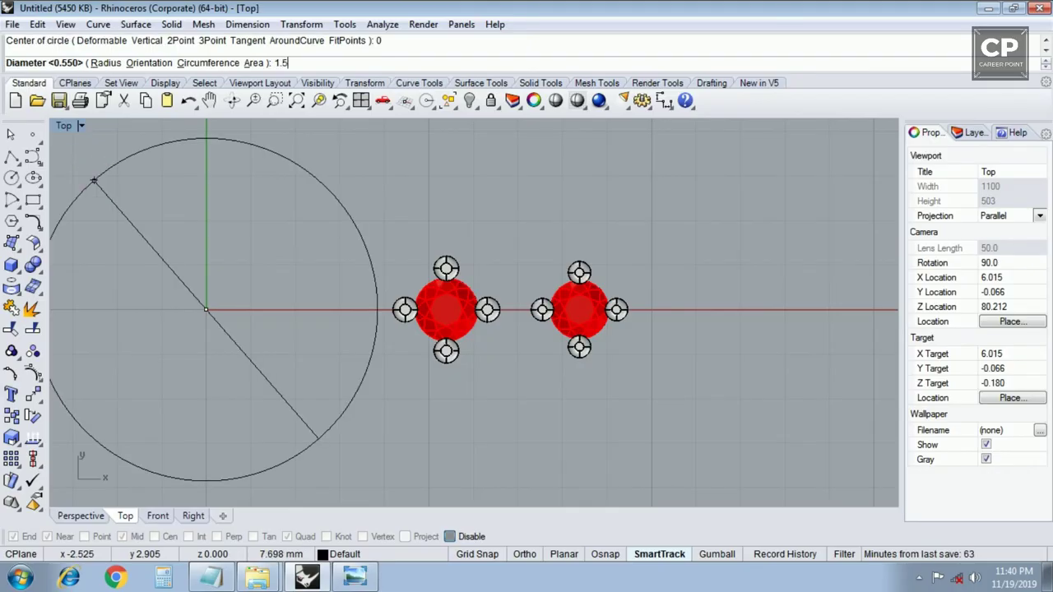
key(Return)
drag(276, 269, 196, 321)
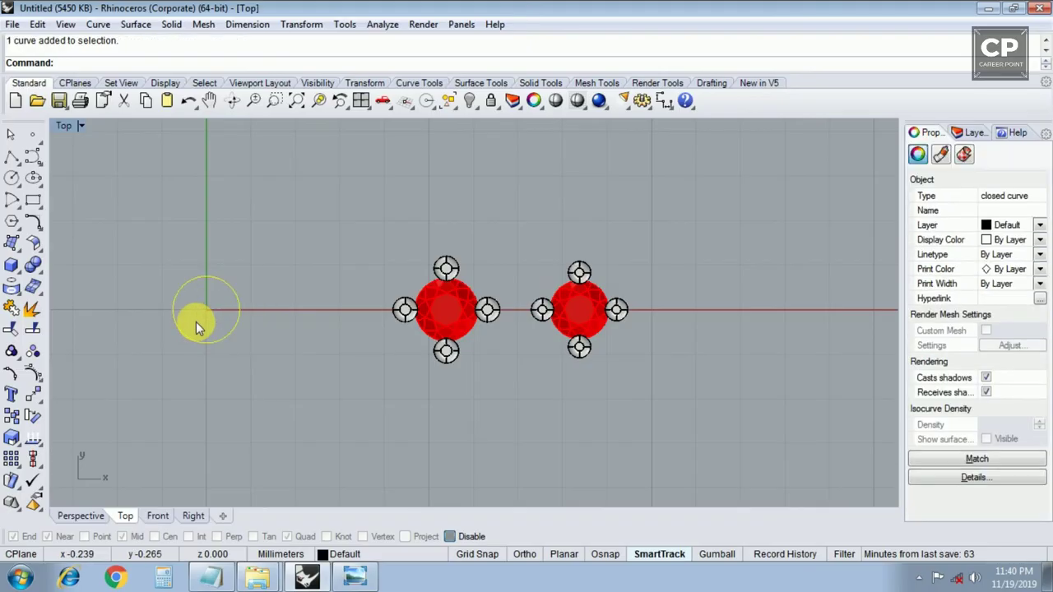
text(o)
key(Return)
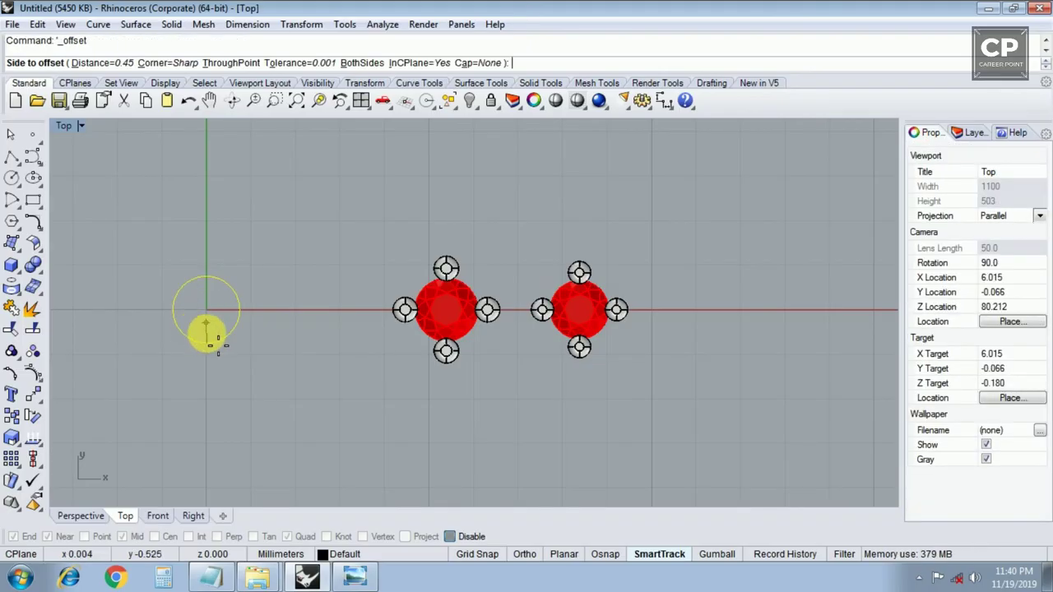
click(208, 330)
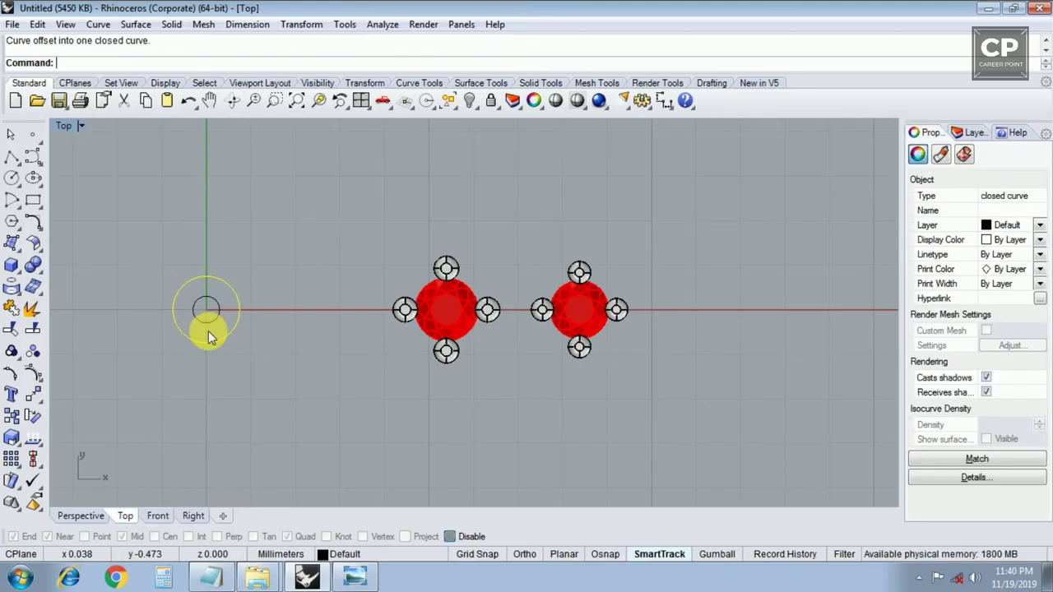
scroll(210, 337, up, 2)
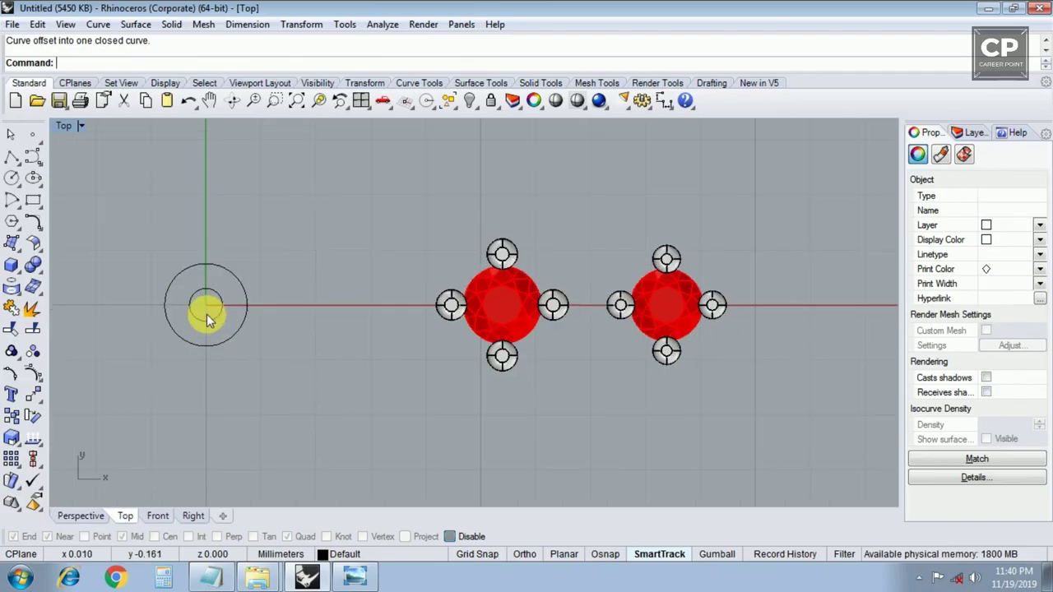
drag(207, 314, 185, 333)
Step: Extrude both circles 1 unit downward in the Front view
key(ctrl+F2)
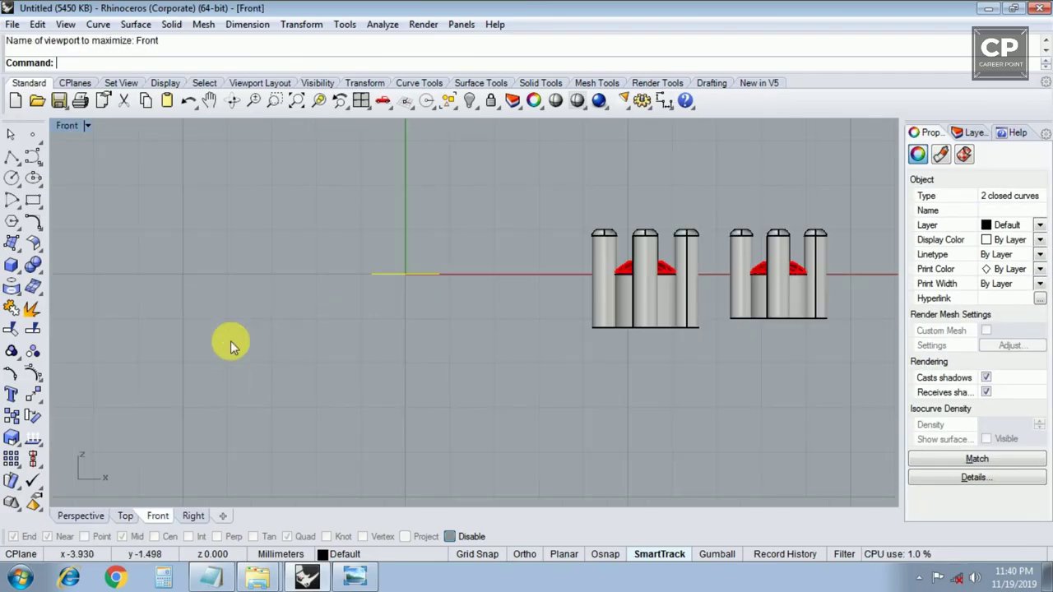
text(ec)
key(Return)
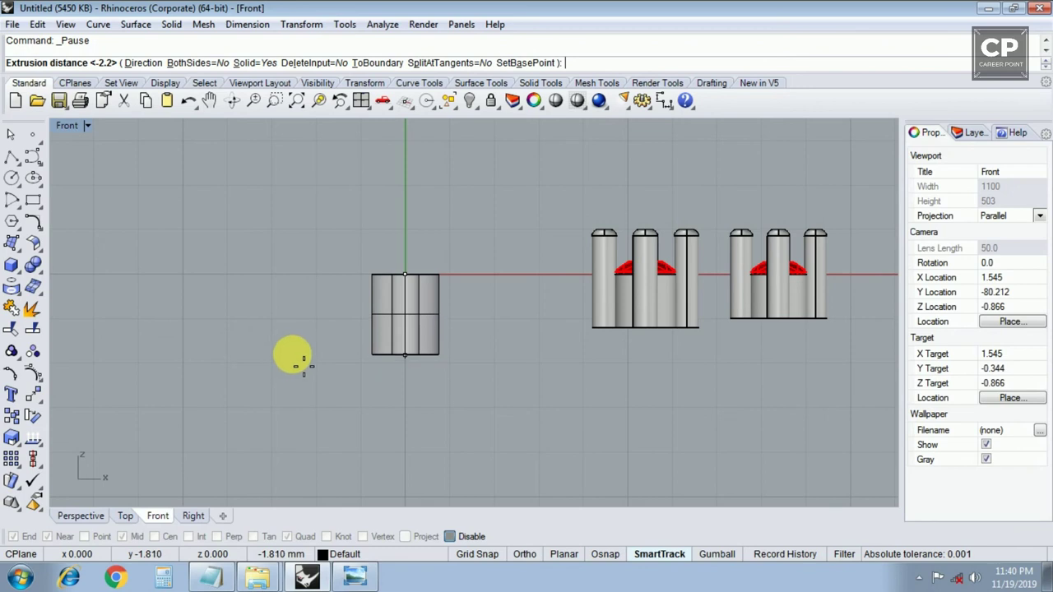
text(-1)
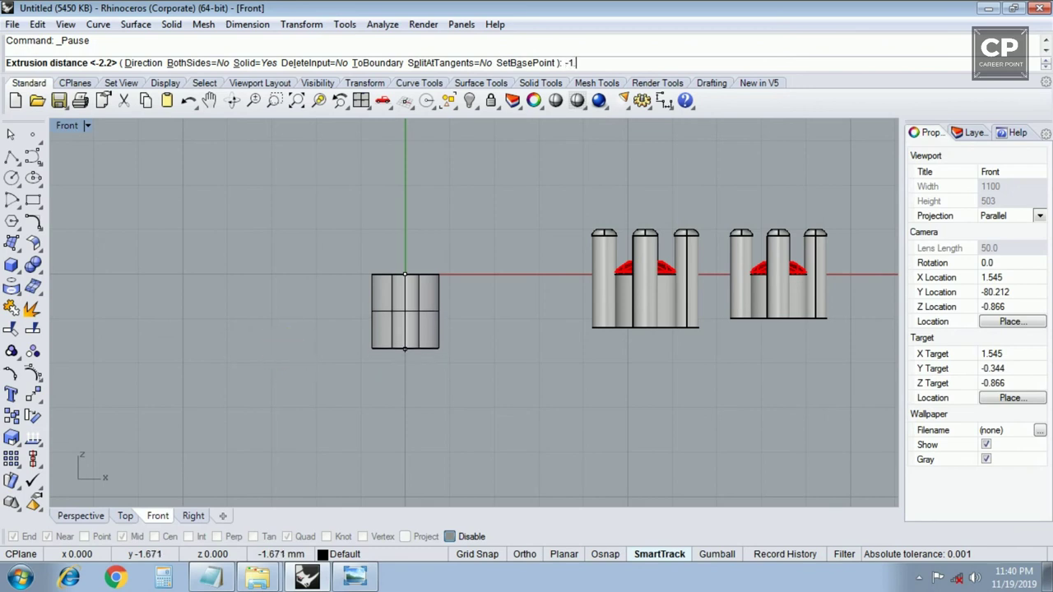
key(Return)
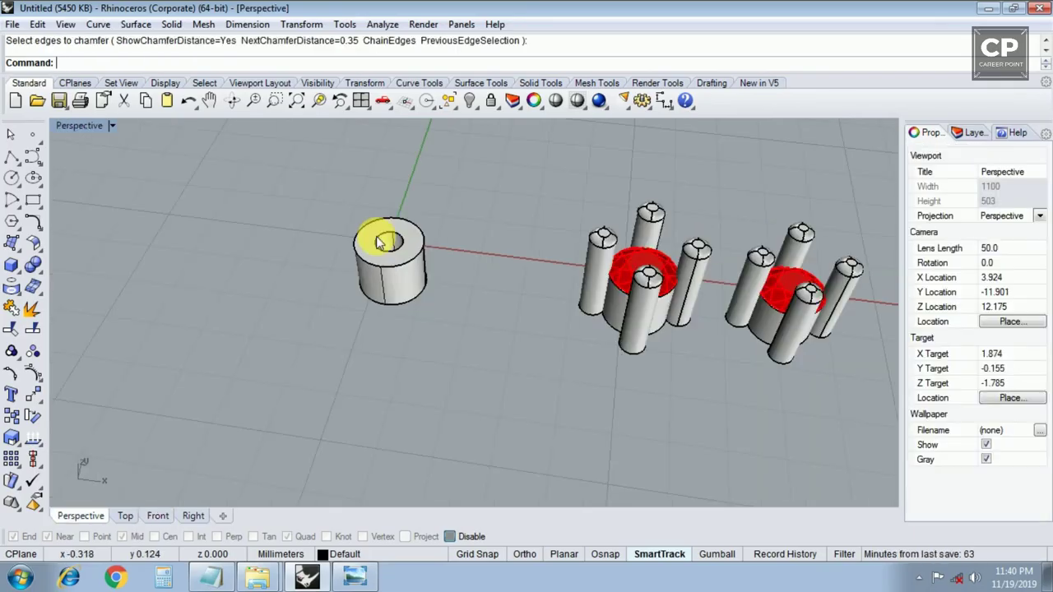
Step: Chamfer the tube's inner top edge and orbit to check the funnel-shaped opening
scroll(376, 242, up, 2)
scroll(374, 238, up, 2)
click(376, 240)
key(Return)
key(Return)
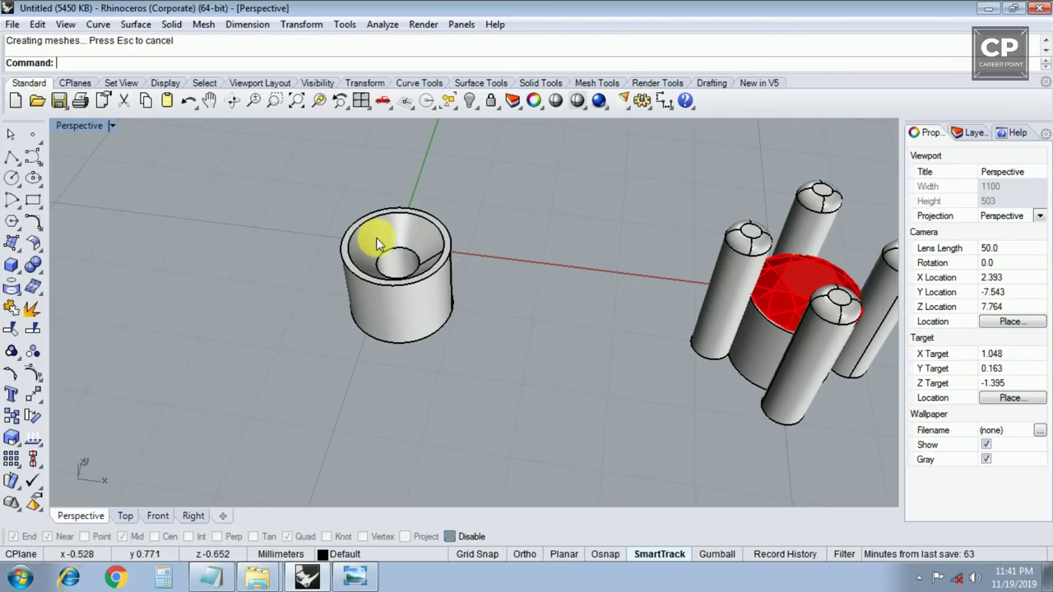
right_drag(376, 238, 396, 300)
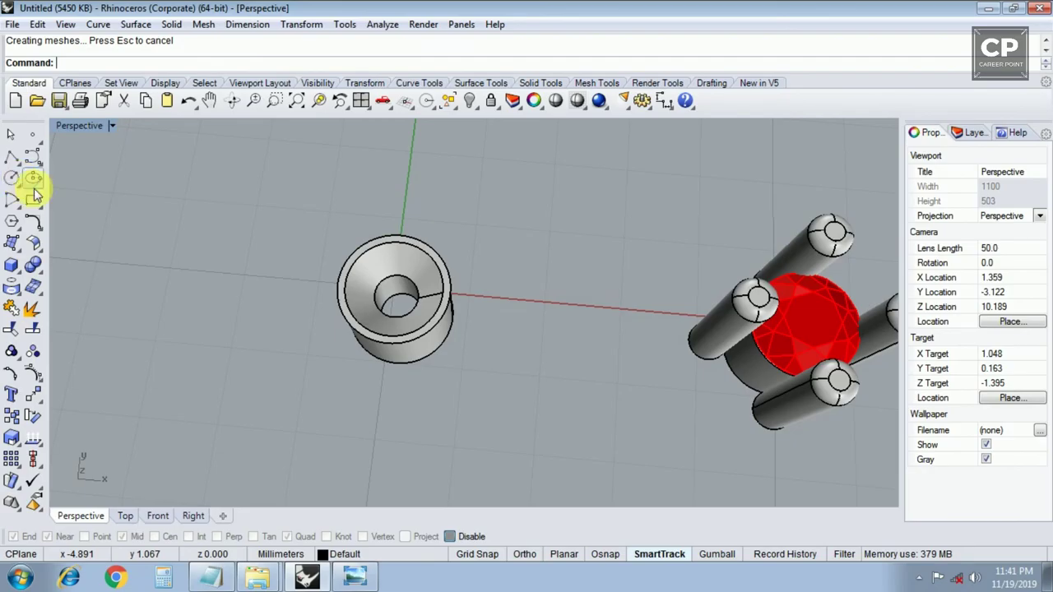
right_drag(99, 197, 339, 284)
key(ctrl+F1)
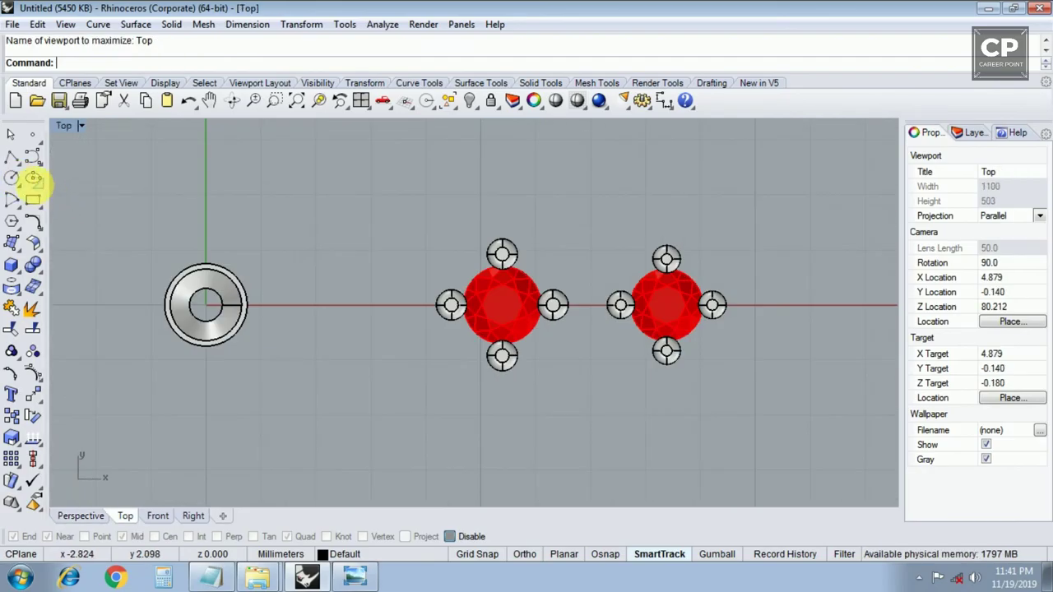
Step: Draw a 0.55 diameter circle centred at the origin
click(11, 179)
text(0)
key(Return)
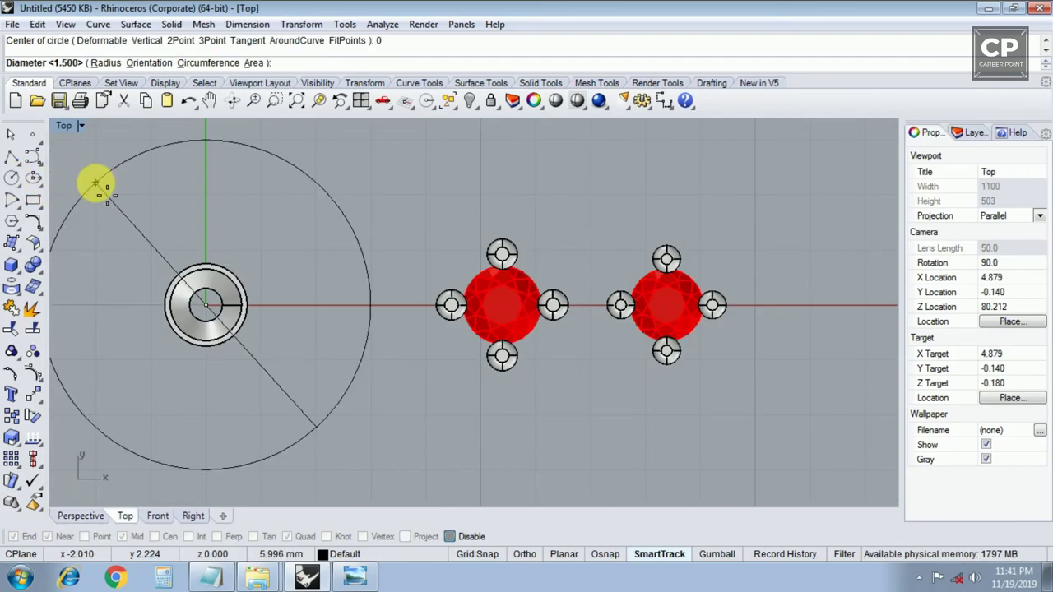
text(.55)
key(Return)
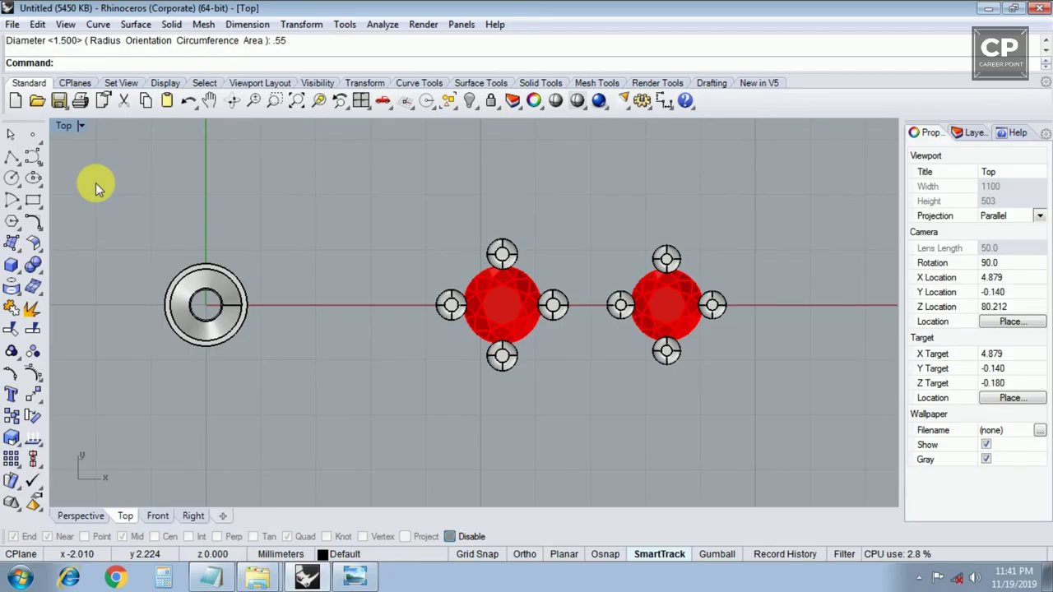
Step: Move the small circle onto the ring wall and raise it 1 unit
right_drag(171, 295, 221, 295)
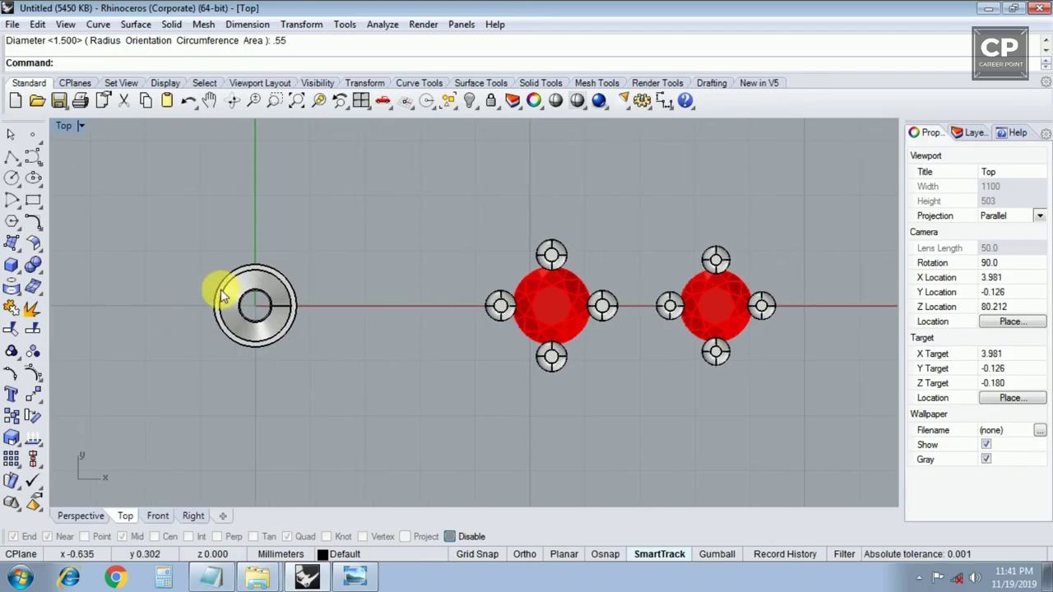
scroll(222, 295, up, 2)
scroll(247, 296, up, 3)
drag(256, 294, 272, 184)
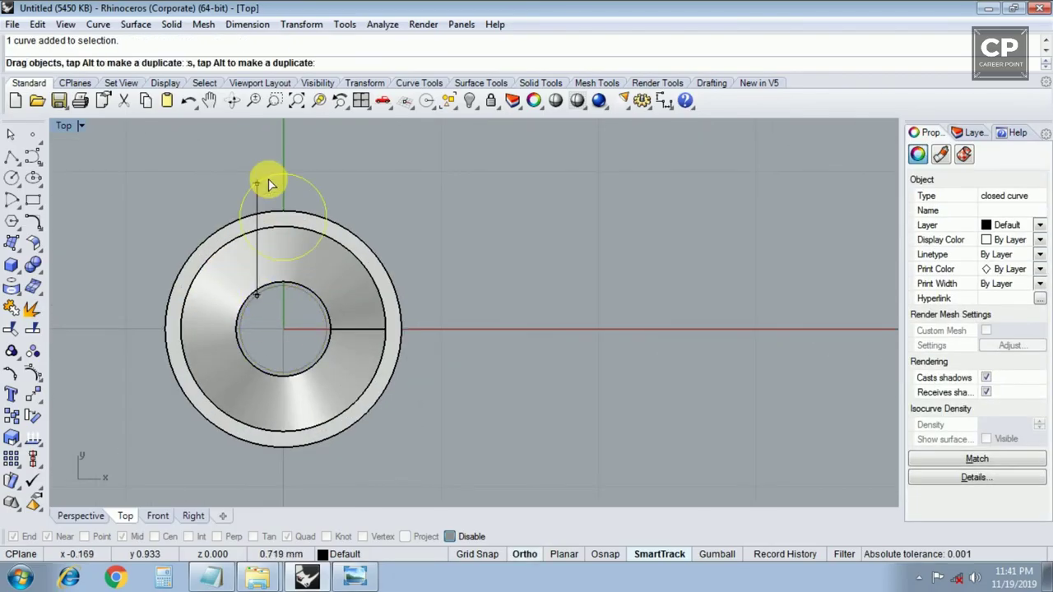
text(m)
key(Return)
click(407, 241)
text(1)
key(Return)
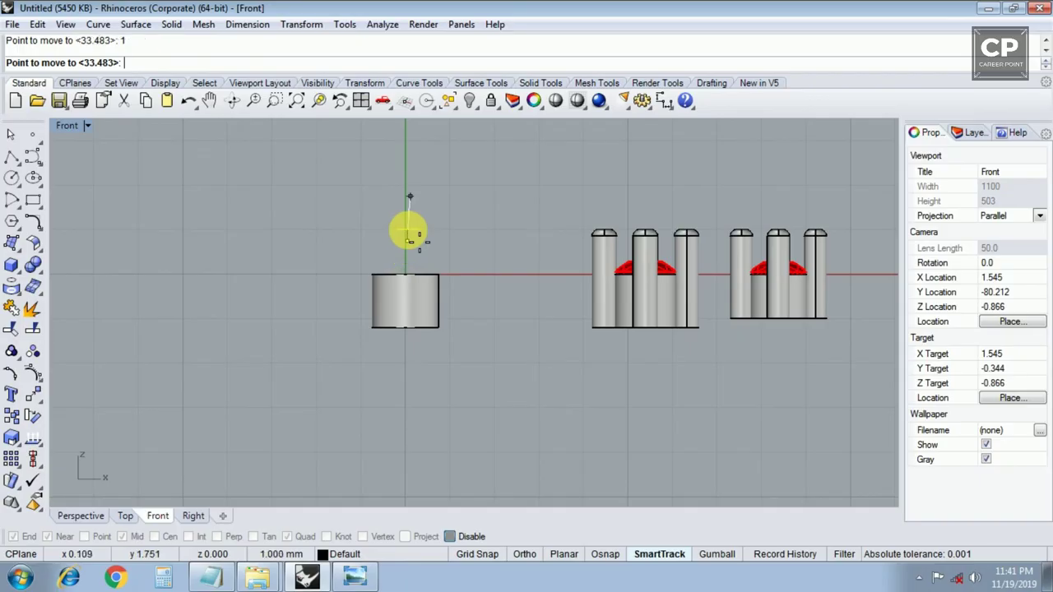
click(406, 195)
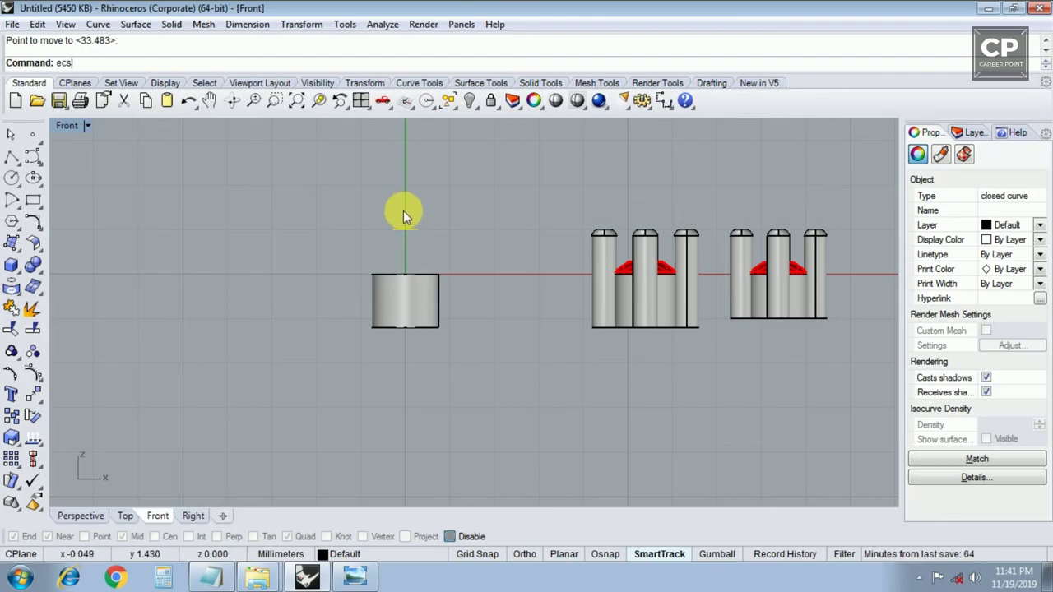
Step: Extrude the circle into a solid pin and delete the leftover curve
key(Return)
click(395, 319)
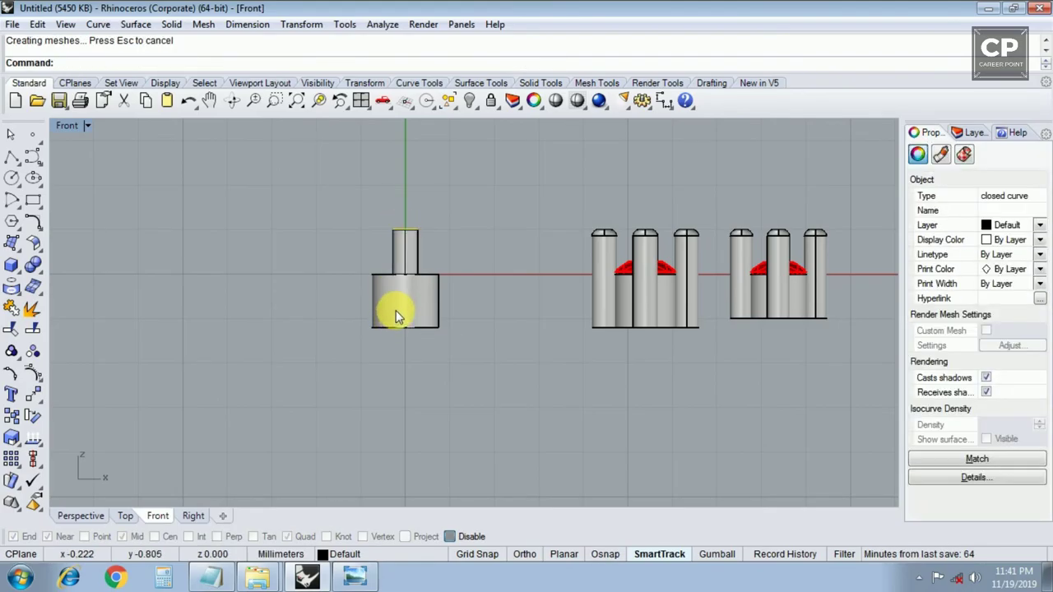
key(ctrl+F4)
key(Delete)
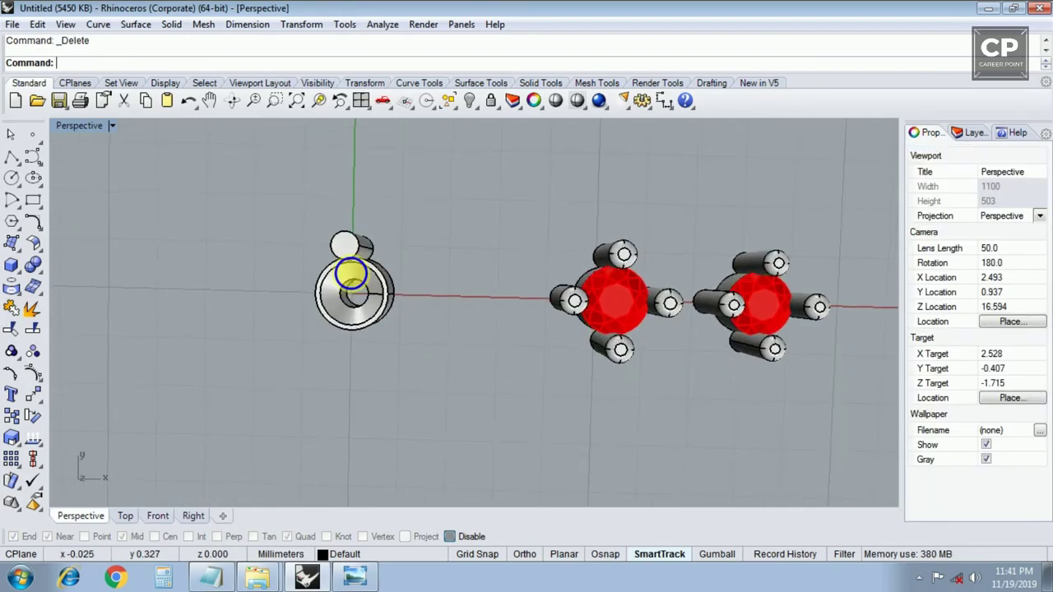
right_drag(352, 274, 364, 231)
Step: Fillet the pin's top edge to round it
key(Return)
click(364, 234)
key(Return)
key(Return)
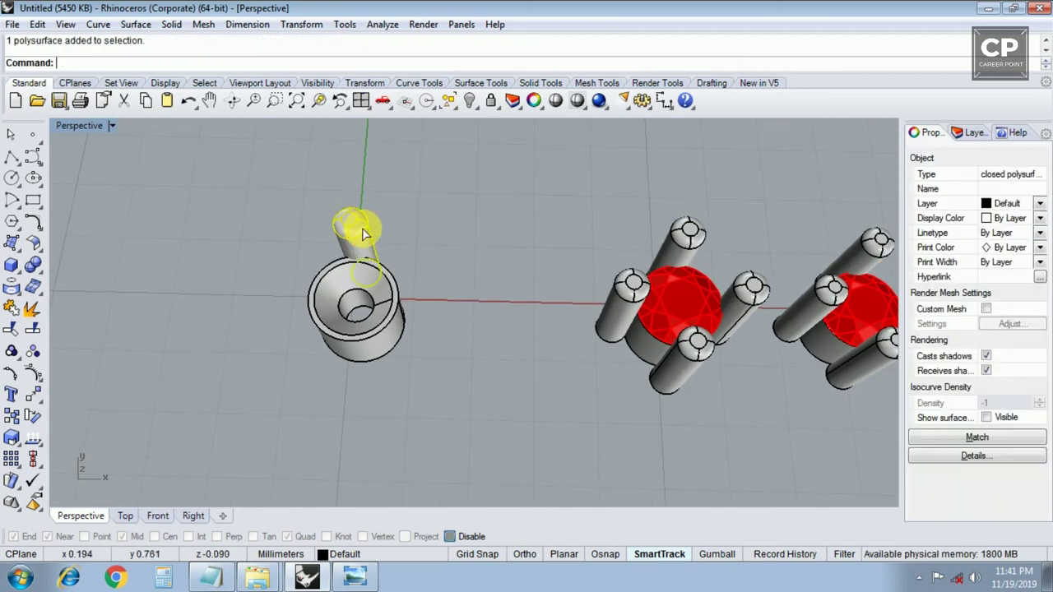
text(AP)
Step: Polar-array the pin 4 times around the origin
key(Return)
text(0)
key(Return)
key(Return)
key(Return)
key(Return)
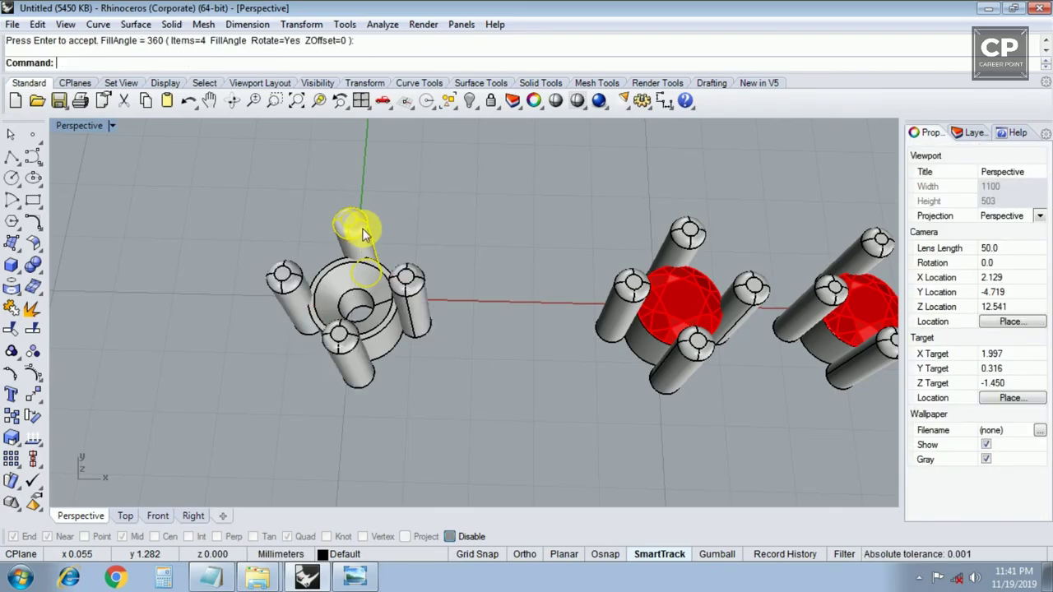
scroll(357, 228, down, 3)
scroll(517, 263, down, 3)
scroll(351, 285, down, 2)
Step: Move the Ø1.50 diamond from the chart to the origin
scroll(253, 263, up, 3)
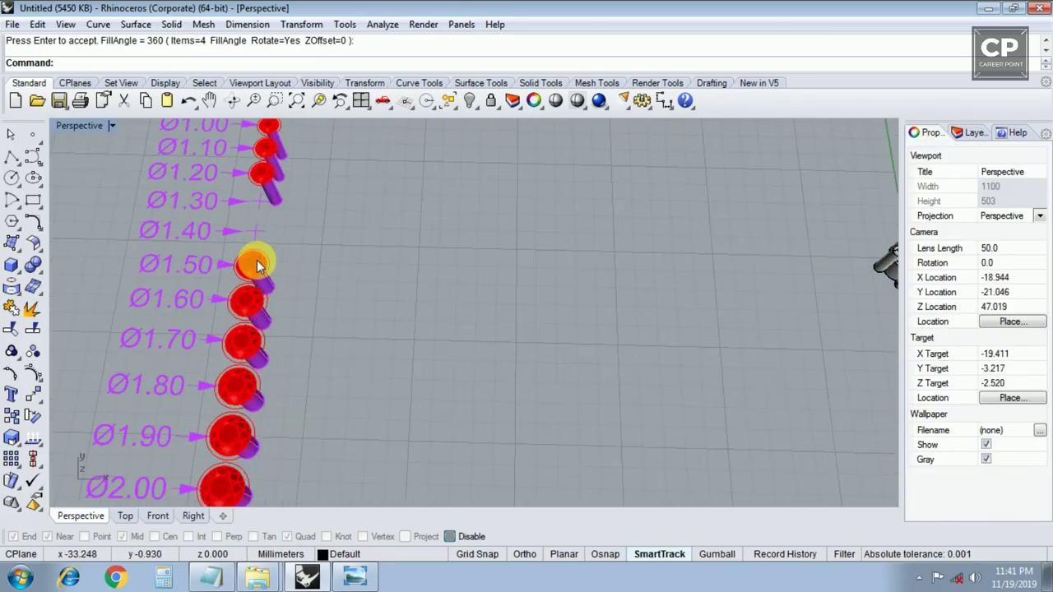
scroll(258, 263, up, 2)
click(265, 262)
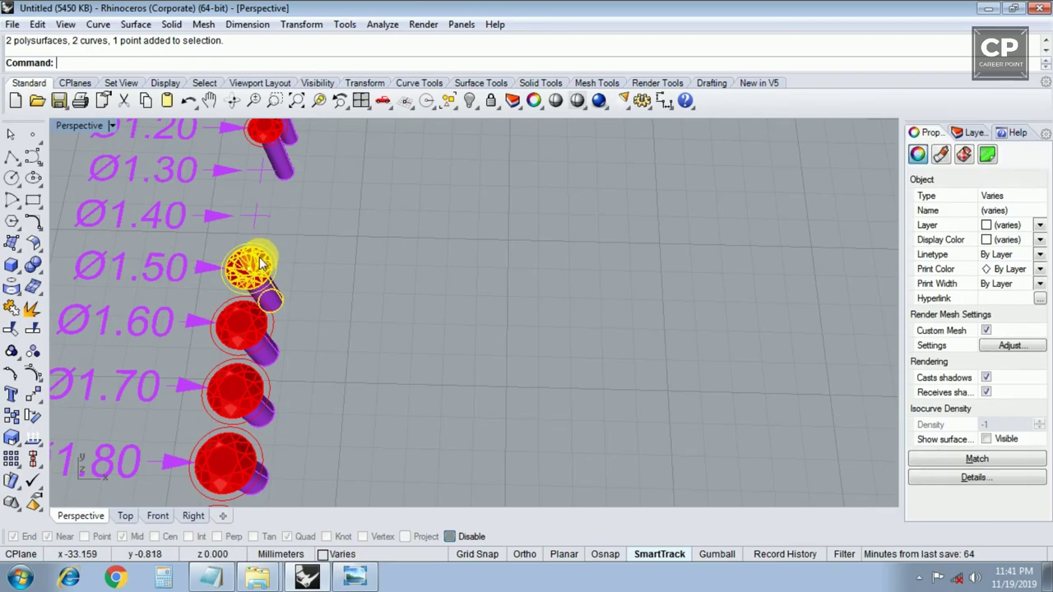
scroll(260, 264, up, 1)
scroll(263, 271, up, 1)
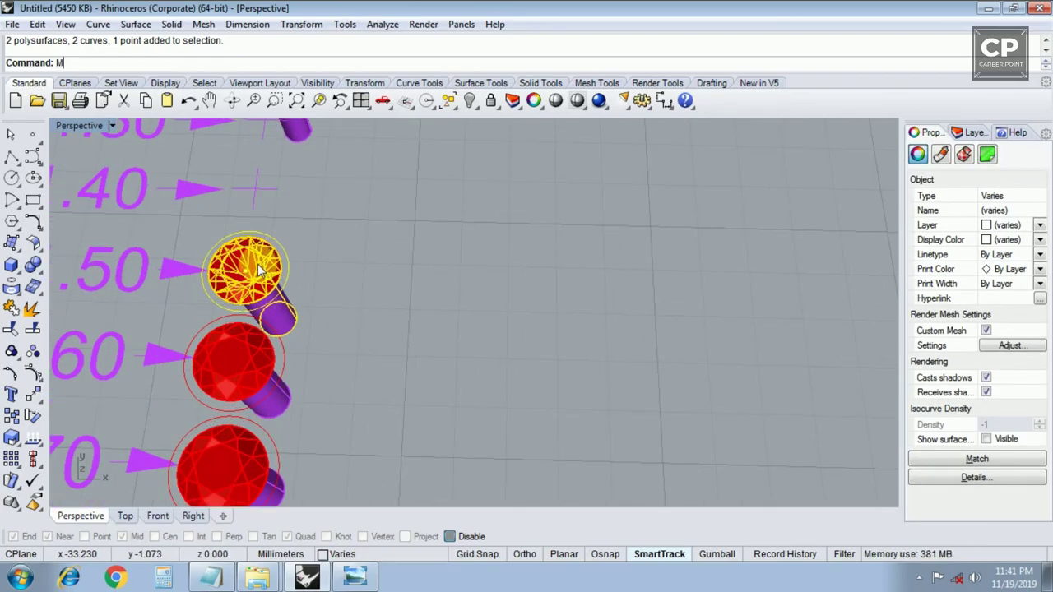
key(Return)
click(257, 284)
scroll(279, 271, down, 2)
text(0)
key(Return)
Step: Ungroup the diamond and delete its purple stem
scroll(482, 282, down, 5)
scroll(539, 273, up, 3)
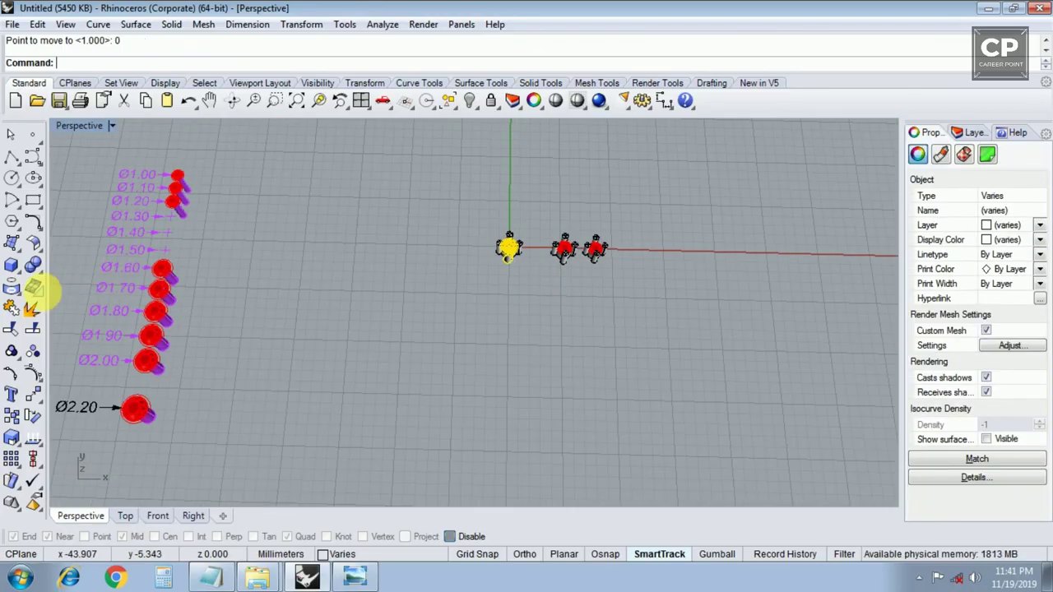
click(32, 350)
right_drag(524, 329, 504, 248)
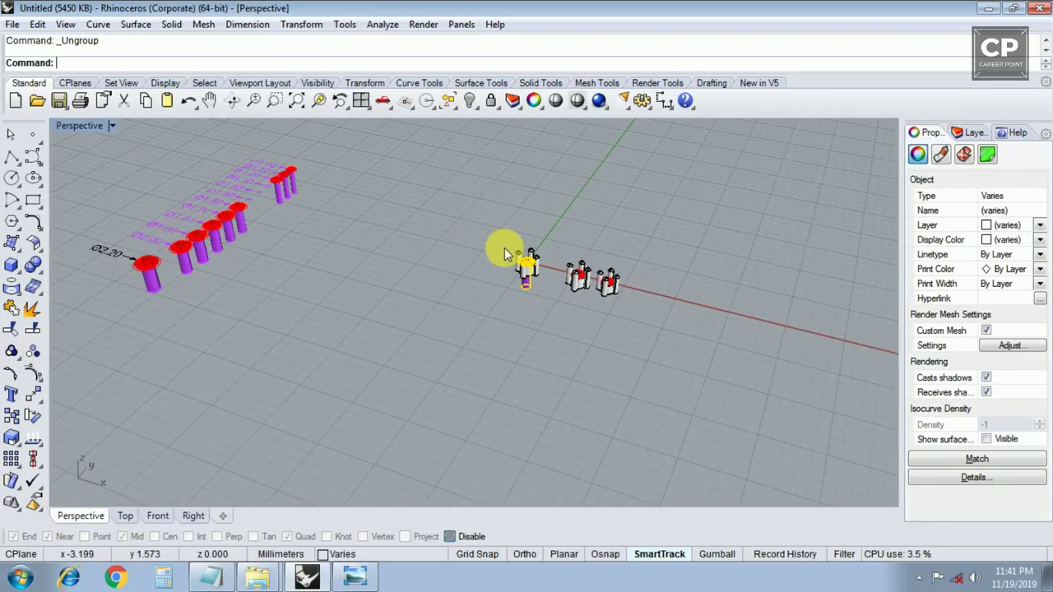
scroll(504, 247, up, 5)
scroll(552, 265, up, 2)
ctrl+click(552, 265)
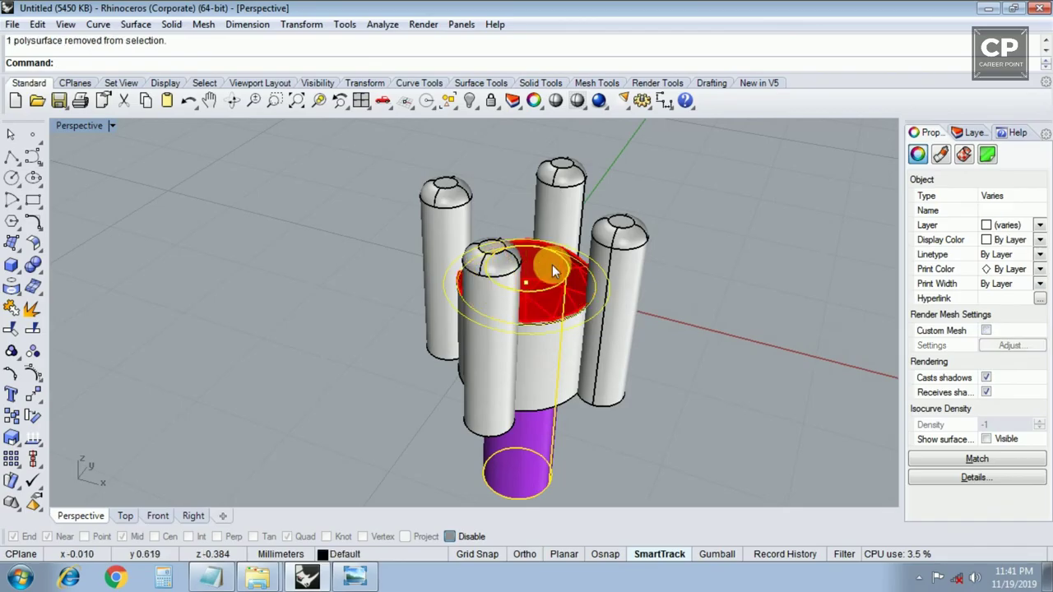
key(Delete)
Step: Group the remaining diamond parts together
scroll(550, 264, down, 5)
right_drag(493, 287, 580, 222)
drag(579, 222, 506, 292)
mouse_move(506, 292)
right_down()
mouse_move(494, 321)
mouse_move(460, 345)
right_up()
key(ctrl+g)
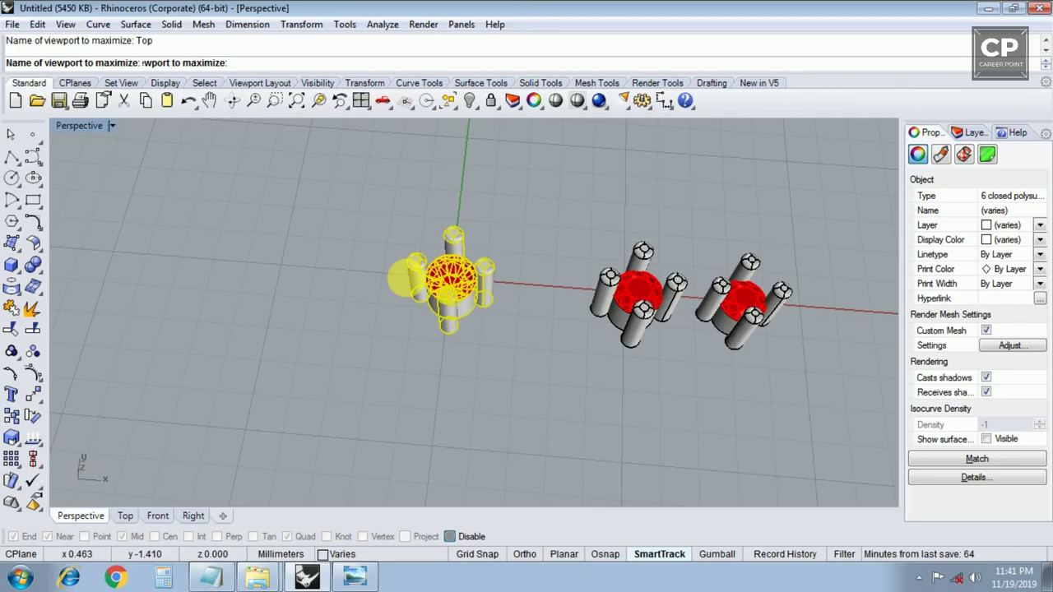
Step: Slide the third setting right so it lines up beside the other two
drag(362, 307, 465, 311)
key(Right)
key(Right)
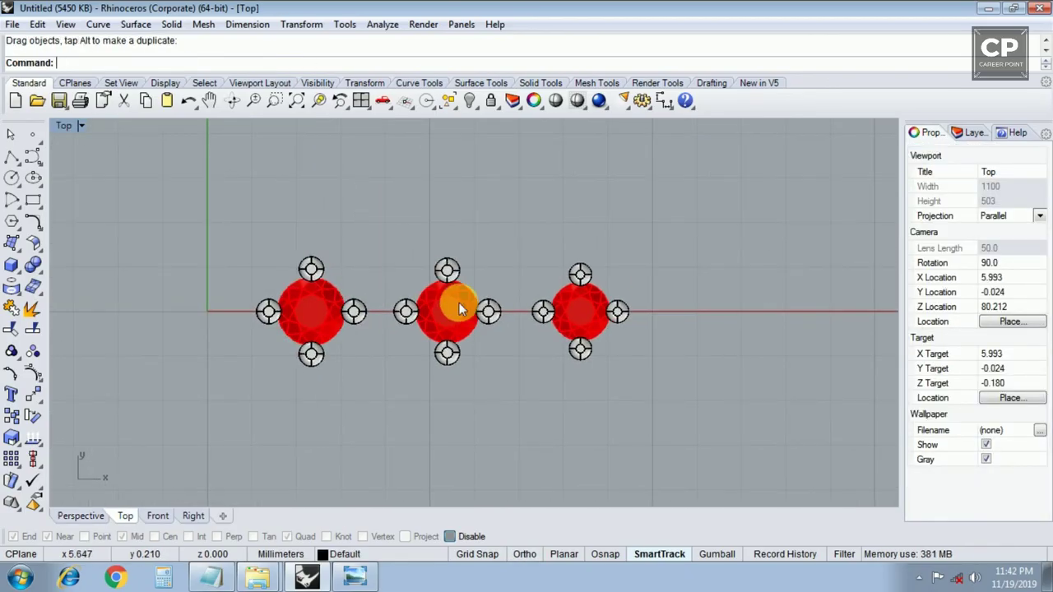
scroll(459, 303, down, 3)
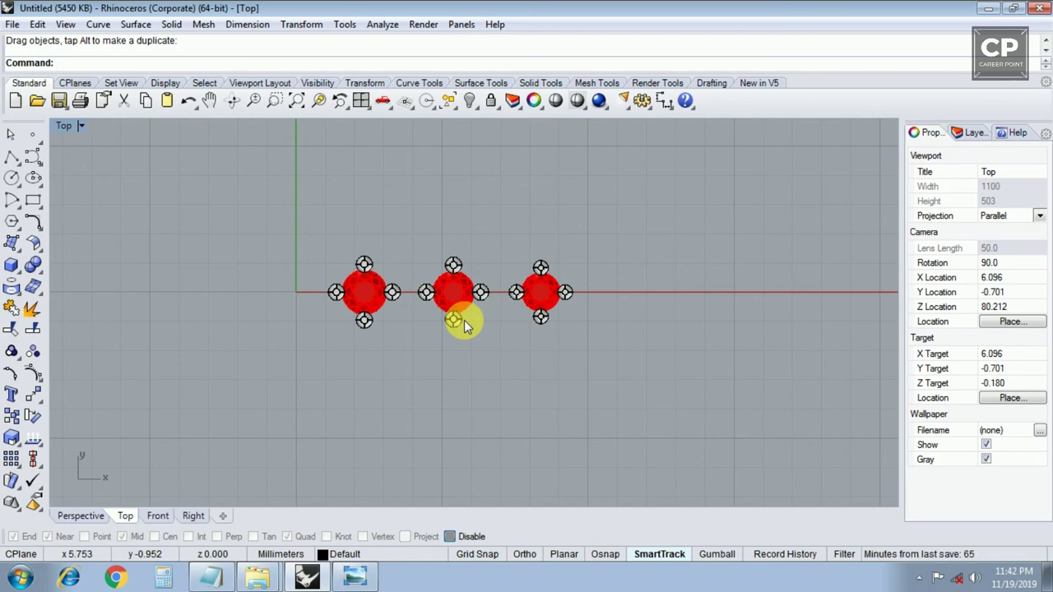